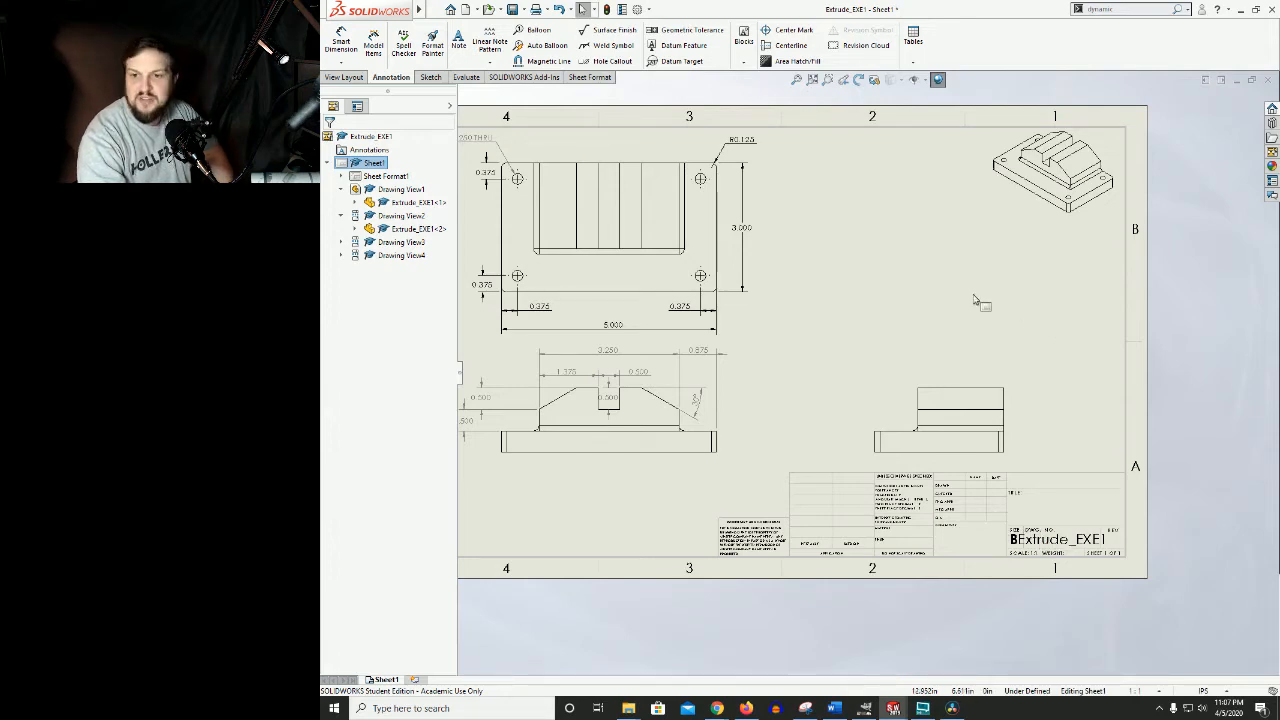
Insert the entire model's dimensions into the right side view with Model Items, eliminating duplicates
{"action": "scroll", "coordinate": [981, 381], "scroll_direction": "down", "scroll_amount": 4}
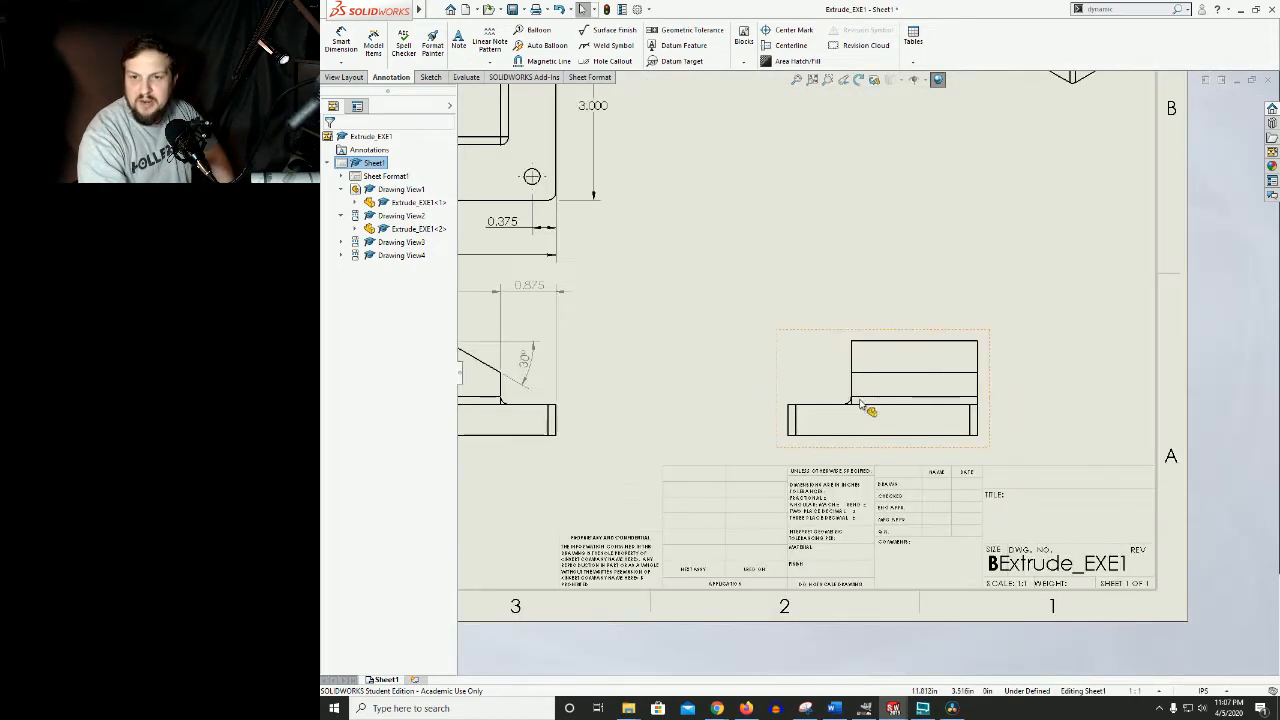
{"action": "scroll", "coordinate": [912, 441], "scroll_direction": "up", "scroll_amount": 6}
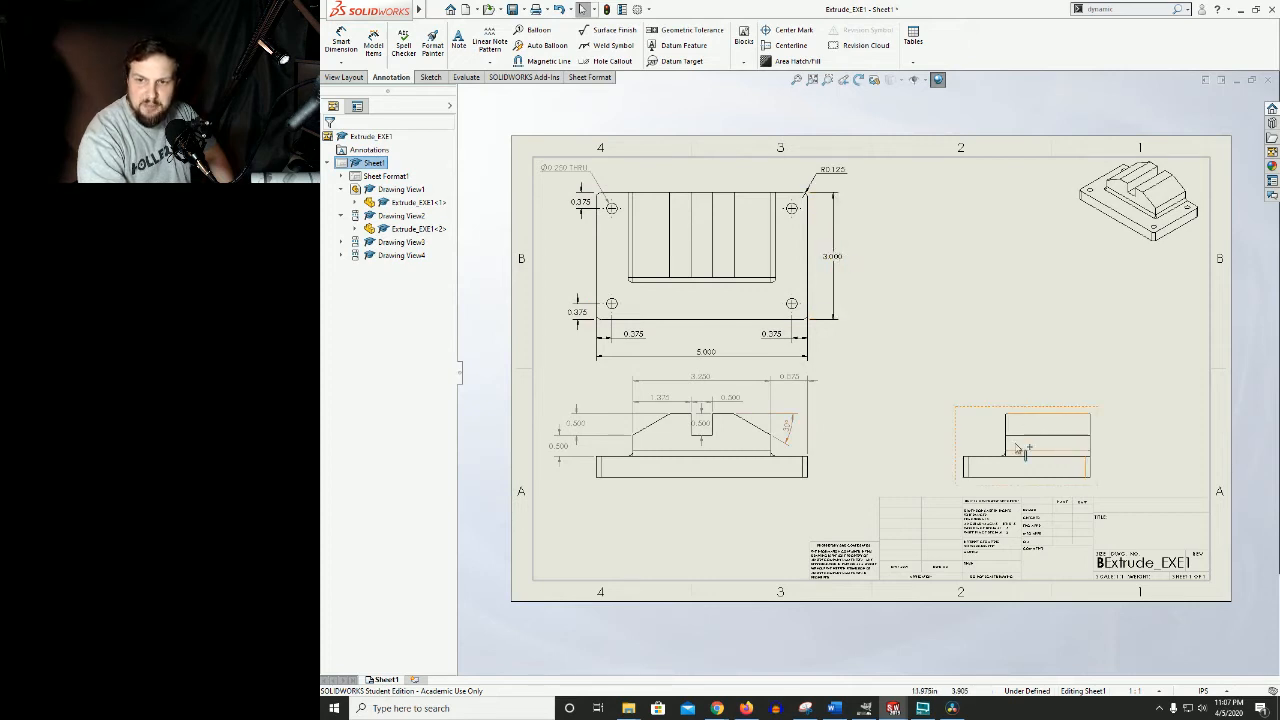
{"action": "scroll", "coordinate": [1095, 462], "scroll_direction": "down", "scroll_amount": 2}
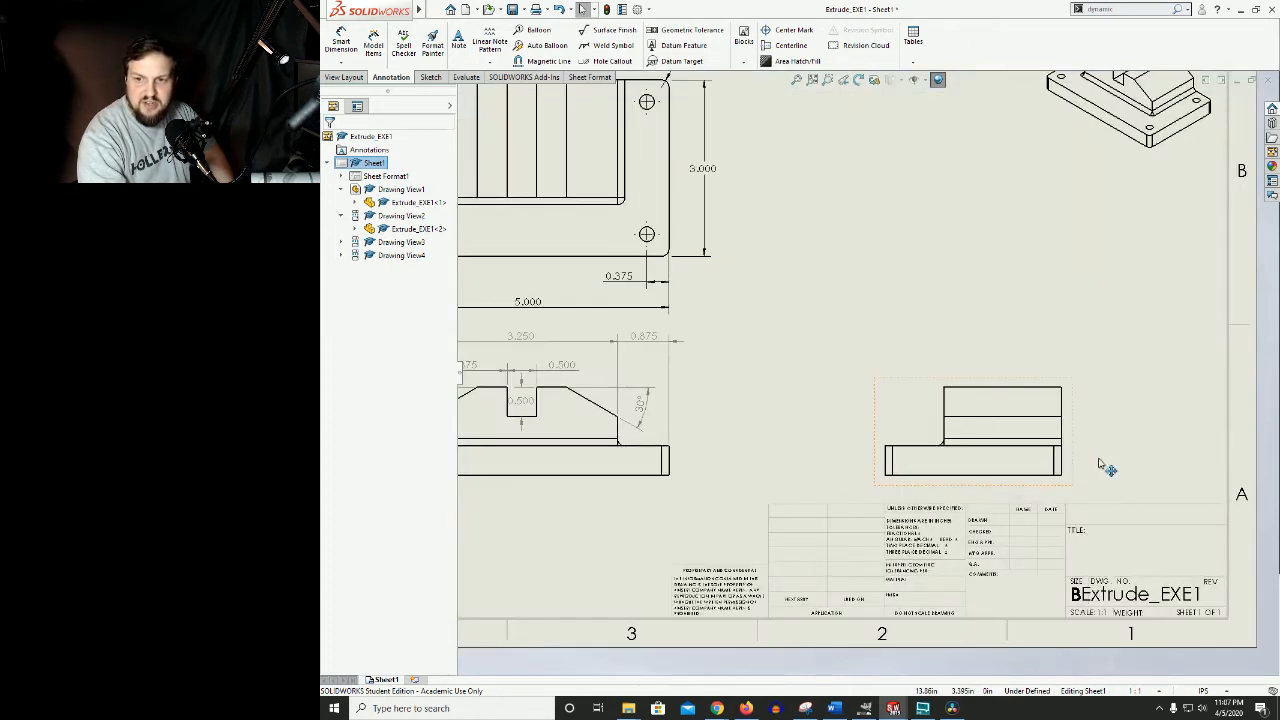
{"action": "left_click", "coordinate": [898, 404]}
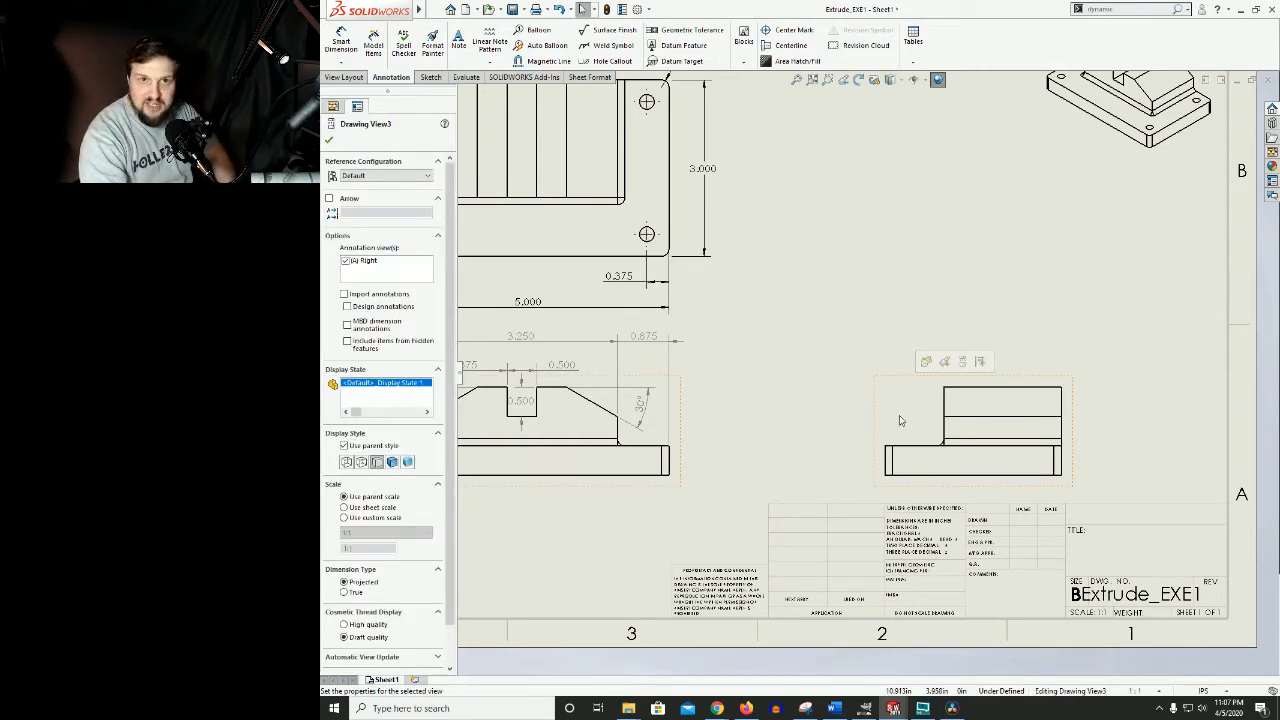
{"action": "left_click", "coordinate": [372, 50]}
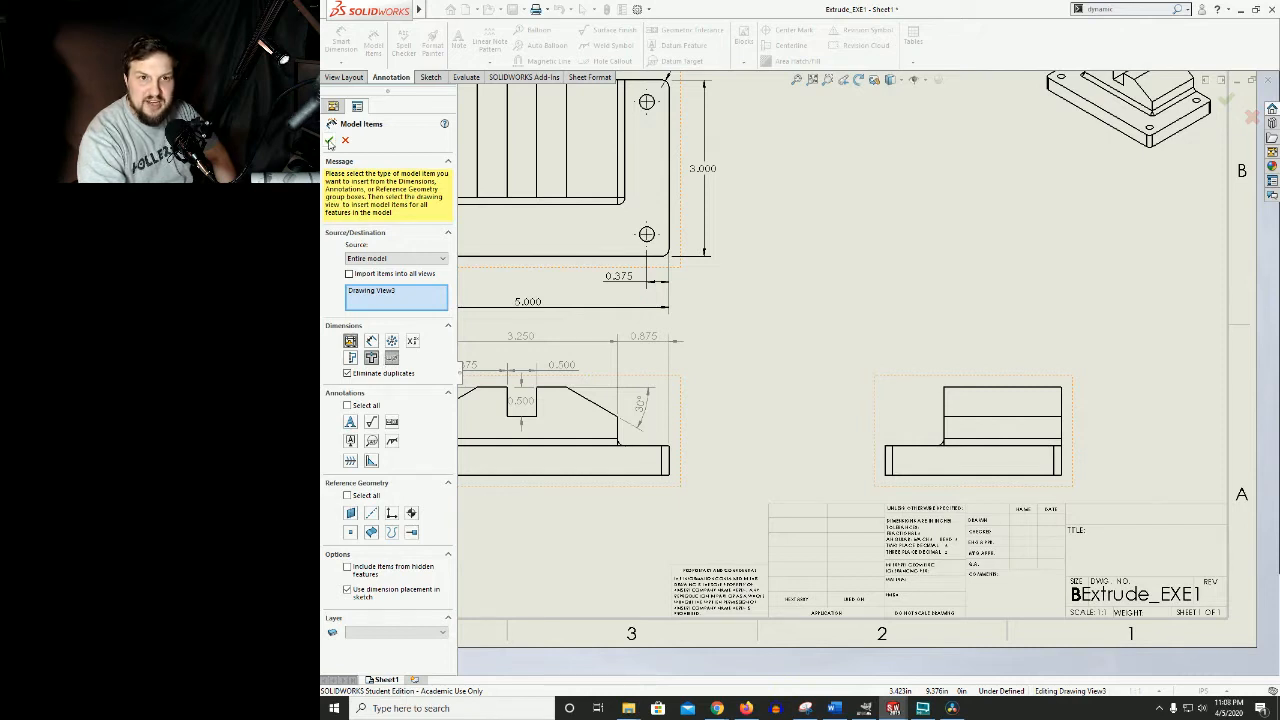
{"action": "left_click", "coordinate": [330, 142]}
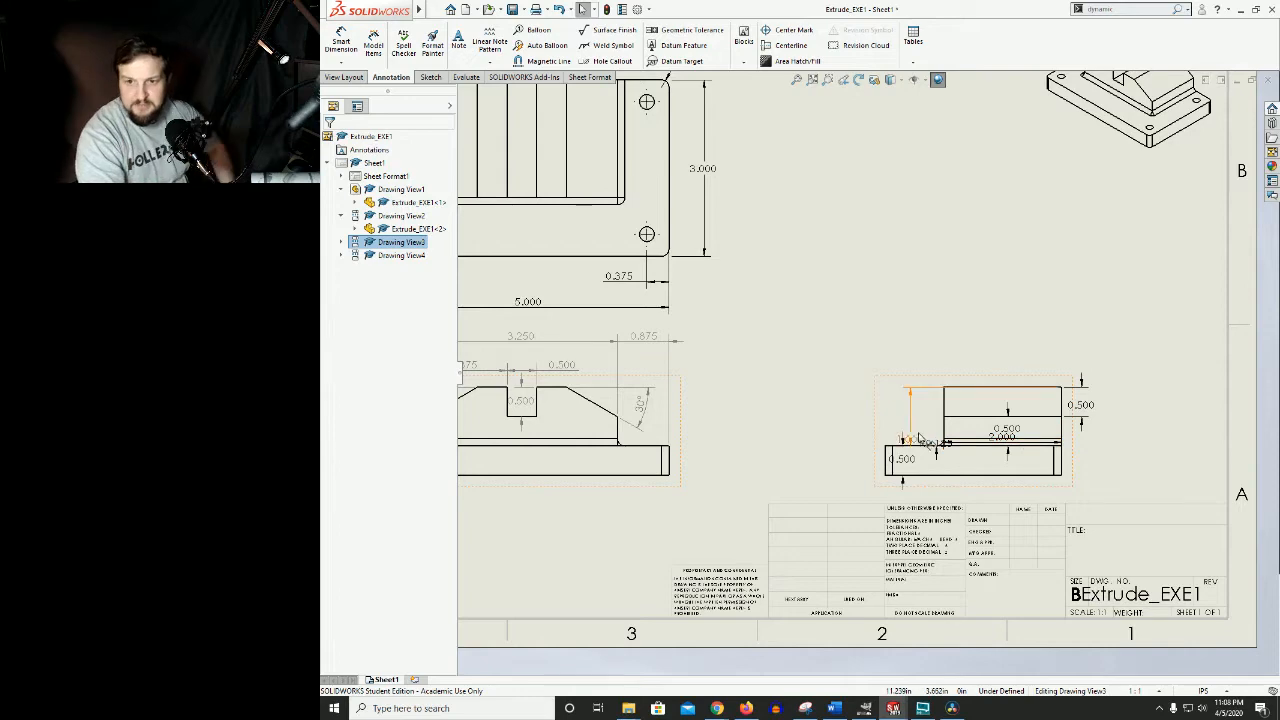
Move the two upper 0.500 height dimensions to the right of the side view and the 2.000 depth dimension above it
{"action": "scroll", "coordinate": [925, 428], "scroll_direction": "down", "scroll_amount": 1}
{"action": "scroll", "coordinate": [920, 435], "scroll_direction": "up", "scroll_amount": 3}
{"action": "scroll", "coordinate": [925, 428], "scroll_direction": "down", "scroll_amount": 4}
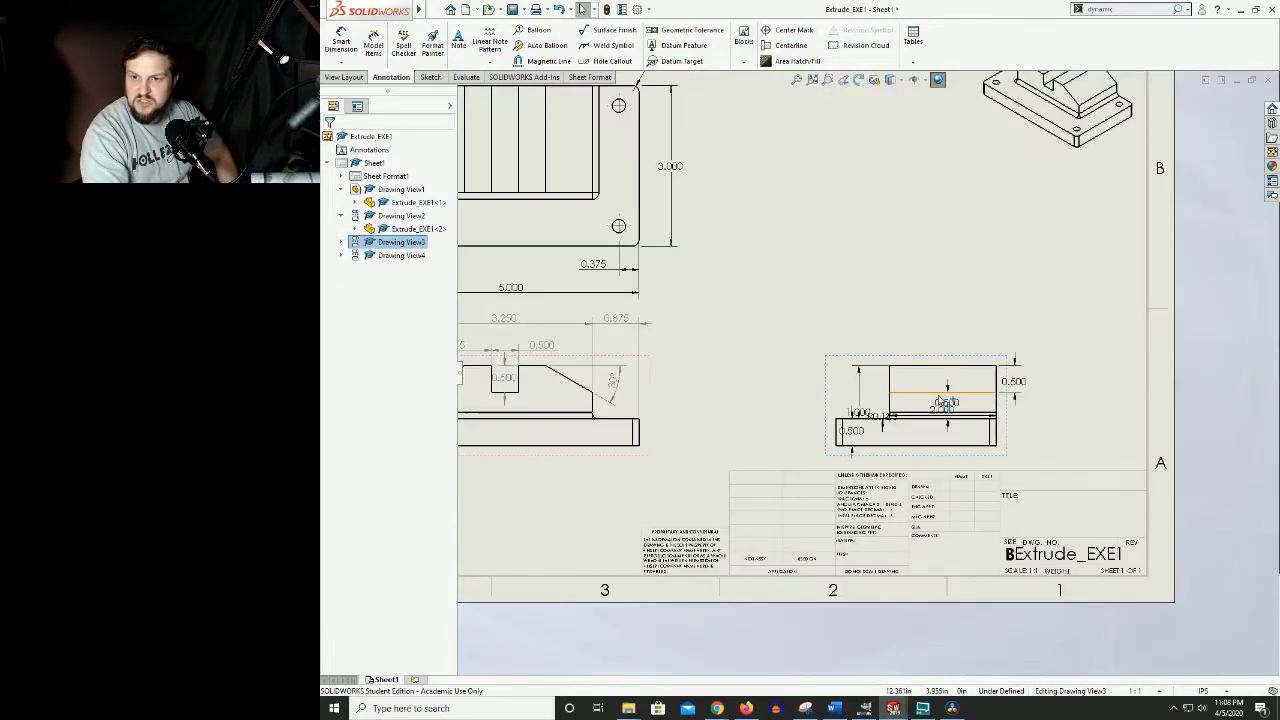
{"action": "left_click_drag", "start_coordinate": [1045, 372], "coordinate": [1064, 370]}
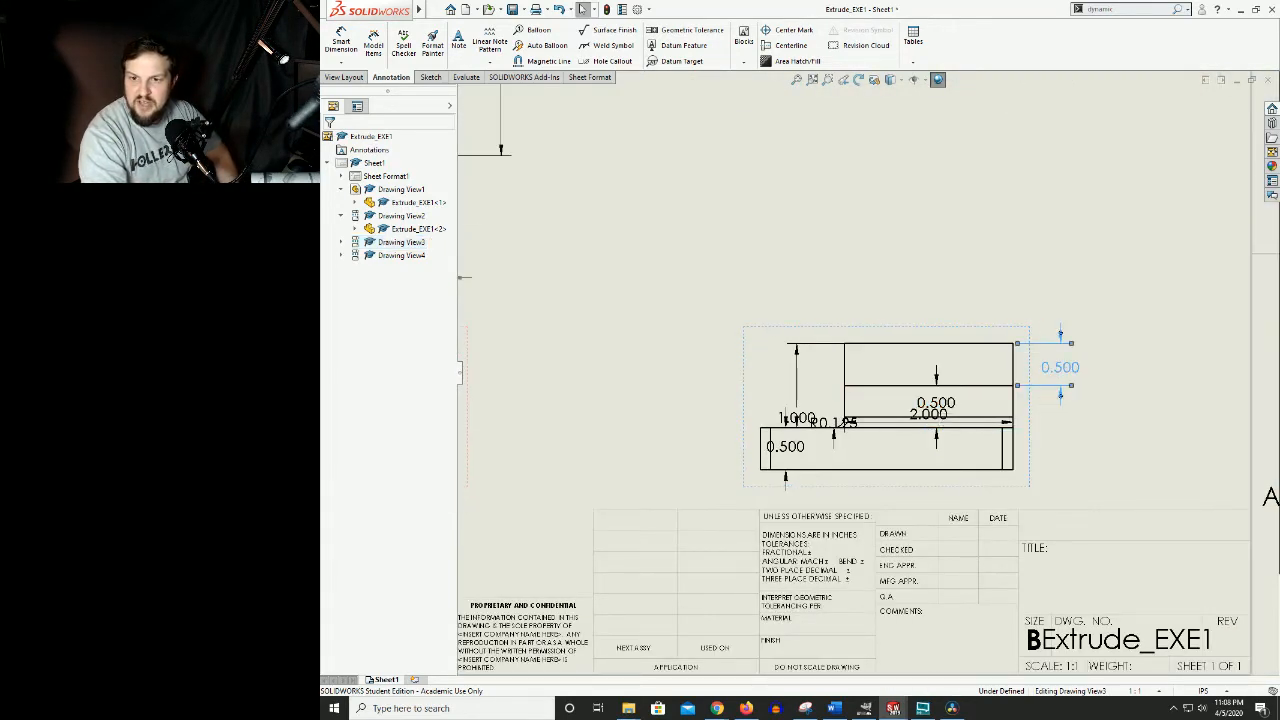
{"action": "left_click_drag", "start_coordinate": [940, 405], "coordinate": [1086, 408]}
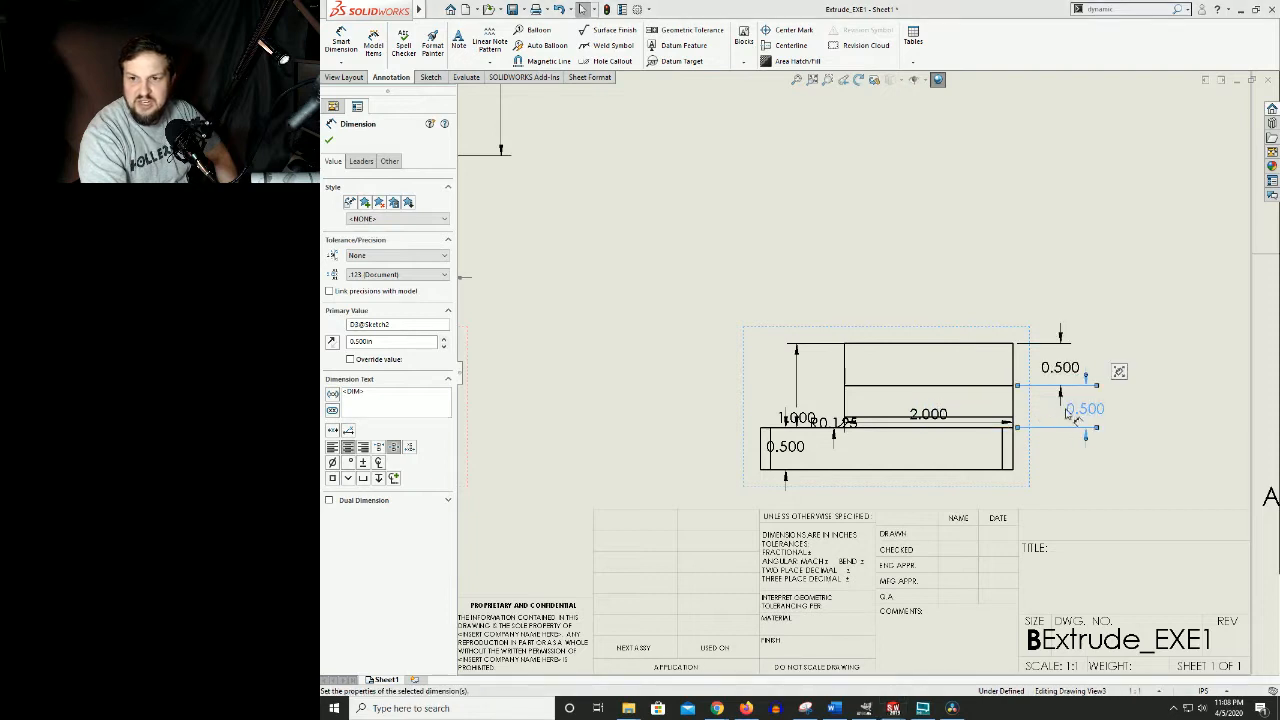
{"action": "left_click_drag", "start_coordinate": [929, 414], "coordinate": [935, 303]}
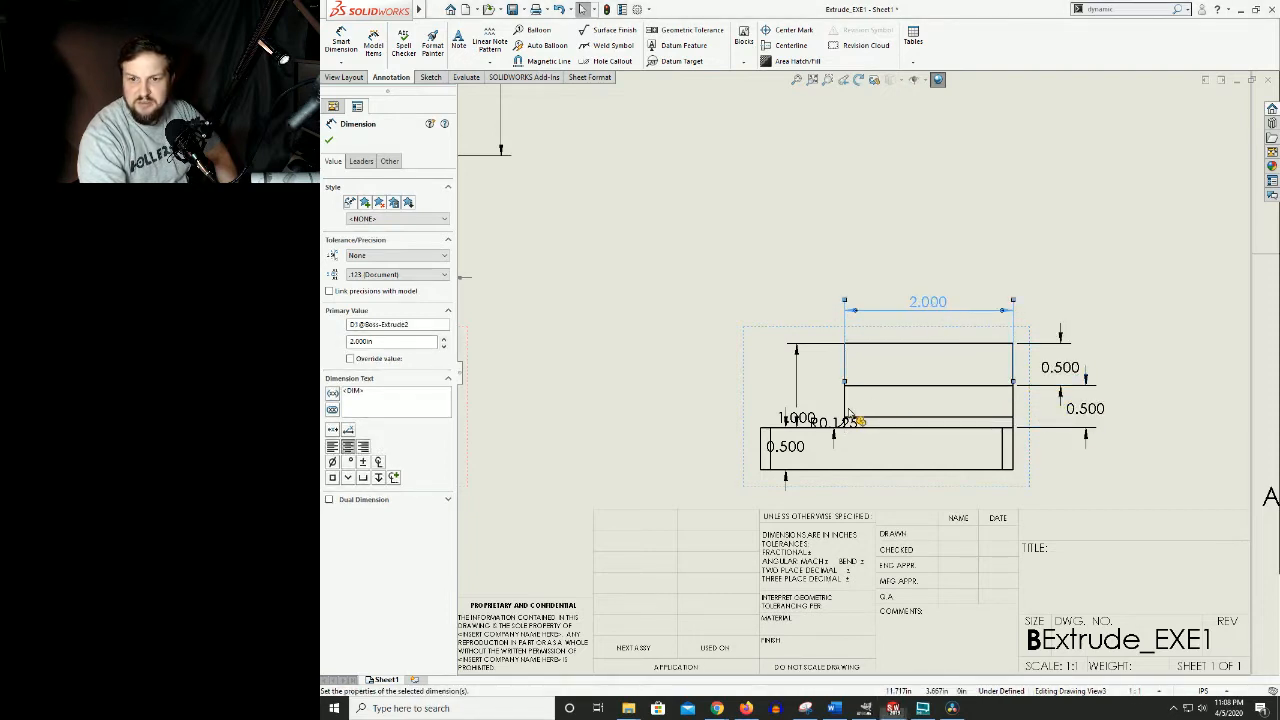
Move the base's 0.500 thickness dimension and the 1.000 height dimension clear of the side view on its left
{"action": "left_click_drag", "start_coordinate": [785, 446], "coordinate": [707, 445]}
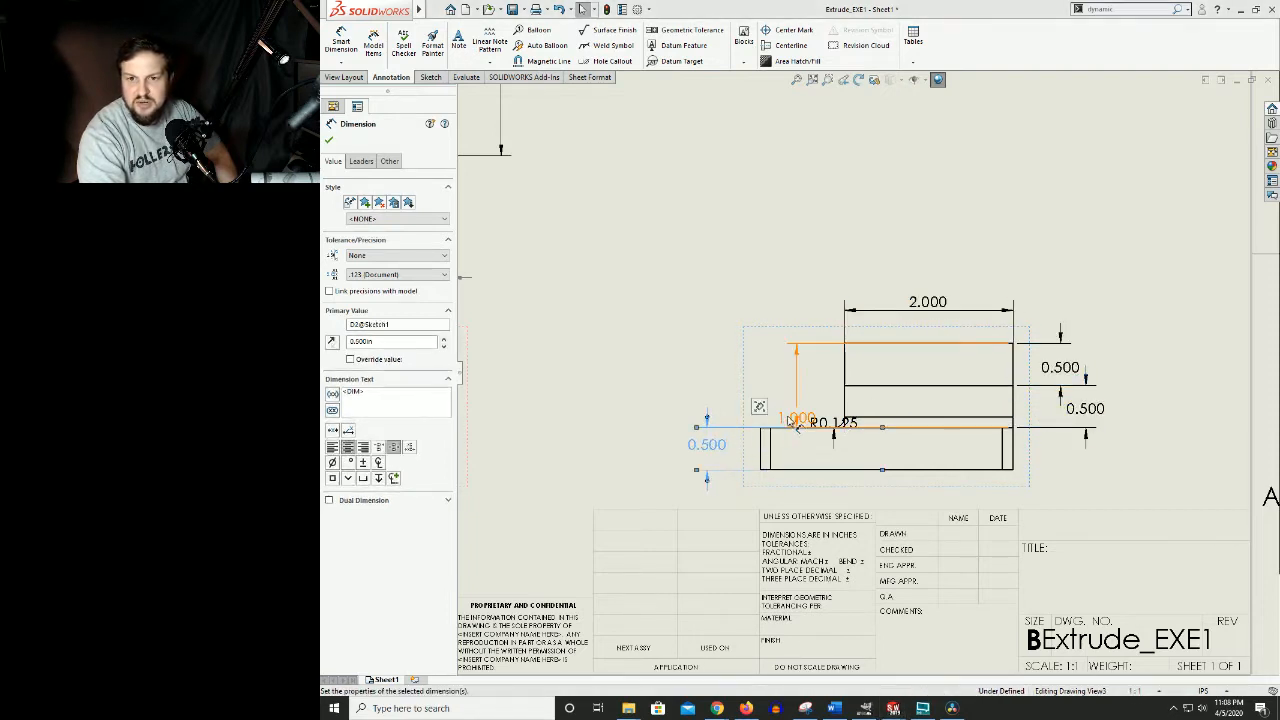
{"action": "left_click_drag", "start_coordinate": [797, 418], "coordinate": [740, 396]}
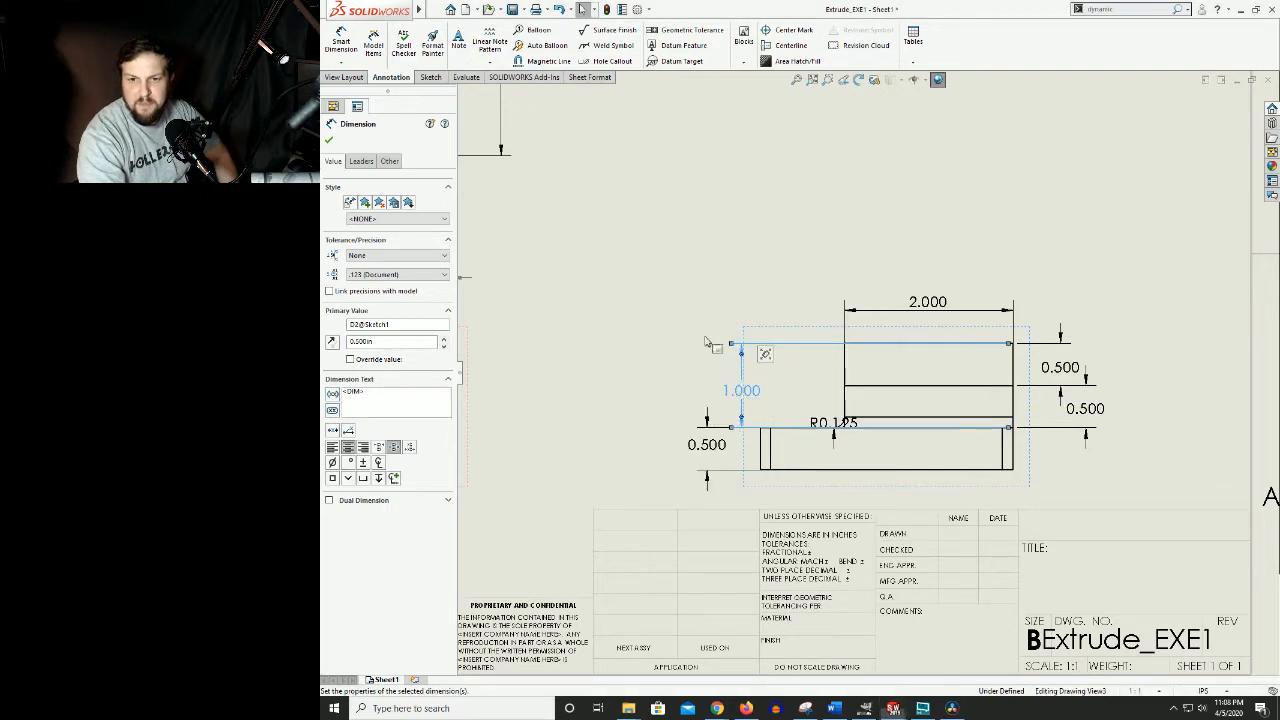
{"action": "left_click", "coordinate": [686, 281]}
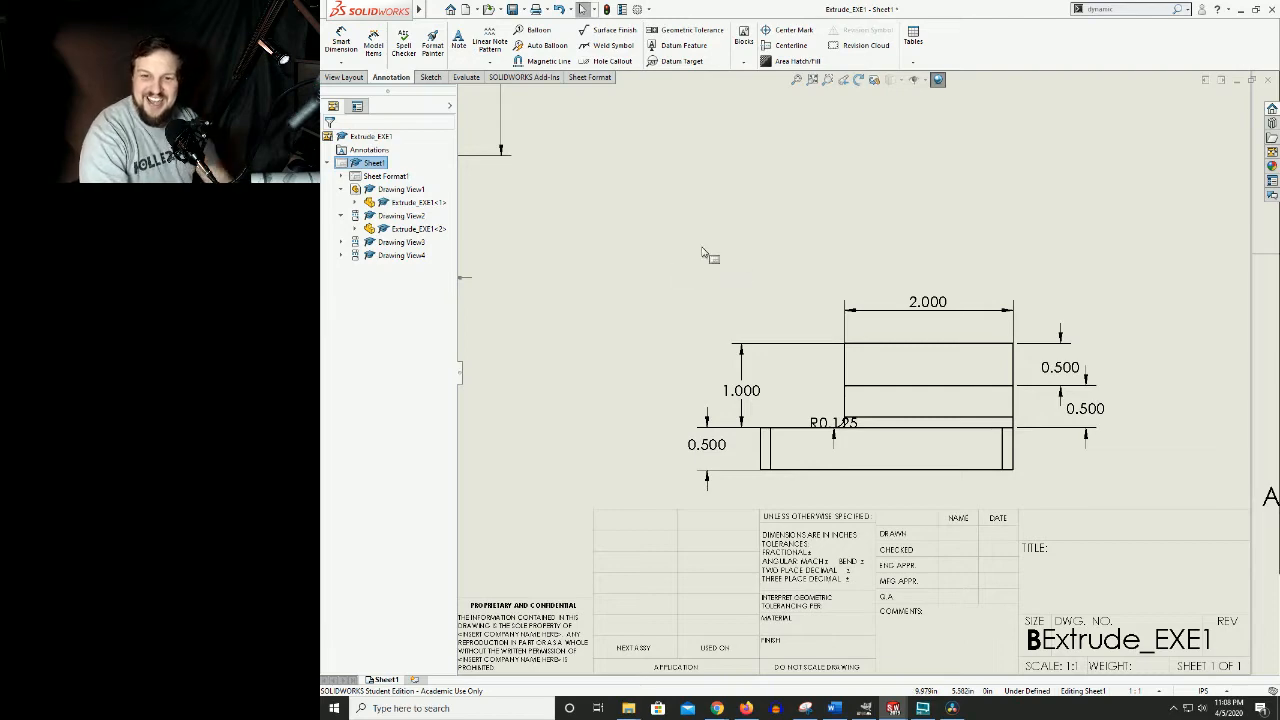
Delete the 1.000 height dimension and the two 0.500 height dimensions right of the side view
{"action": "left_click", "coordinate": [748, 398]}
{"action": "key", "text": "f"}
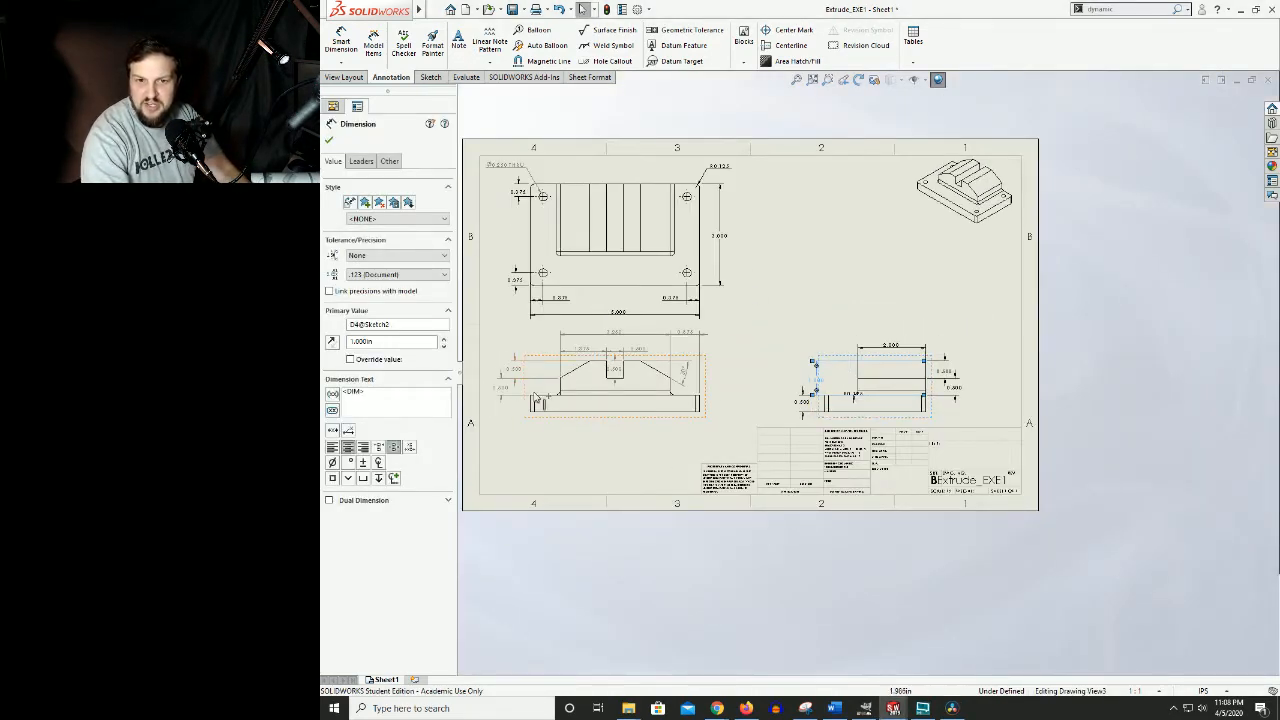
{"action": "scroll", "coordinate": [866, 372], "scroll_direction": "down", "scroll_amount": 5}
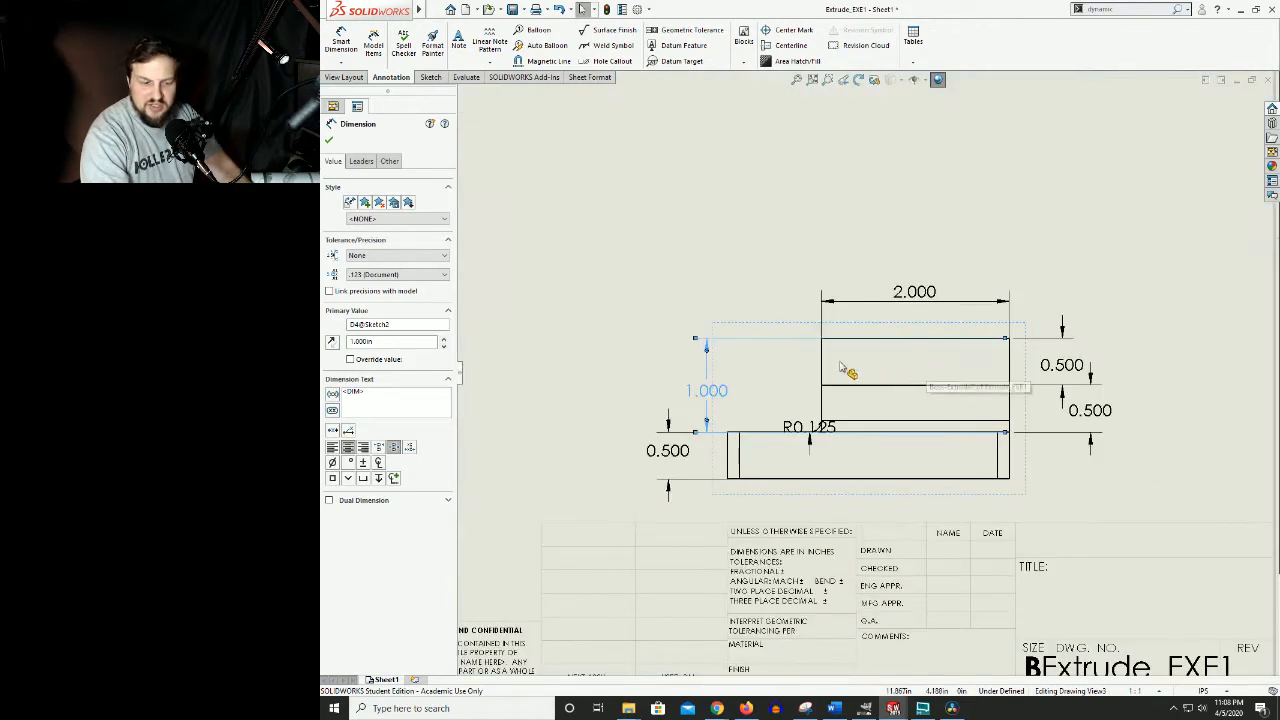
{"action": "key", "text": "Delete"}
{"action": "left_click", "coordinate": [1064, 368]}
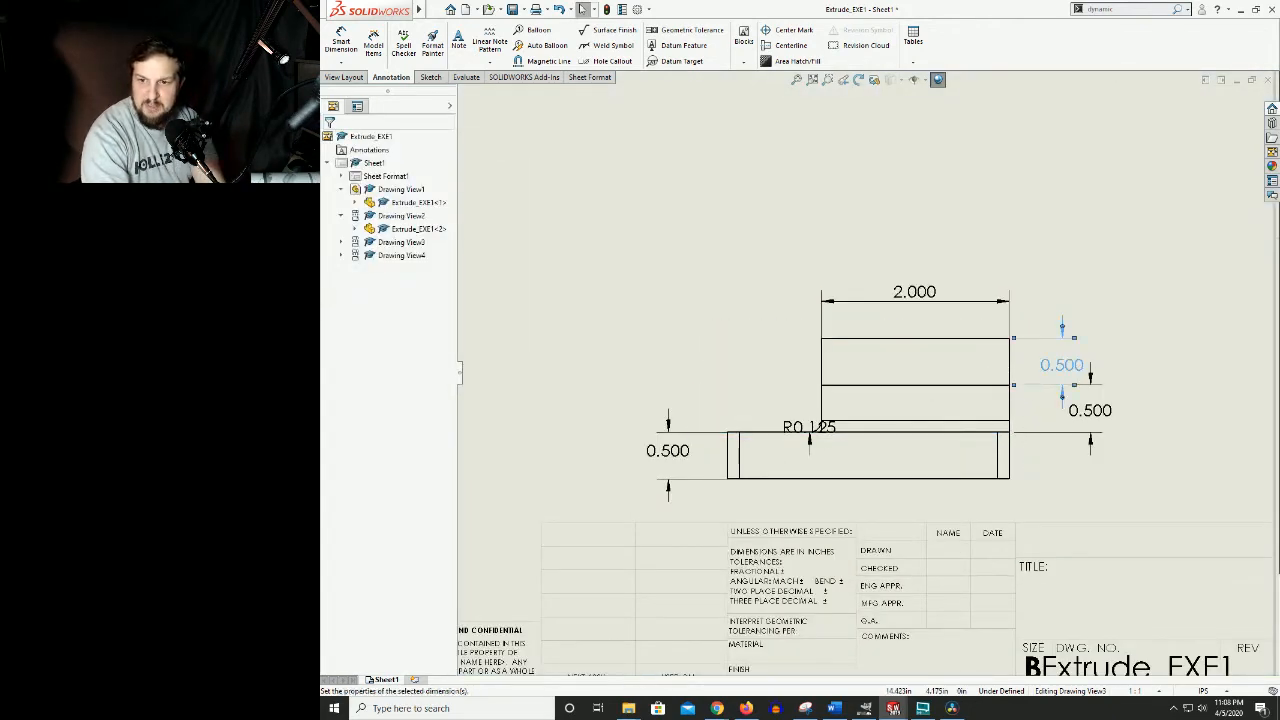
{"action": "key", "text": "Delete"}
{"action": "left_click", "coordinate": [1090, 410]}
{"action": "key", "text": "Delete"}
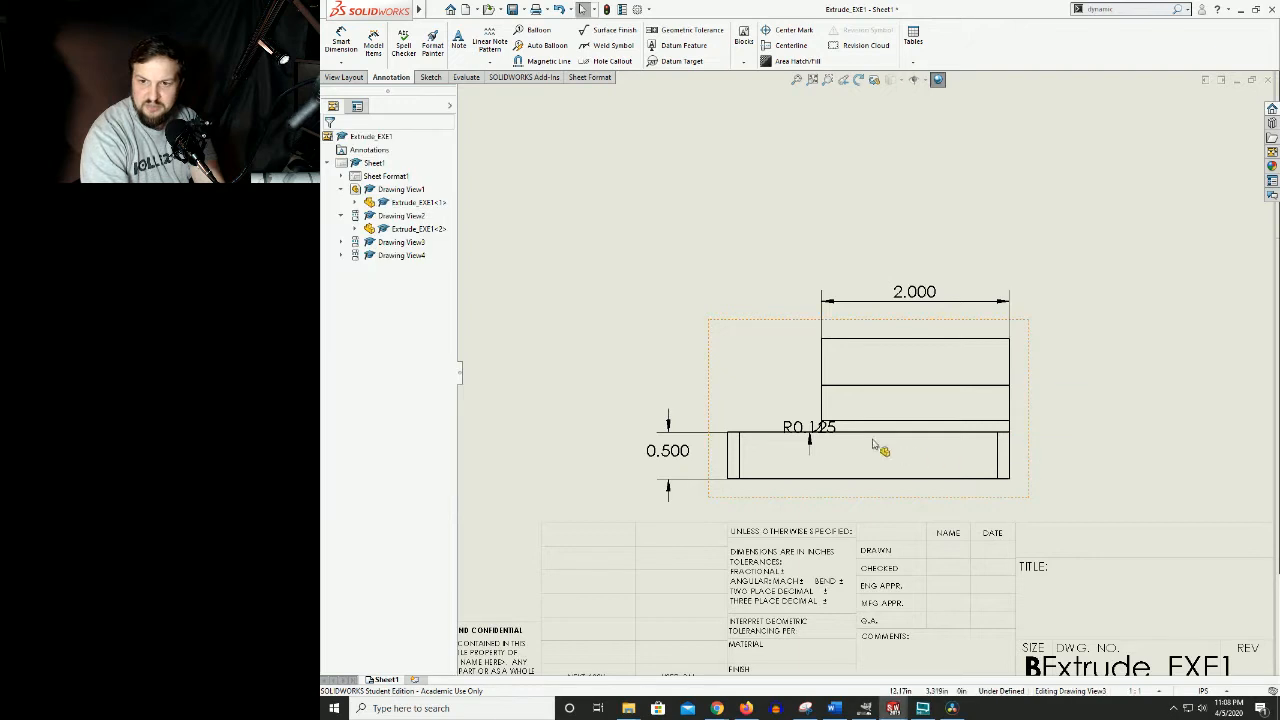
Move the R0.125 fillet radius dimension into the open space to the upper left of the fillet in the side view
{"action": "left_click_drag", "start_coordinate": [811, 430], "coordinate": [720, 360]}
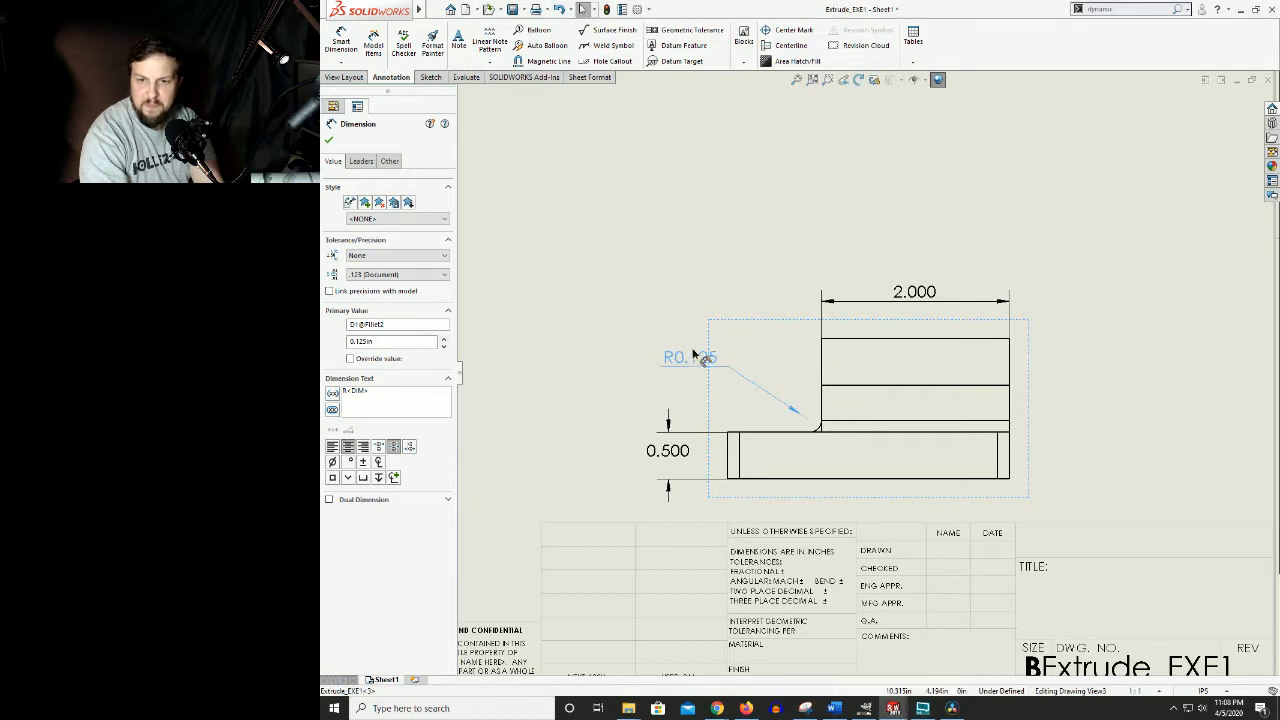
{"action": "scroll", "coordinate": [677, 277], "scroll_direction": "up", "scroll_amount": 2}
{"action": "left_click", "coordinate": [686, 286]}
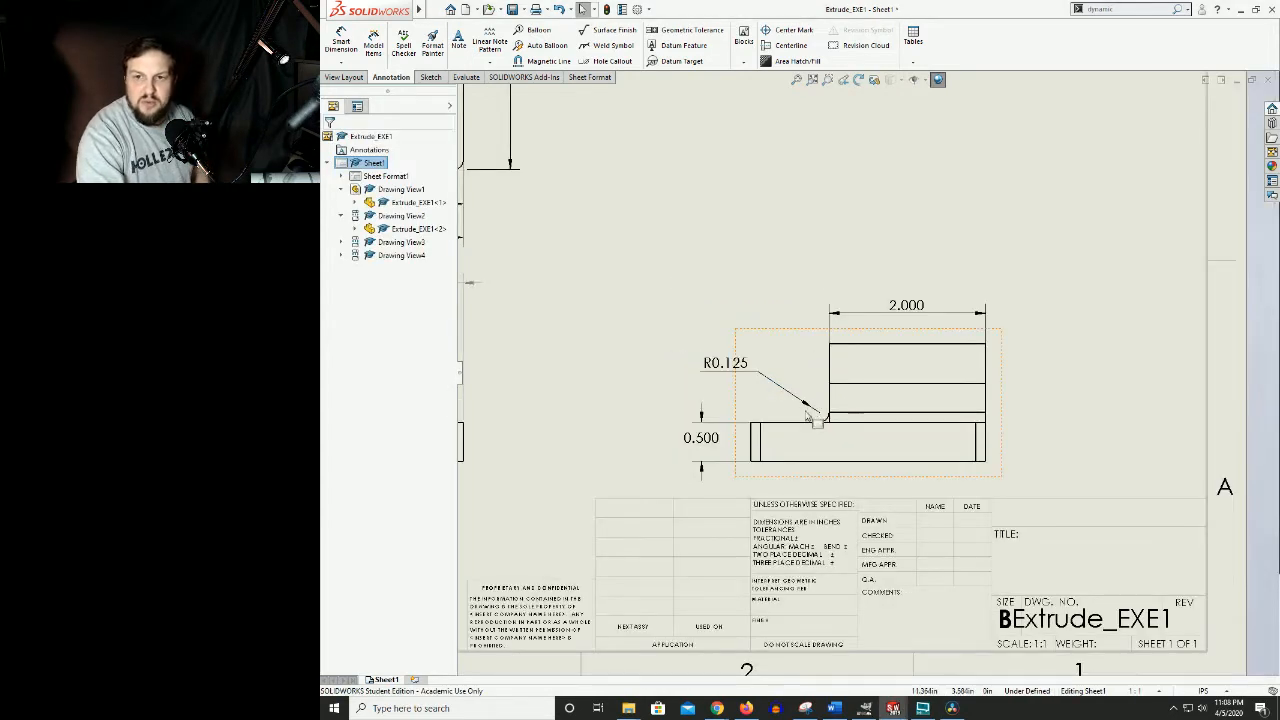
Fine-tune the spacing of the 2.000, 0.500 and R0.125 dimensions around the side view
{"action": "left_click", "coordinate": [908, 305]}
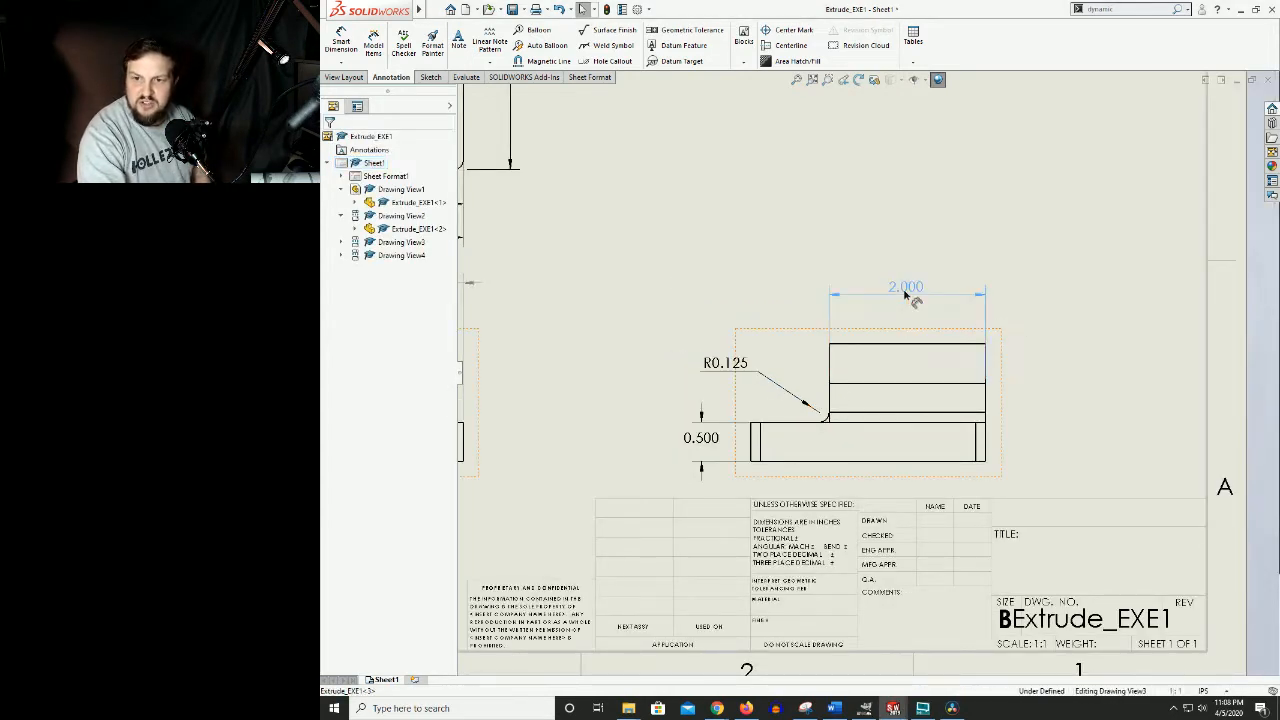
{"action": "left_click", "coordinate": [720, 438]}
{"action": "left_click_drag", "start_coordinate": [722, 438], "coordinate": [697, 438]}
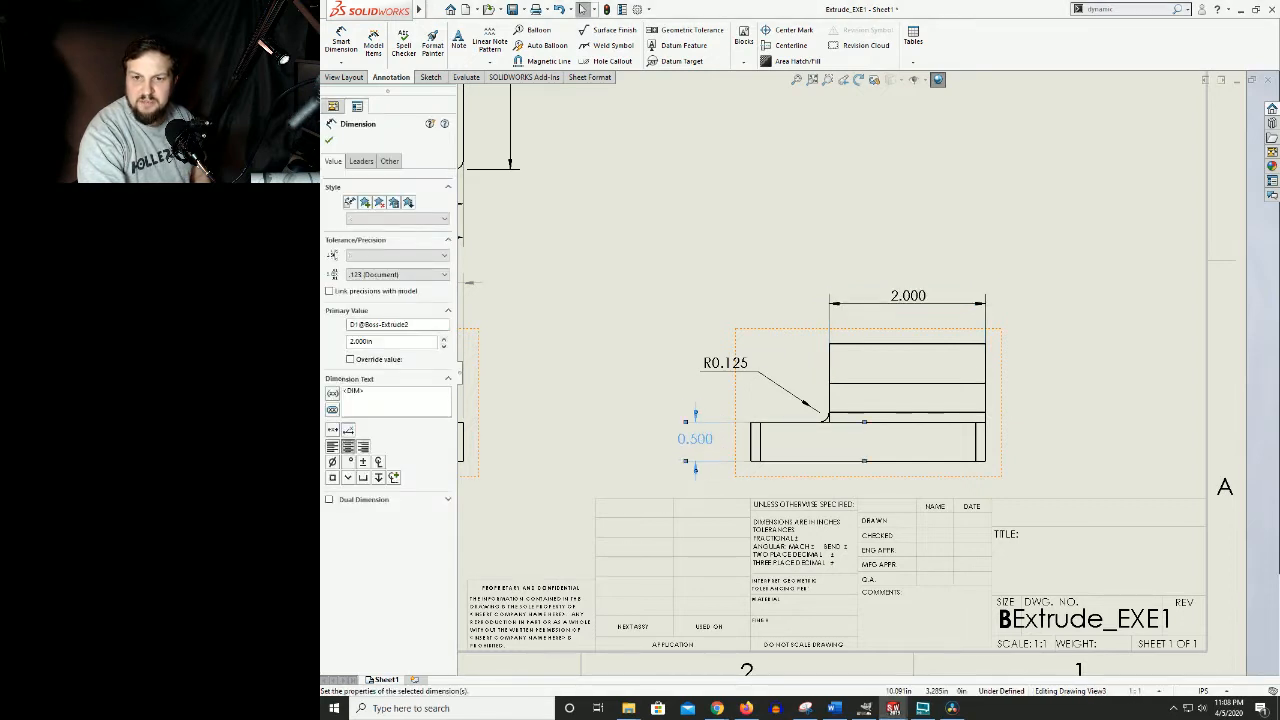
{"action": "left_click", "coordinate": [728, 371]}
{"action": "left_click", "coordinate": [720, 277]}
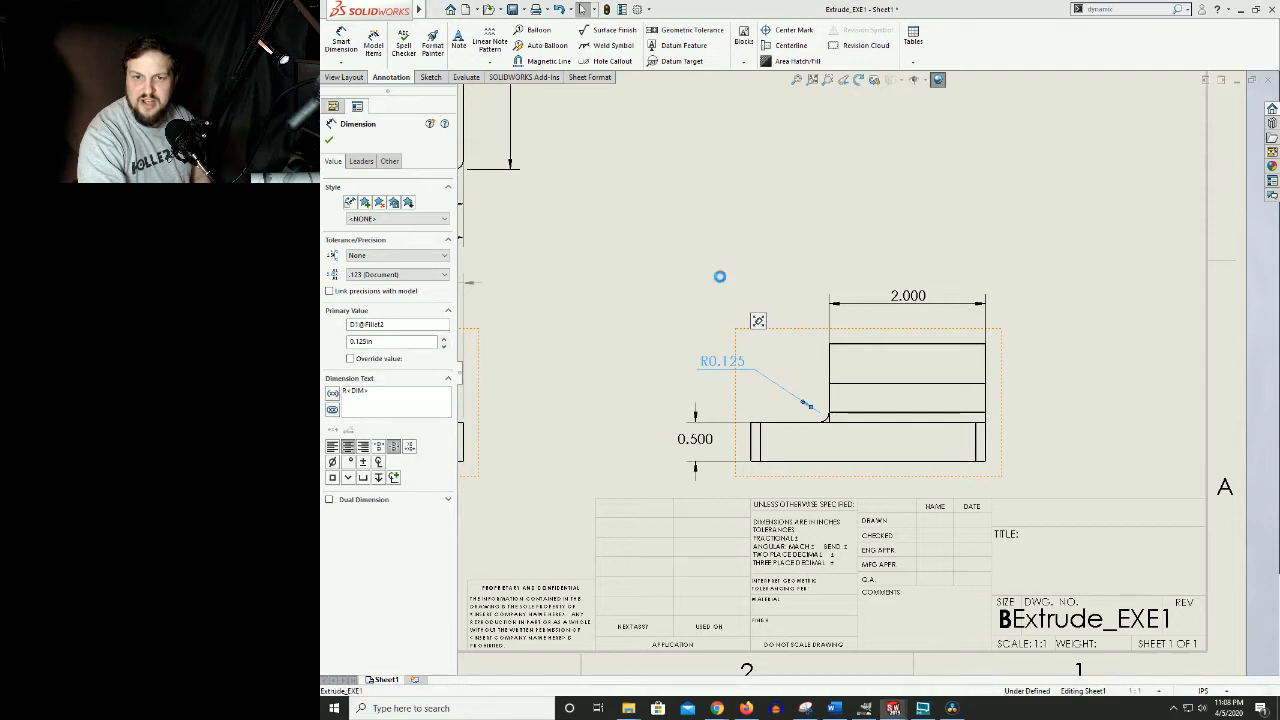
Shorten the left extension line of the 2.000 dimension so it starts at the raised block's top left corner with a gap
{"action": "scroll", "coordinate": [801, 331], "scroll_direction": "up", "scroll_amount": 2}
{"action": "scroll", "coordinate": [892, 365], "scroll_direction": "down", "scroll_amount": 3}
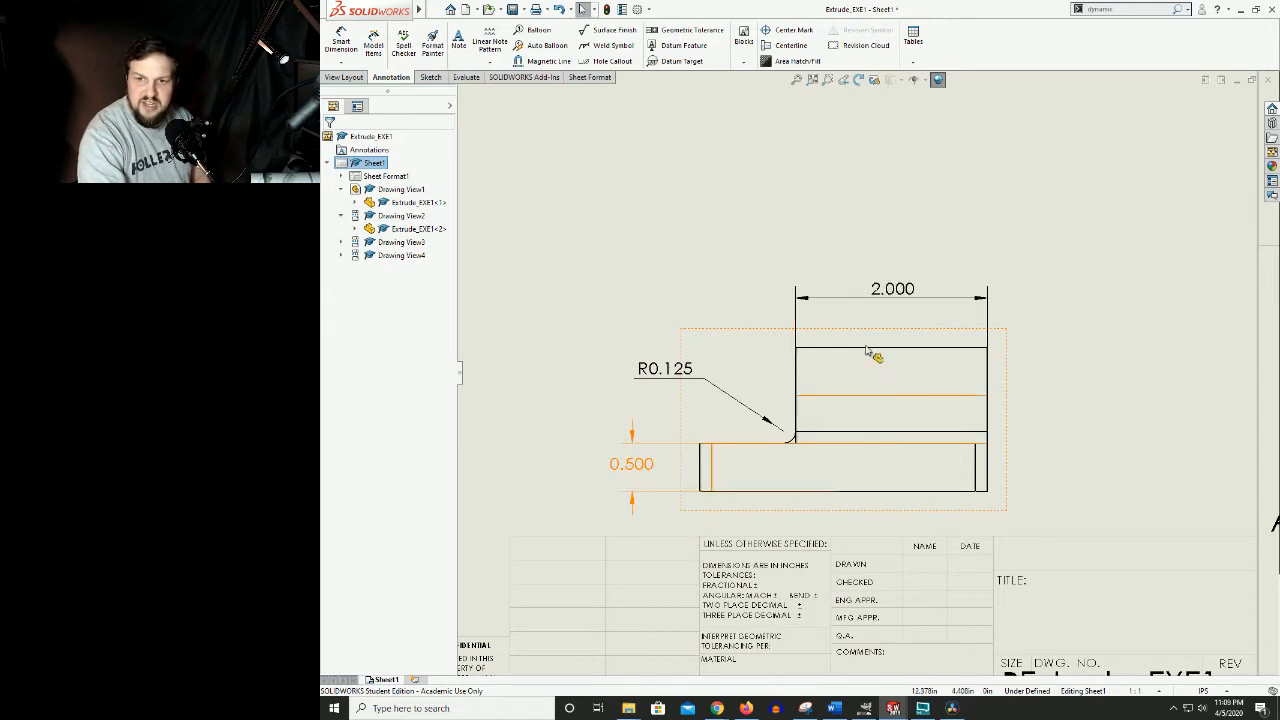
{"action": "left_click", "coordinate": [895, 289]}
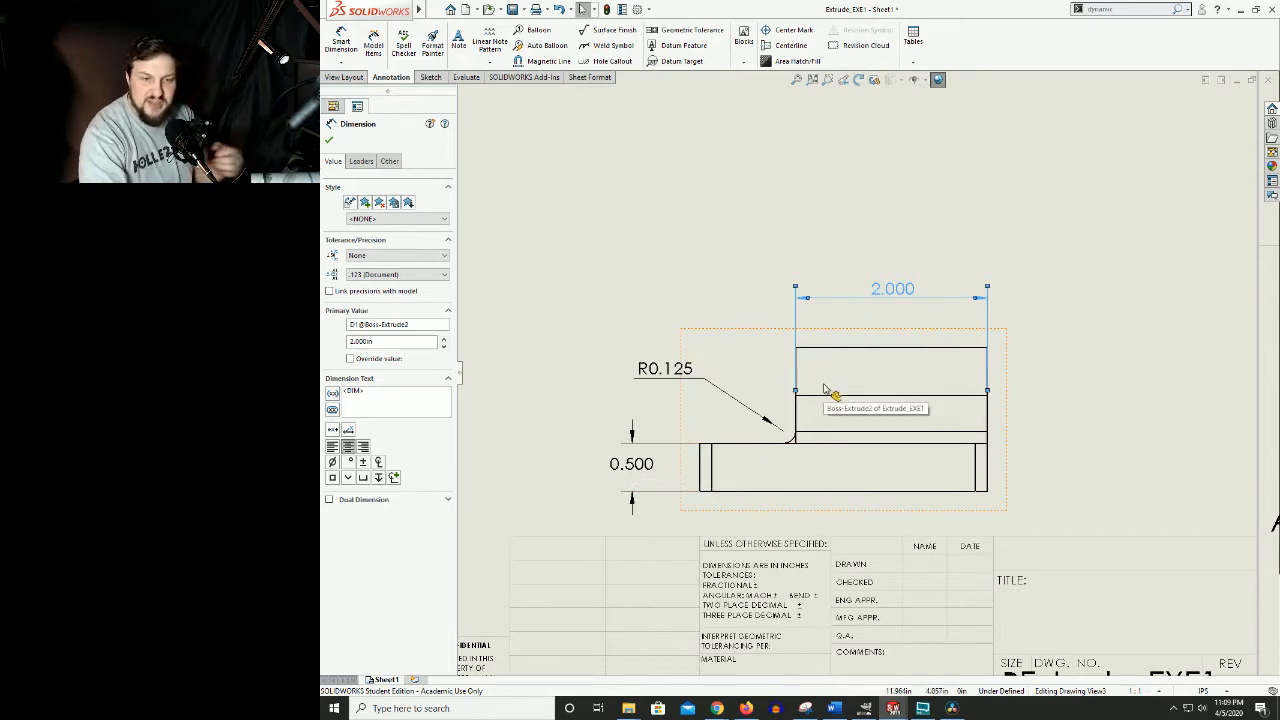
{"action": "left_click", "coordinate": [794, 235]}
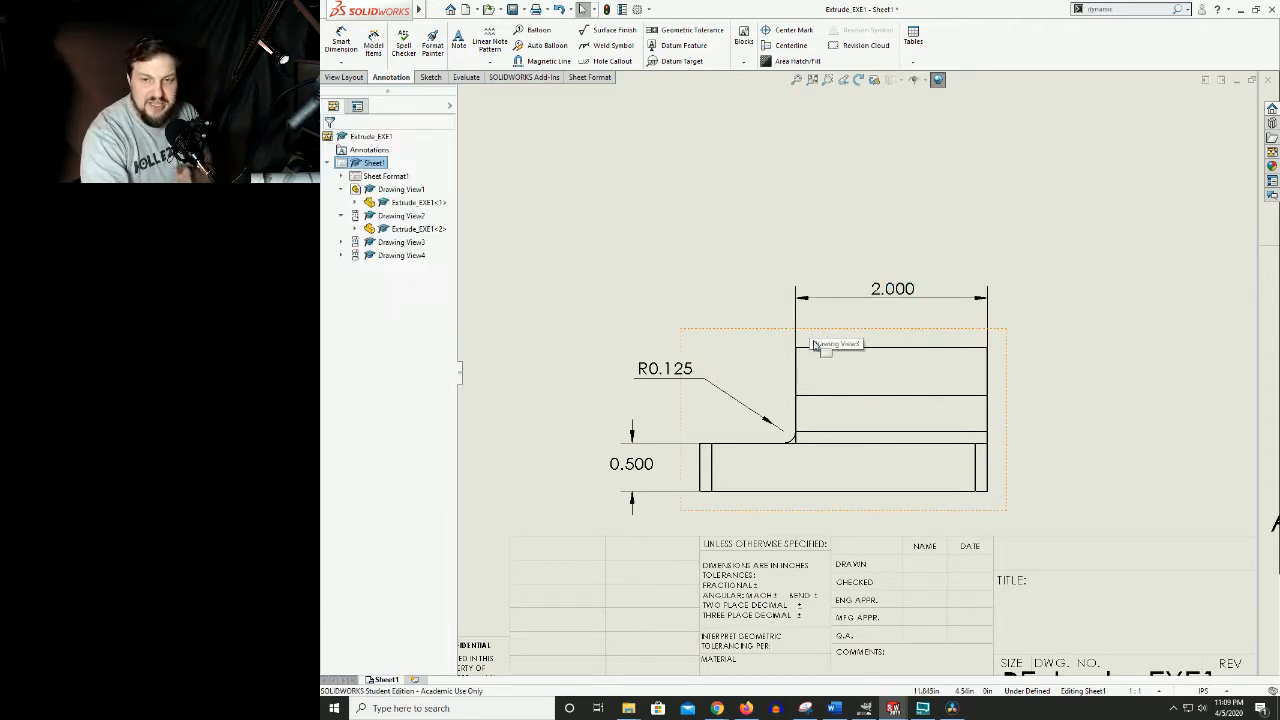
{"action": "left_click", "coordinate": [880, 292]}
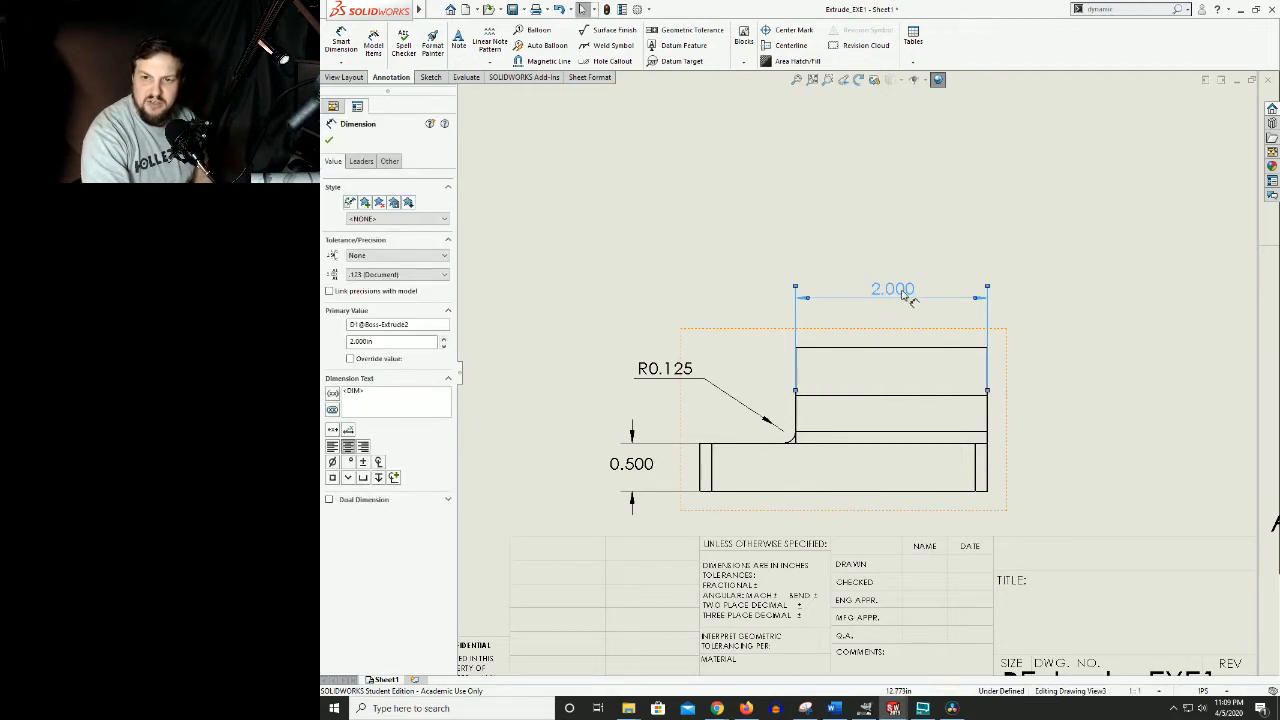
{"action": "scroll", "coordinate": [800, 400], "scroll_direction": "up", "scroll_amount": 2}
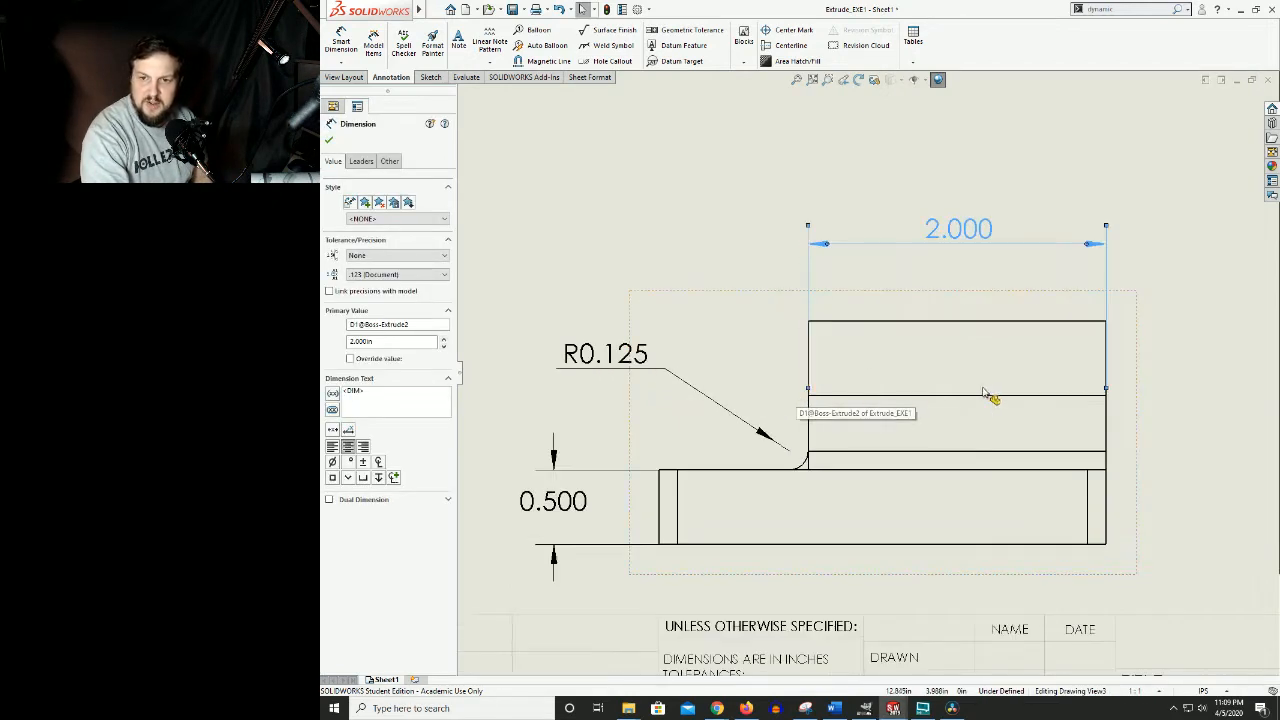
{"action": "scroll", "coordinate": [953, 401], "scroll_direction": "up", "scroll_amount": 1}
{"action": "middle_click_drag", "start_coordinate": [953, 401], "coordinate": [921, 404]}
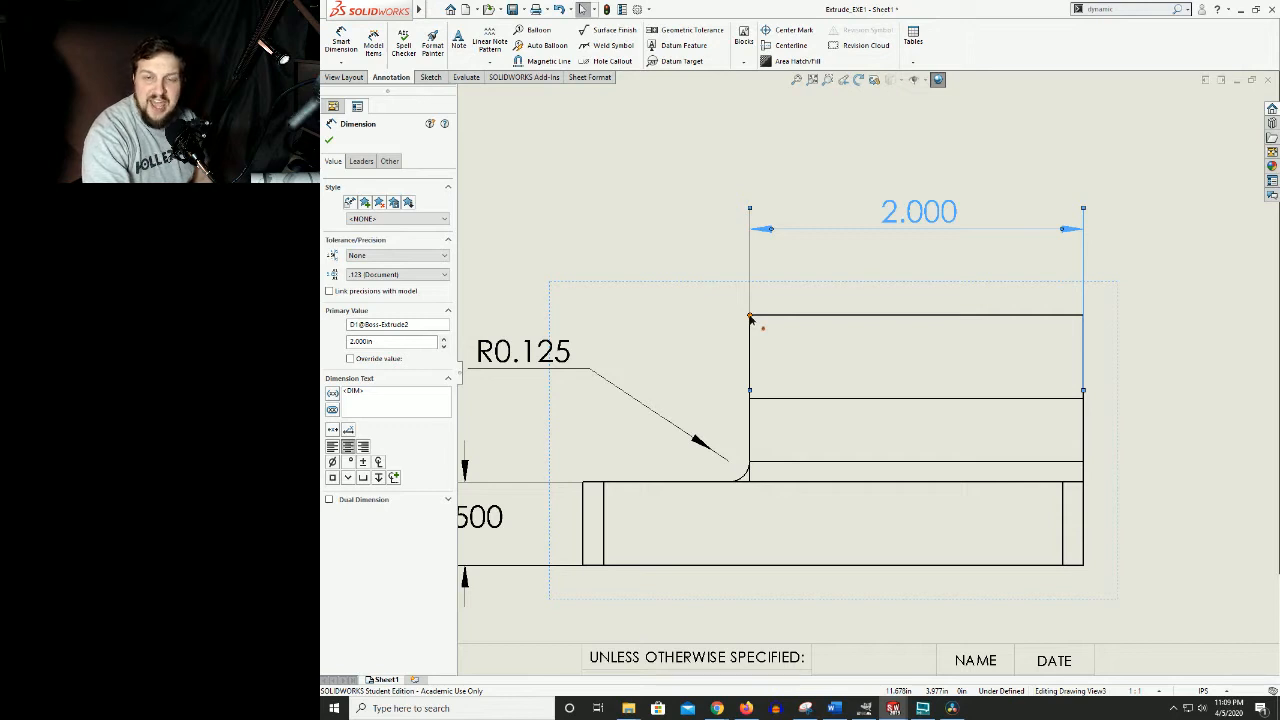
{"action": "left_click_drag", "start_coordinate": [750, 316], "coordinate": [751, 317]}
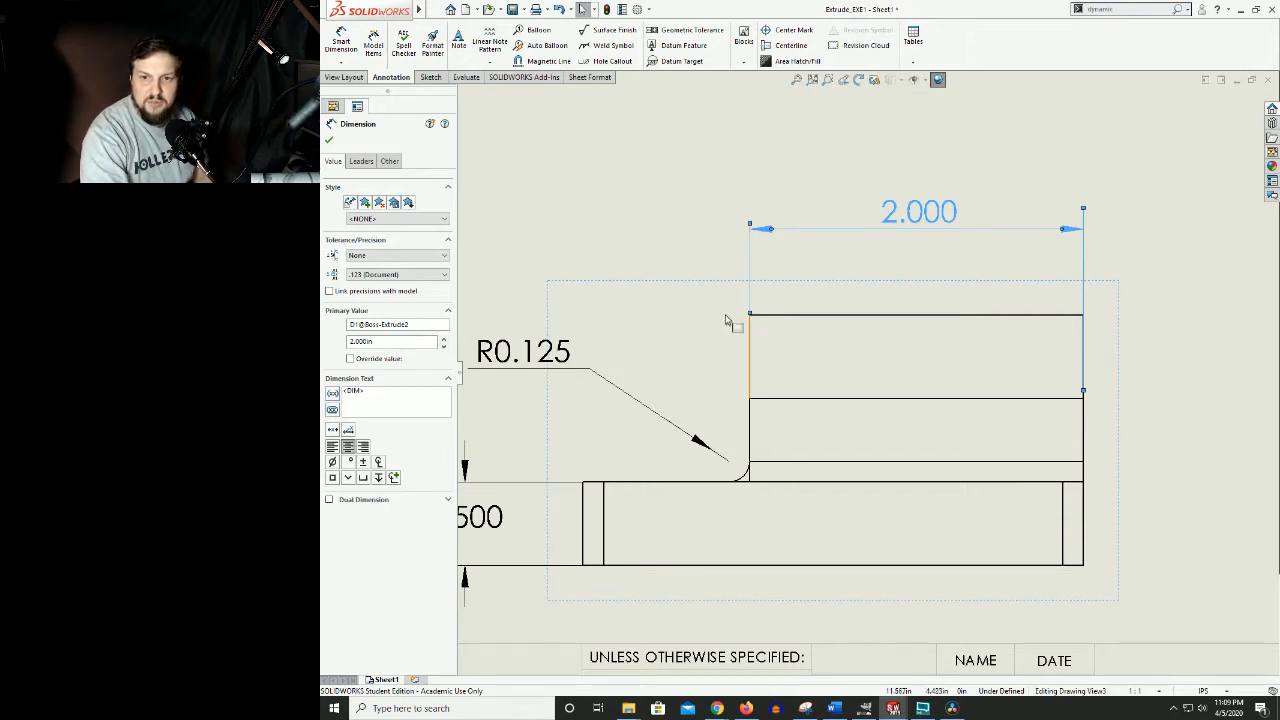
{"action": "left_click", "coordinate": [777, 334]}
{"action": "scroll", "coordinate": [777, 335], "scroll_direction": "down", "scroll_amount": 4}
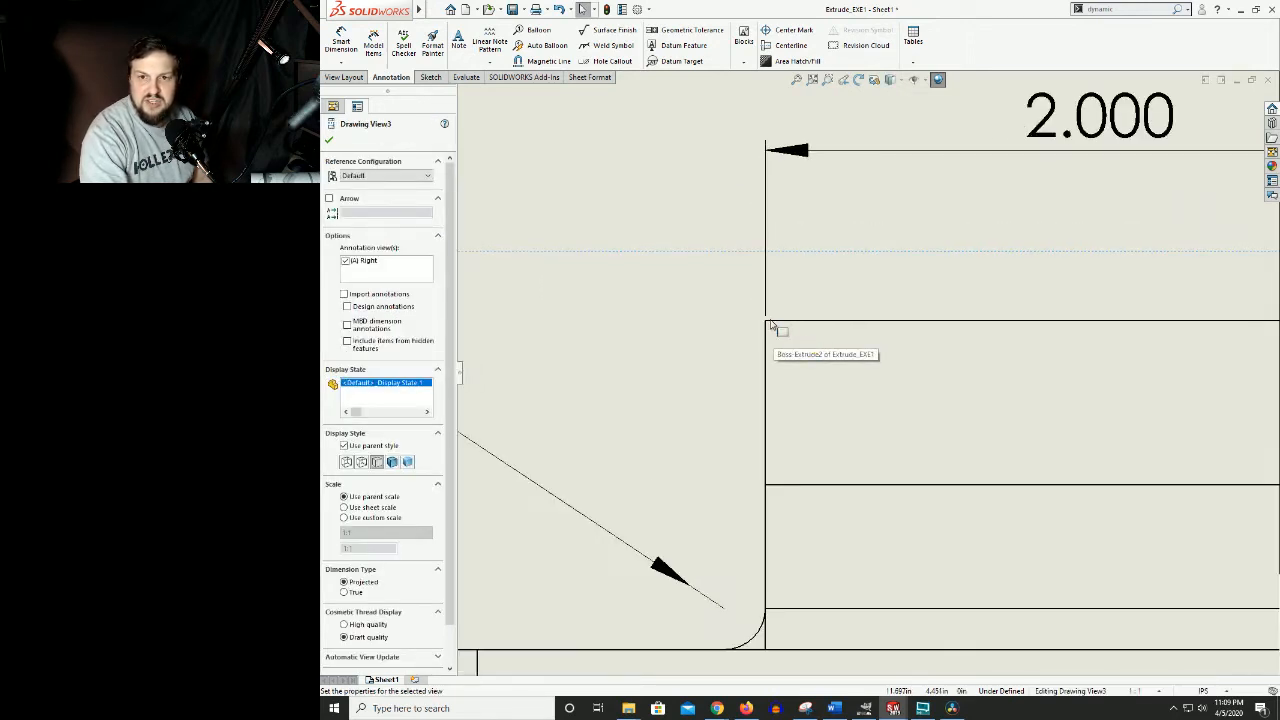
{"action": "scroll", "coordinate": [777, 334], "scroll_direction": "up", "scroll_amount": 5}
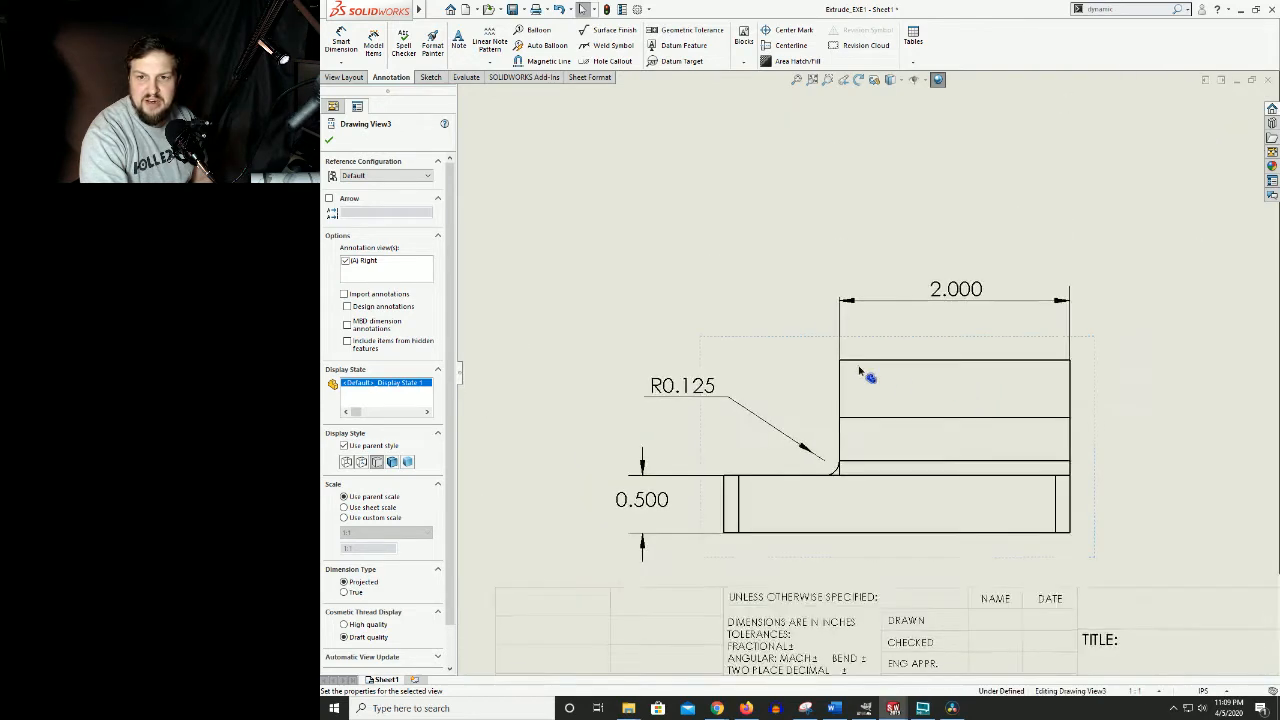
Shorten the right extension line of the 2.000 dimension so it starts at the raised block's top right corner
{"action": "scroll", "coordinate": [951, 380], "scroll_direction": "down", "scroll_amount": 4}
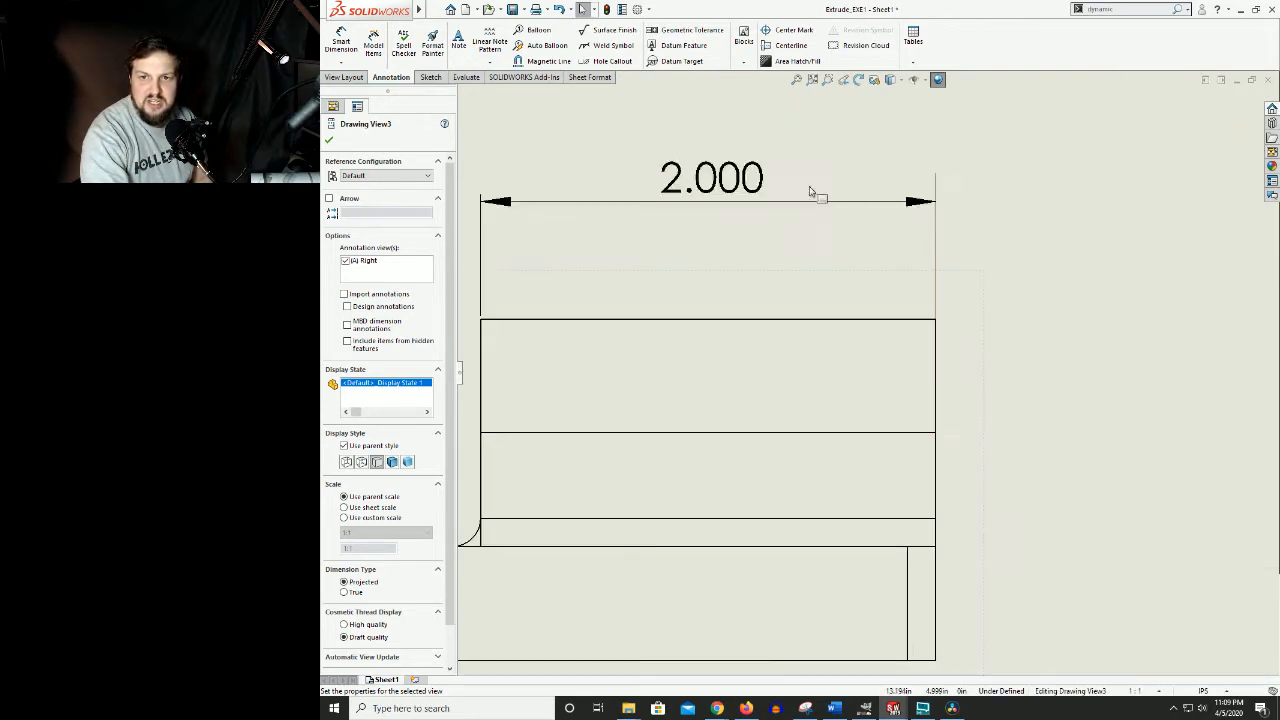
{"action": "left_click", "coordinate": [811, 196]}
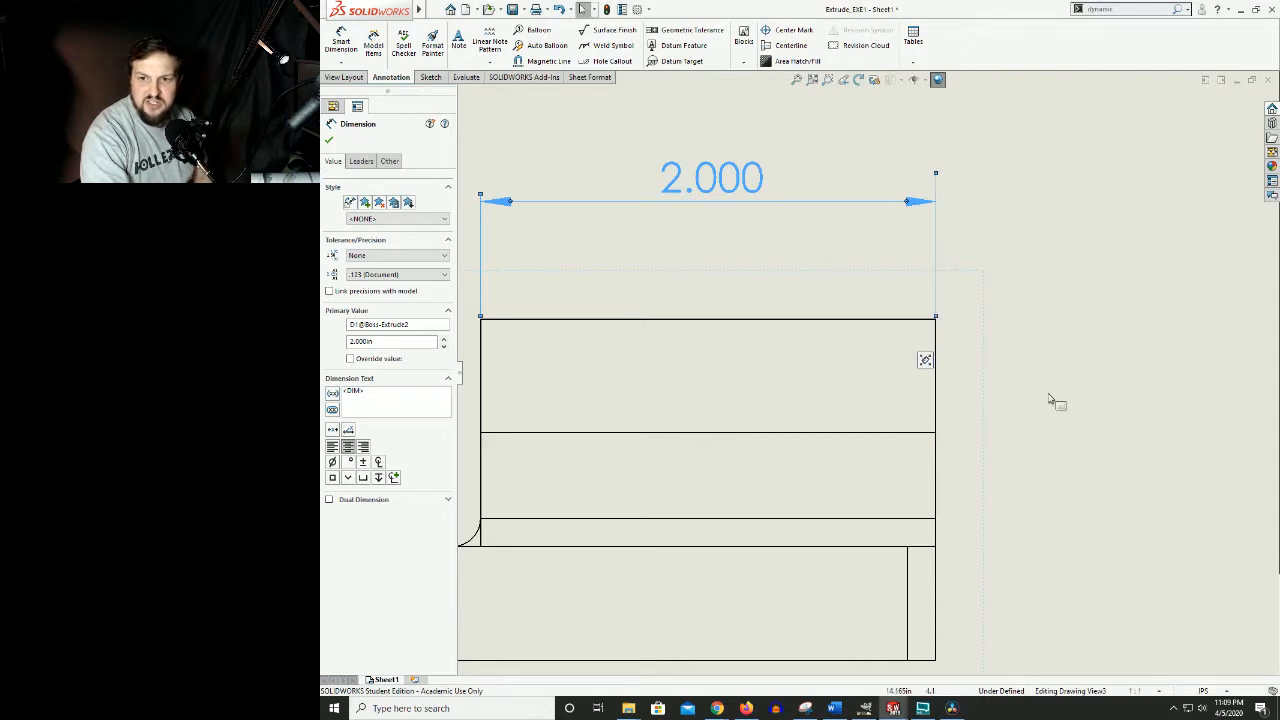
{"action": "left_click", "coordinate": [1014, 408]}
{"action": "scroll", "coordinate": [868, 400], "scroll_direction": "up", "scroll_amount": 3}
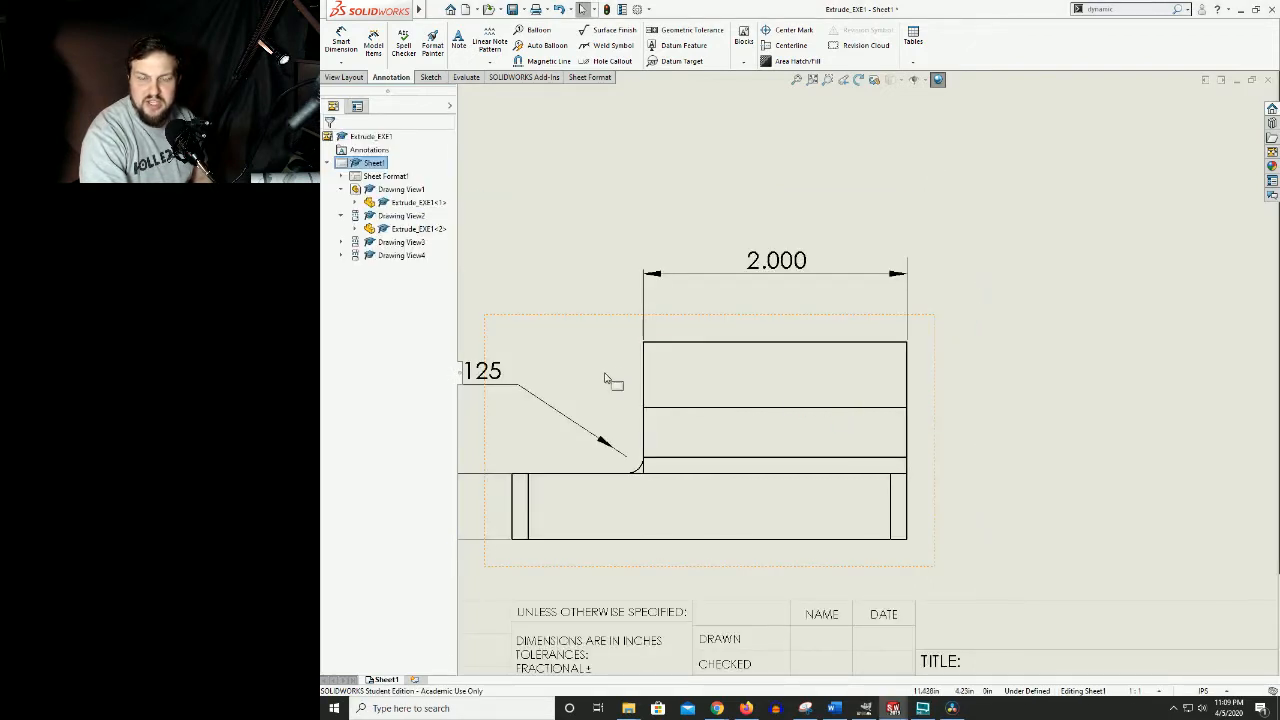
{"action": "mouse_move", "coordinate": [615, 368]}
{"action": "middle_mouse_down"}
{"action": "mouse_move", "coordinate": [730, 331]}
{"action": "mouse_move", "coordinate": [727, 357]}
{"action": "middle_mouse_up"}
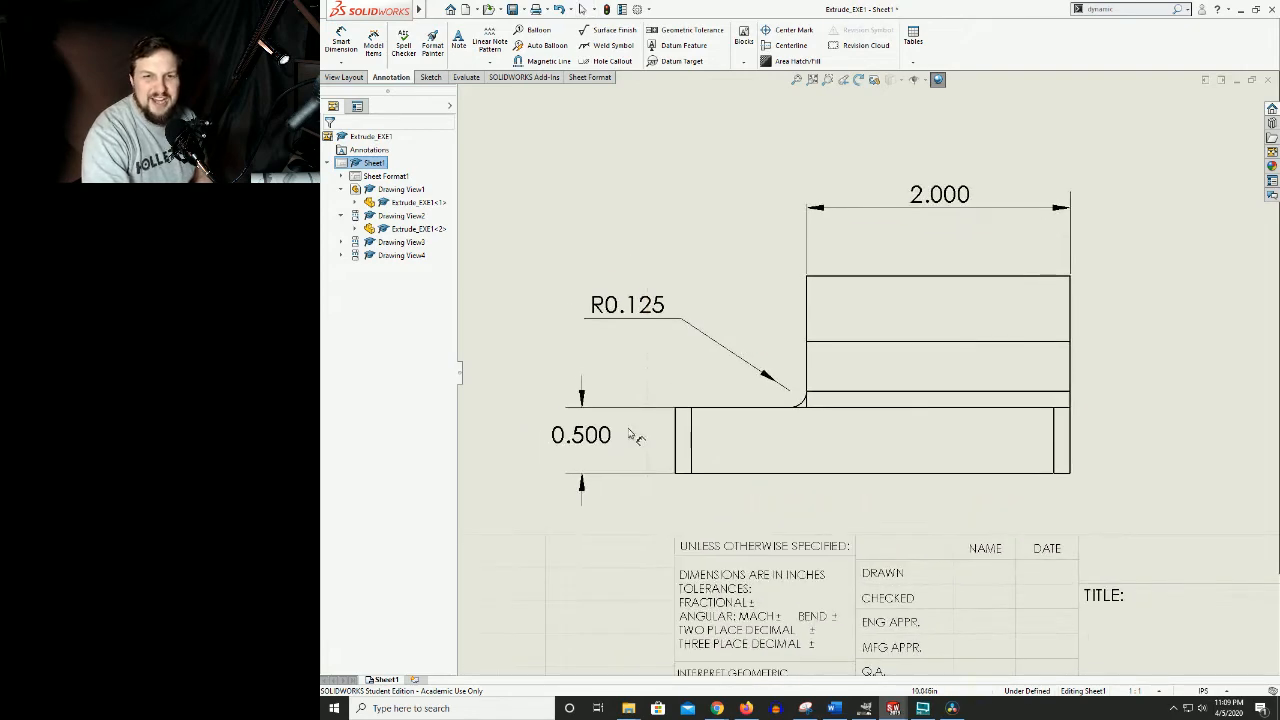
Shorten both extension lines of the 0.500 dimension in the side view so they start just off the base's left edge
{"action": "scroll", "coordinate": [600, 432], "scroll_direction": "down", "scroll_amount": 3}
{"action": "left_click", "coordinate": [621, 425]}
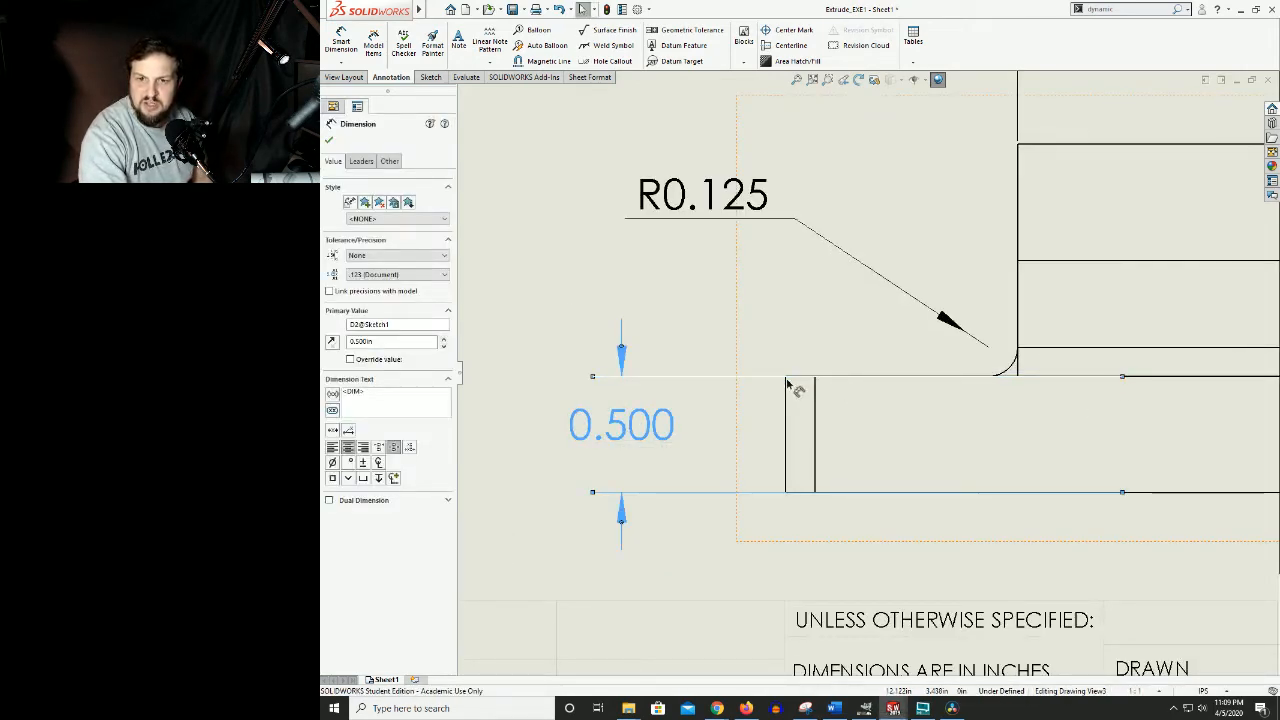
{"action": "left_click_drag", "start_coordinate": [787, 381], "coordinate": [787, 379]}
{"action": "left_click_drag", "start_coordinate": [1123, 492], "coordinate": [790, 499]}
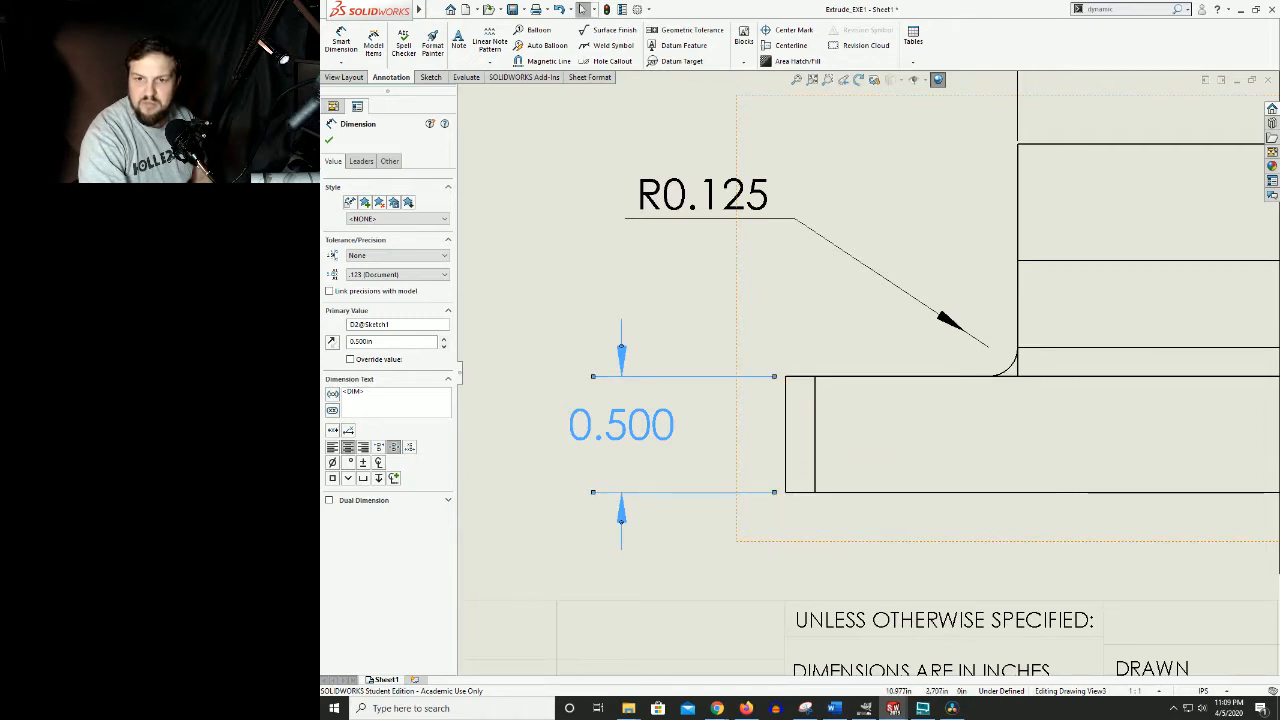
{"action": "left_click", "coordinate": [996, 485]}
Review the layout of the 2.000, 0.500 and R0.125 dimensions around the side view
{"action": "scroll", "coordinate": [996, 485], "scroll_direction": "up", "scroll_amount": 1}
{"action": "middle_click_drag", "start_coordinate": [996, 485], "coordinate": [893, 527]}
{"action": "scroll", "coordinate": [893, 527], "scroll_direction": "up", "scroll_amount": 3}
{"action": "middle_click_drag", "start_coordinate": [989, 475], "coordinate": [913, 474]}
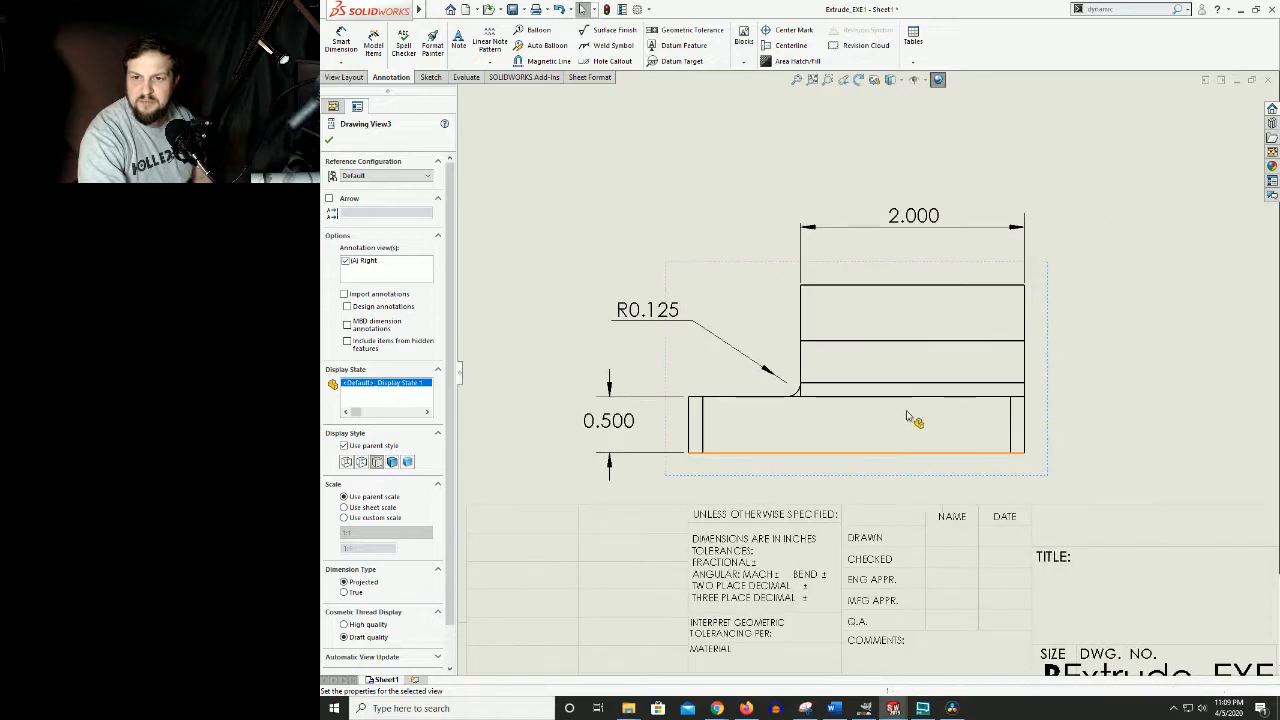
{"action": "middle_click_drag", "start_coordinate": [717, 289], "coordinate": [655, 262]}
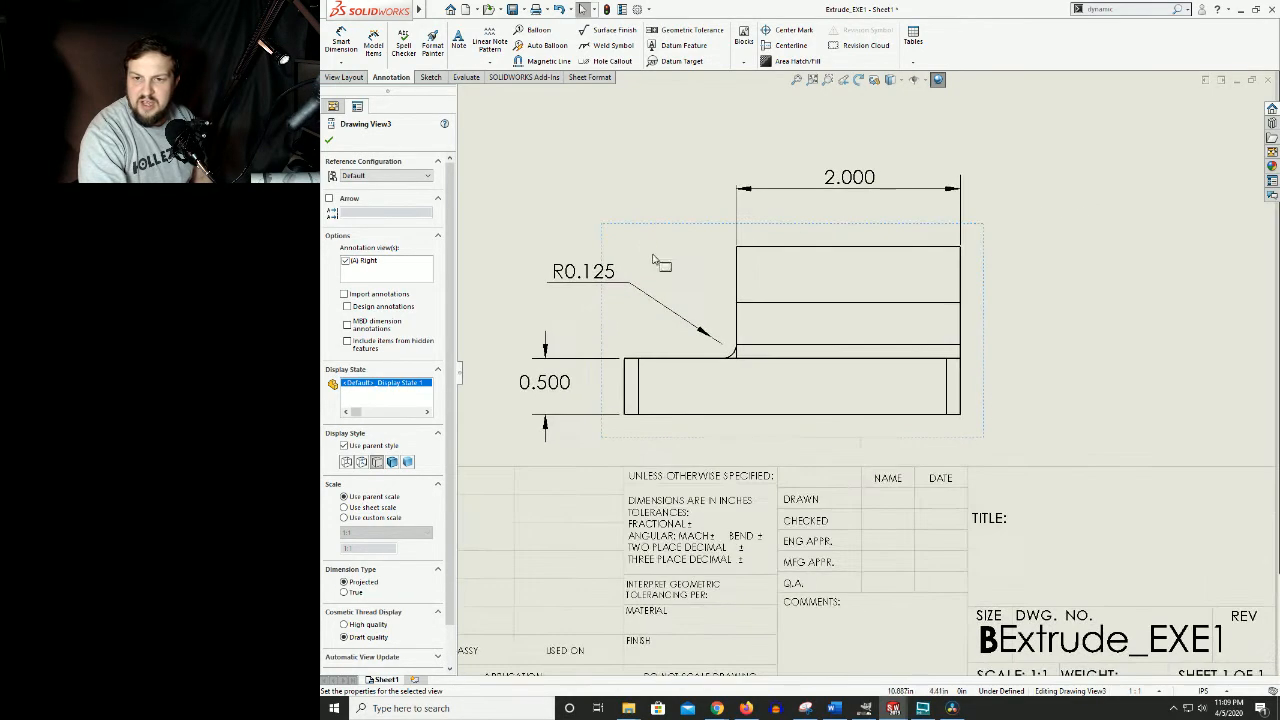
{"action": "scroll", "coordinate": [765, 283], "scroll_direction": "up", "scroll_amount": 3}
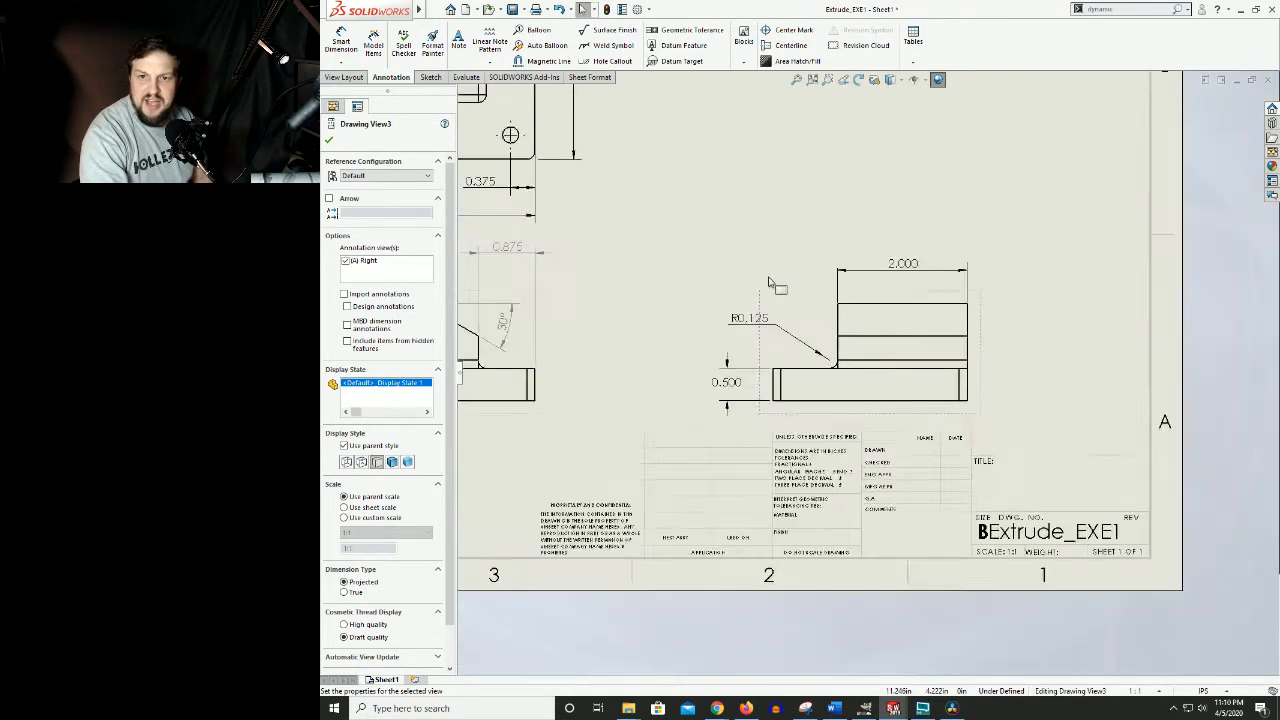
{"action": "scroll", "coordinate": [772, 290], "scroll_direction": "up", "scroll_amount": 1}
{"action": "scroll", "coordinate": [862, 368], "scroll_direction": "down", "scroll_amount": 3}
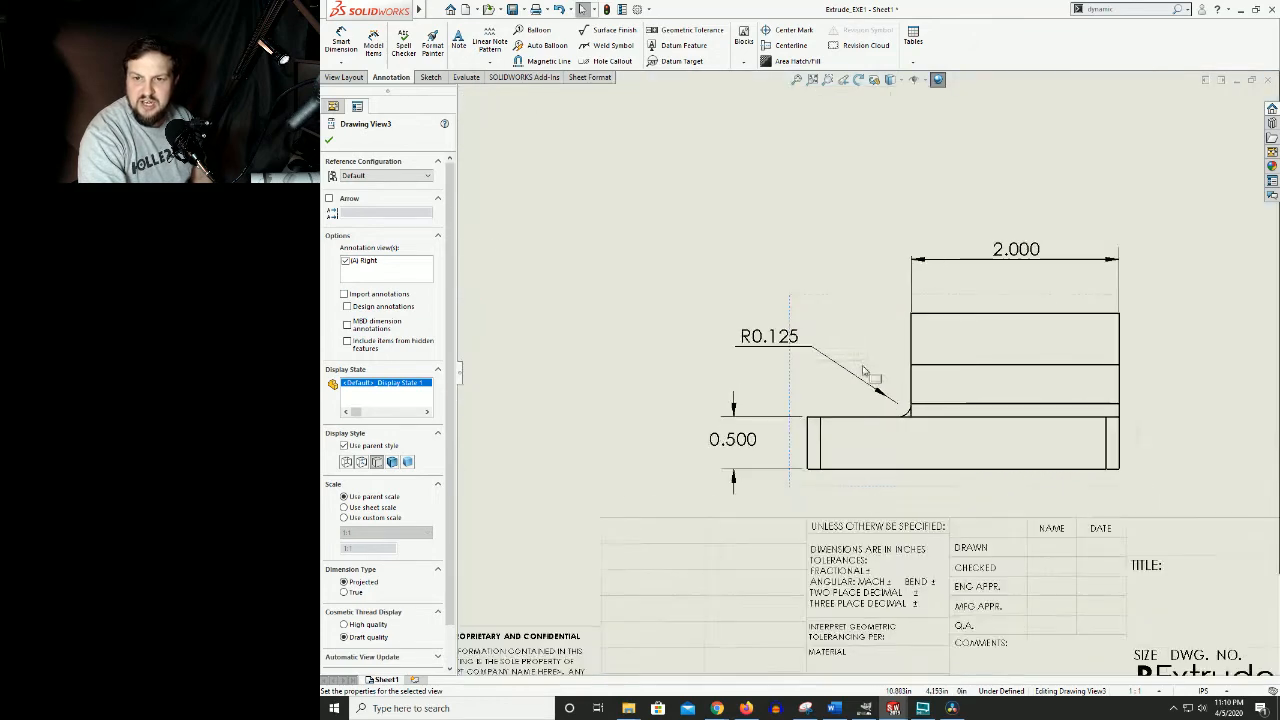
{"action": "scroll", "coordinate": [774, 340], "scroll_direction": "down", "scroll_amount": 2}
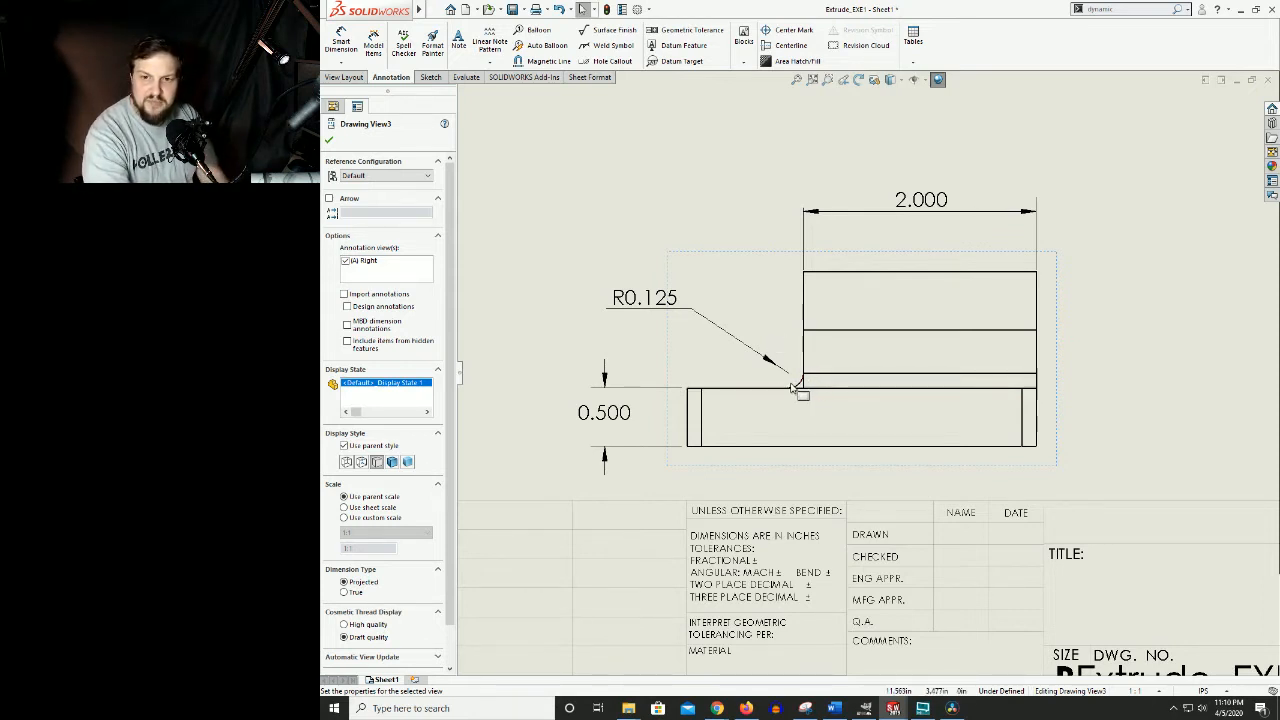
Examine the fillets at the raised block's base in the front view and the rounded plate corners in the top view
{"action": "scroll", "coordinate": [800, 390], "scroll_direction": "up", "scroll_amount": 6}
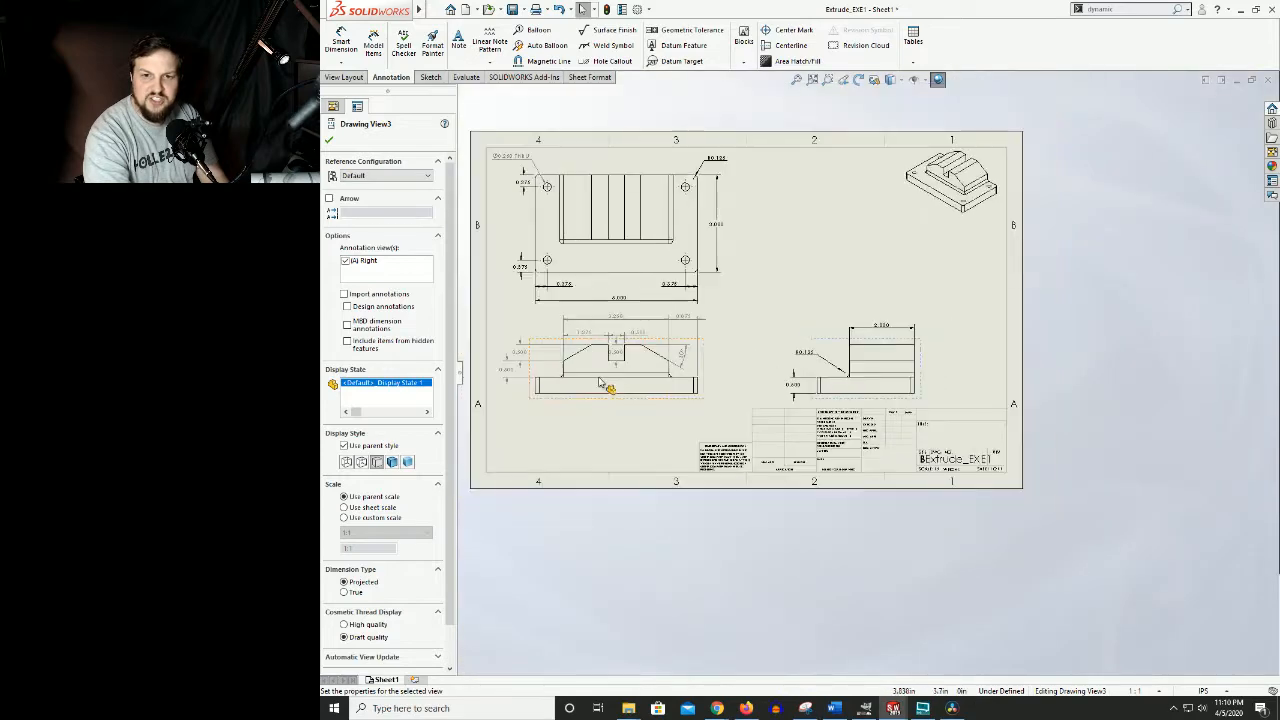
{"action": "scroll", "coordinate": [665, 370], "scroll_direction": "down", "scroll_amount": 4}
{"action": "scroll", "coordinate": [665, 370], "scroll_direction": "down", "scroll_amount": 2}
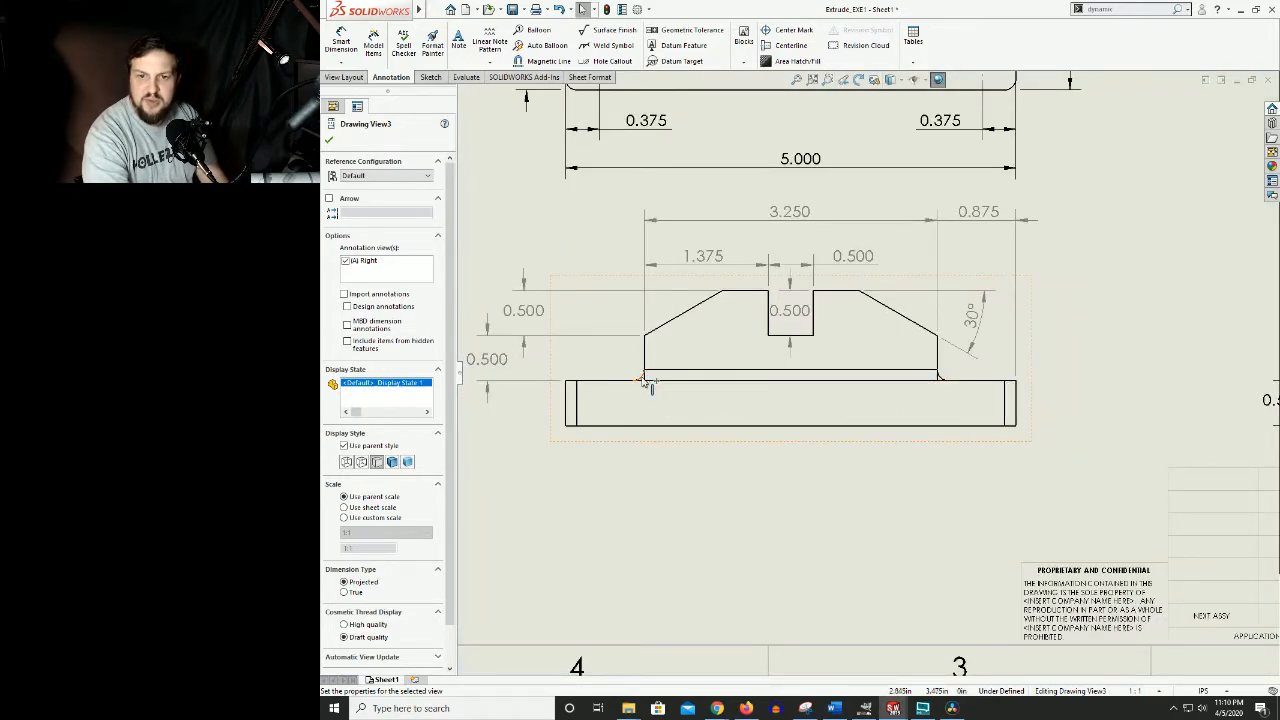
{"action": "scroll", "coordinate": [645, 378], "scroll_direction": "up", "scroll_amount": 5}
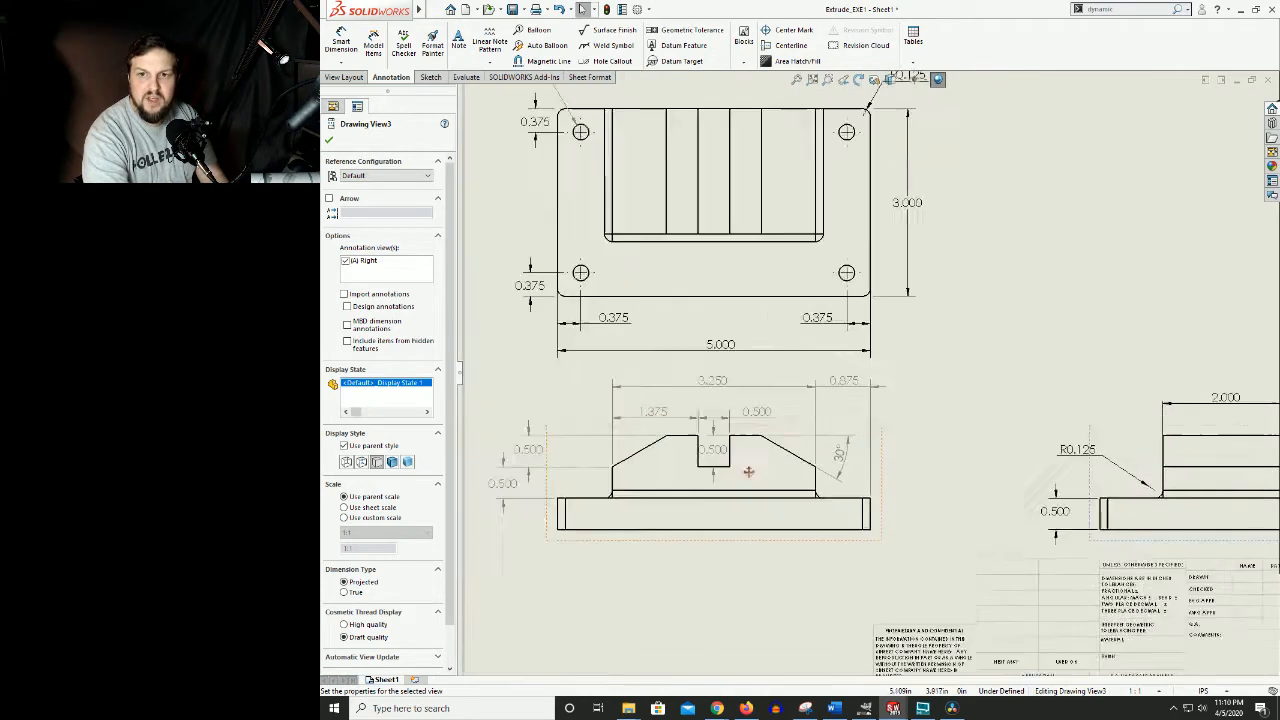
{"action": "scroll", "coordinate": [900, 300], "scroll_direction": "down", "scroll_amount": 2}
{"action": "scroll", "coordinate": [893, 283], "scroll_direction": "down", "scroll_amount": 3}
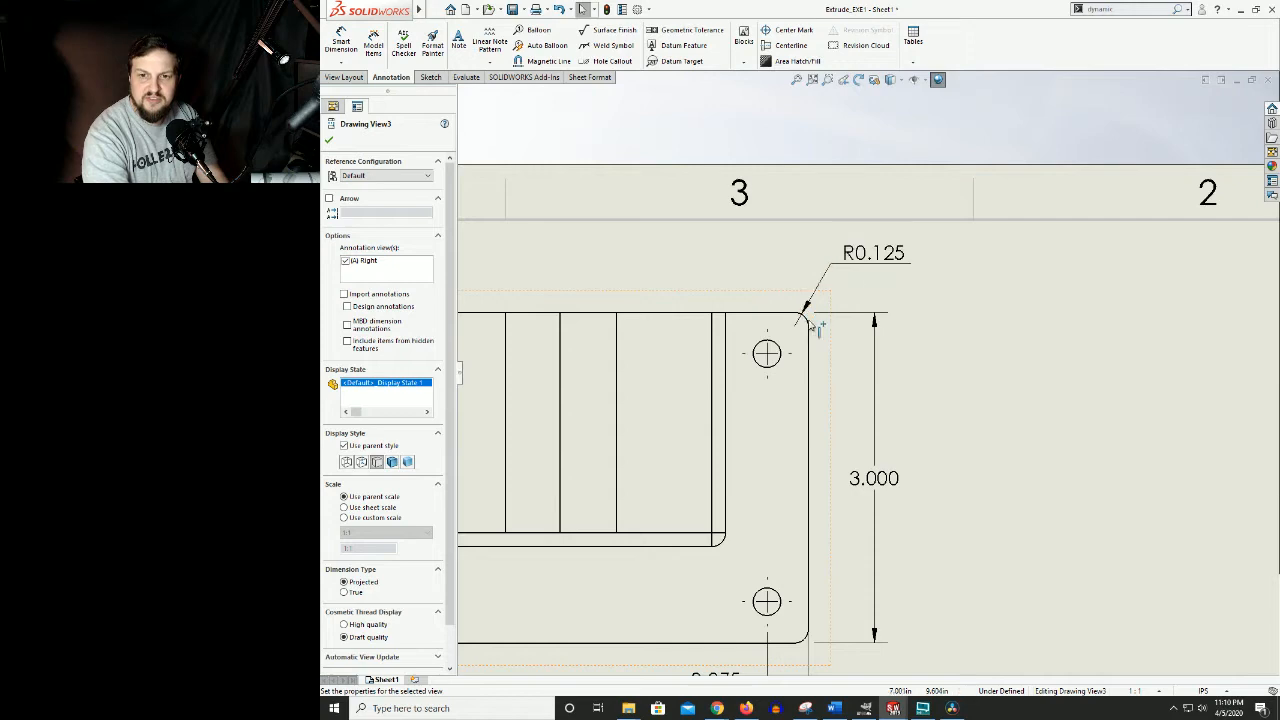
{"action": "scroll", "coordinate": [810, 330], "scroll_direction": "up", "scroll_amount": 2}
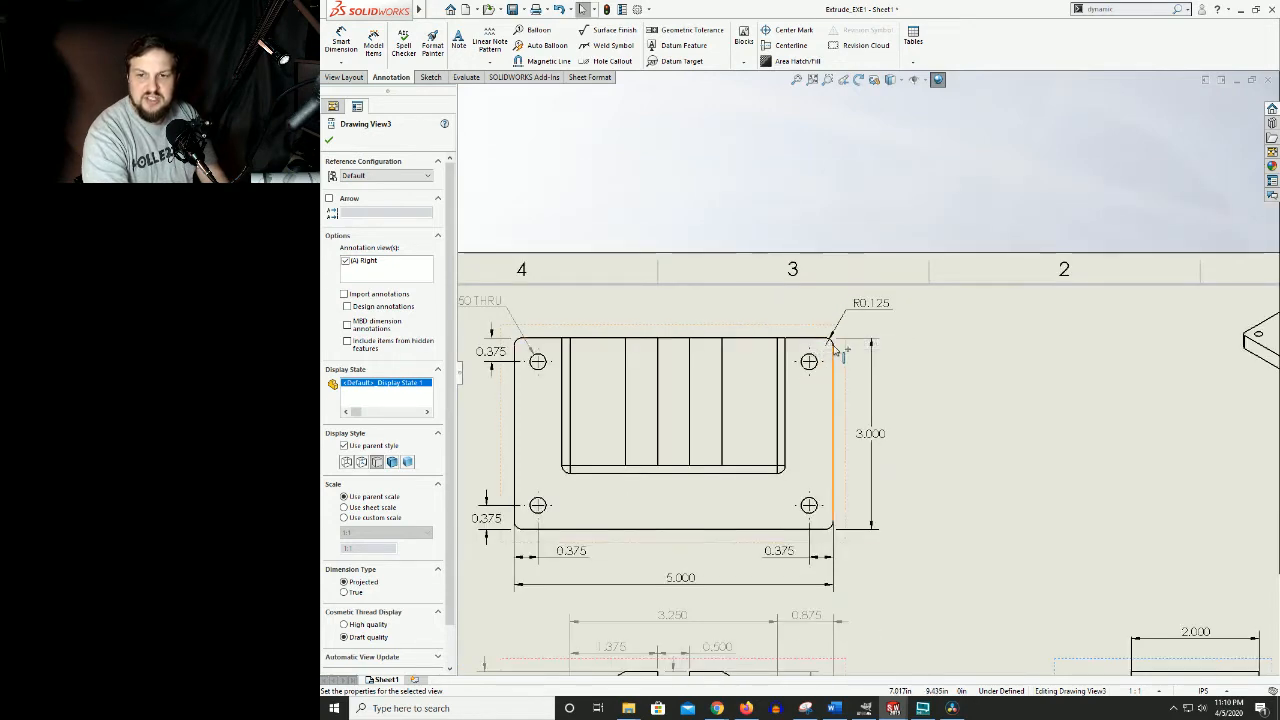
{"action": "scroll", "coordinate": [830, 377], "scroll_direction": "up", "scroll_amount": 2}
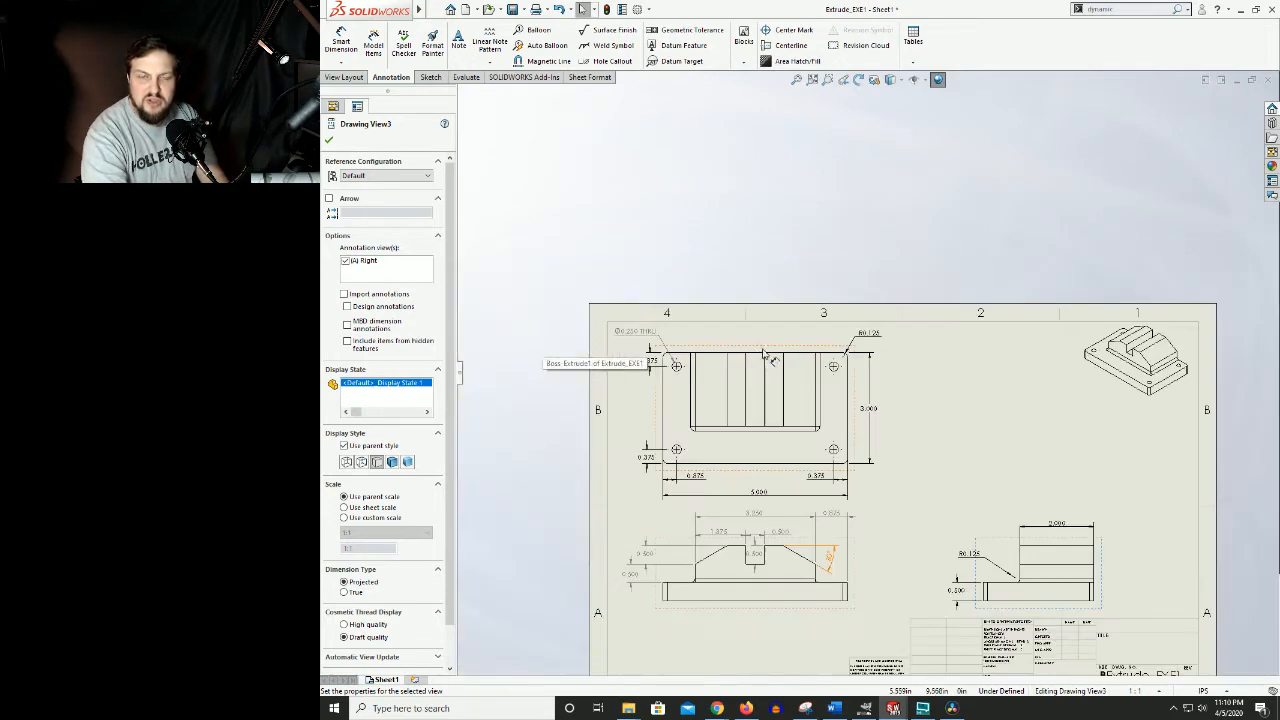
{"action": "scroll", "coordinate": [963, 474], "scroll_direction": "down", "scroll_amount": 3}
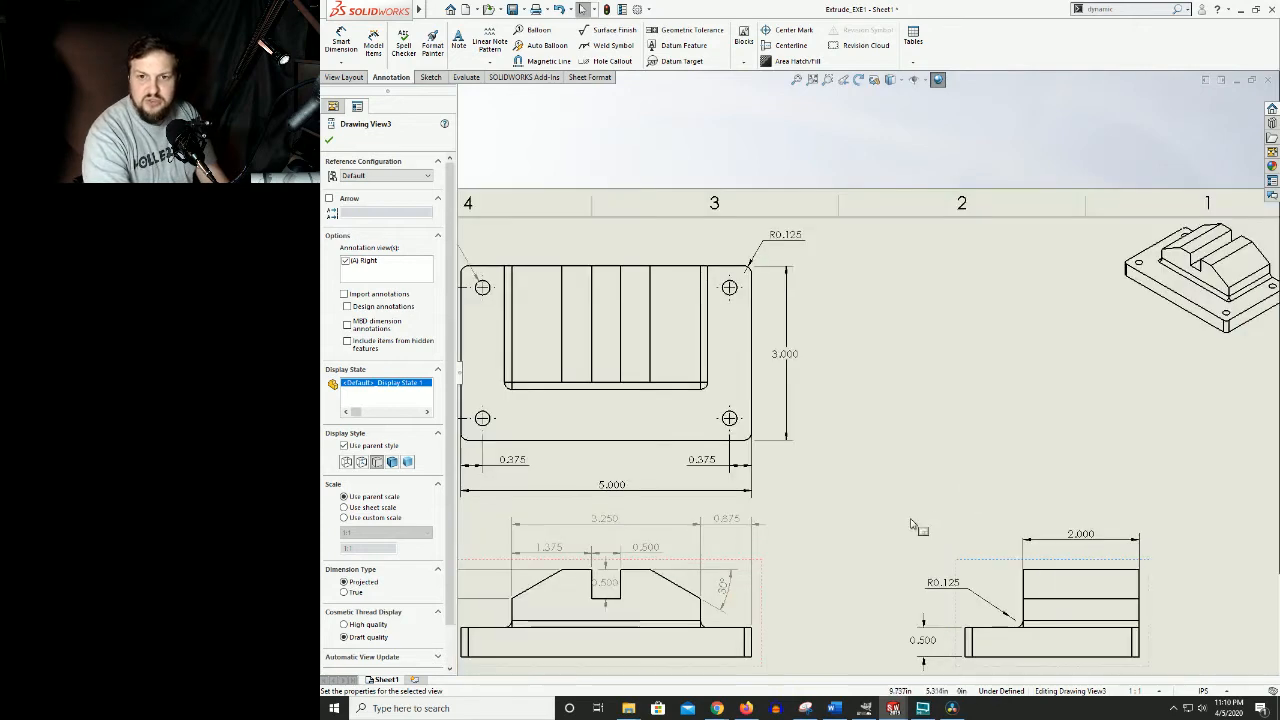
{"action": "middle_click_drag", "start_coordinate": [948, 438], "coordinate": [1028, 429]}
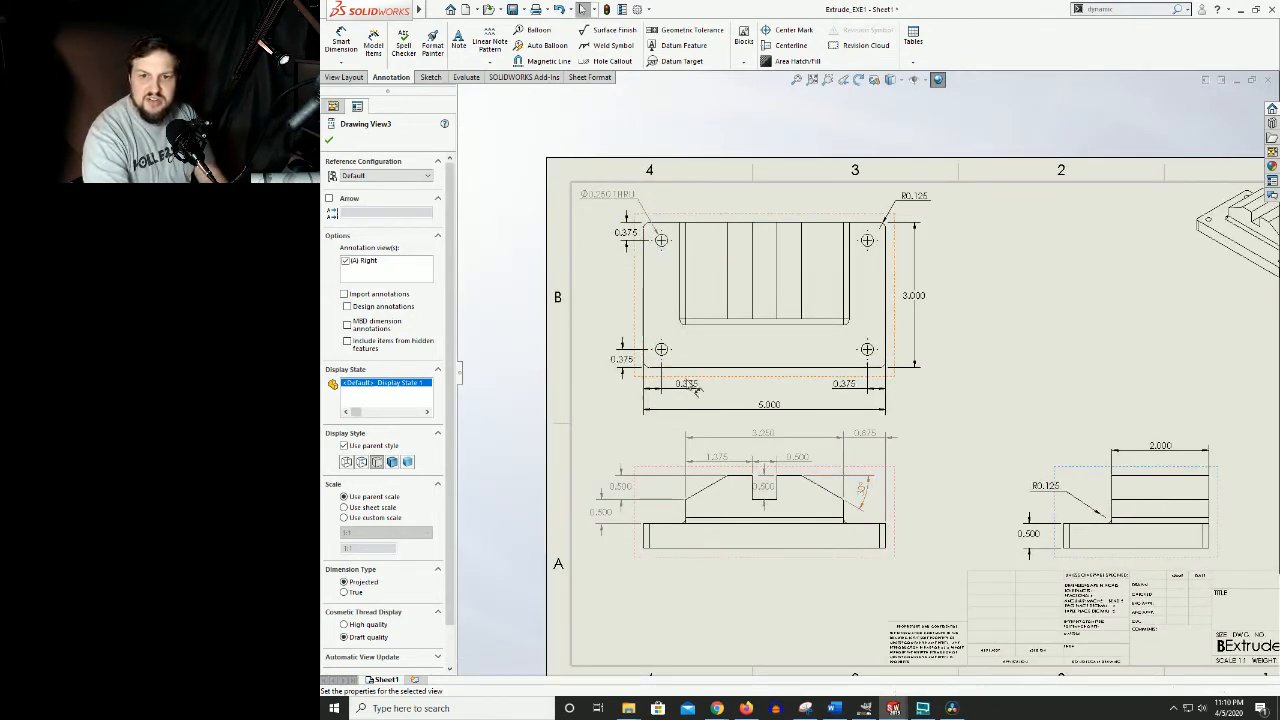
Add TYP. on a second line below the side view's R0.125 fillet dimension and move the dimension closer to the fillet
{"action": "scroll", "coordinate": [1058, 366], "scroll_direction": "down", "scroll_amount": 5}
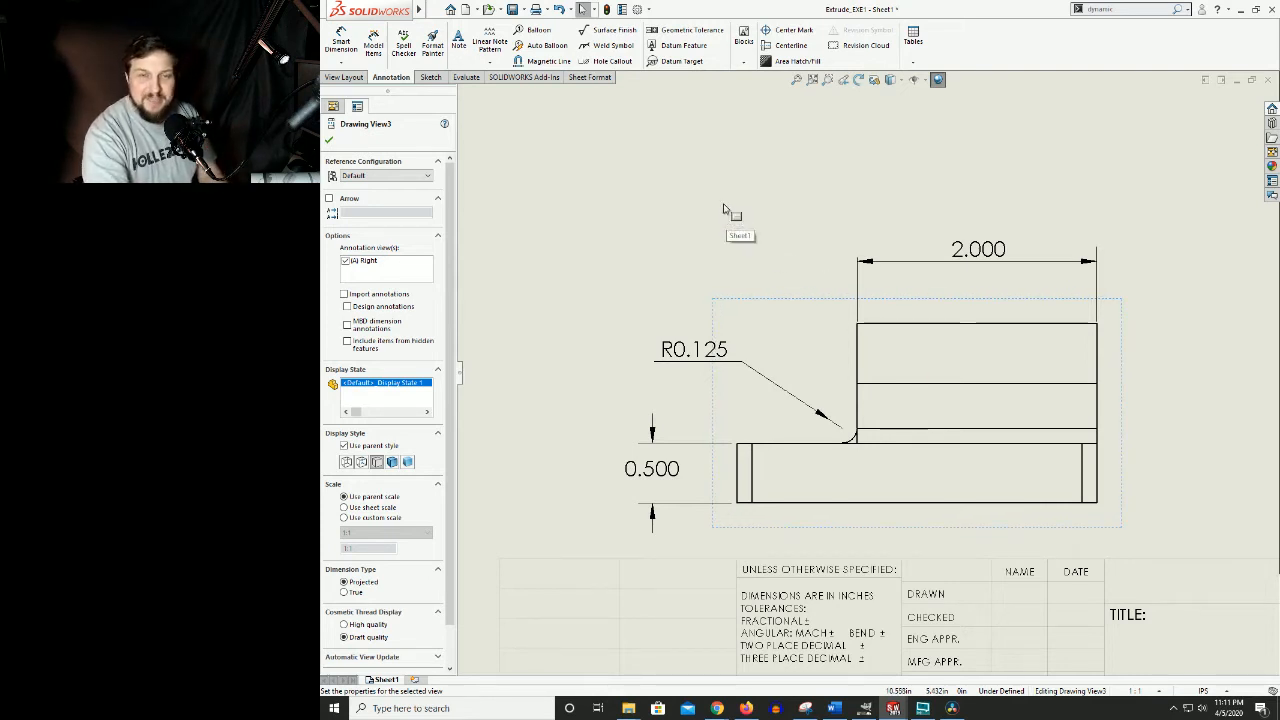
{"action": "left_click", "coordinate": [706, 368]}
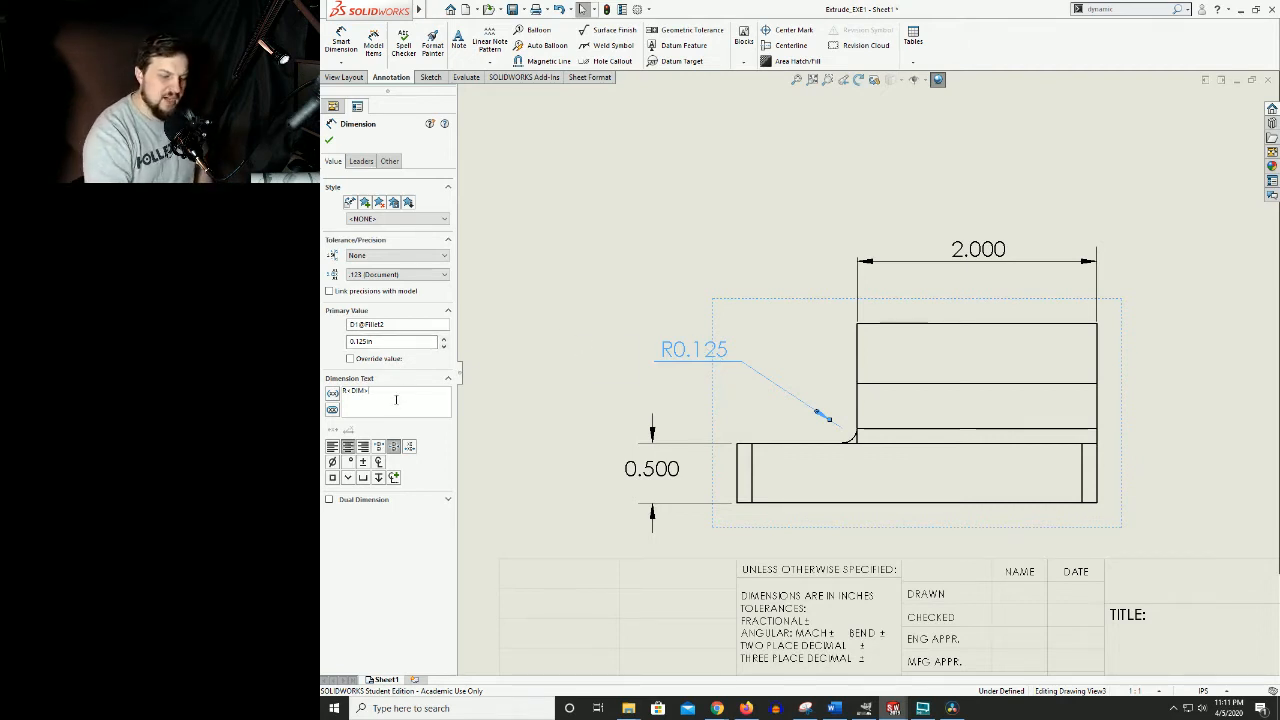
{"action": "key", "text": "Caps_Lock"}
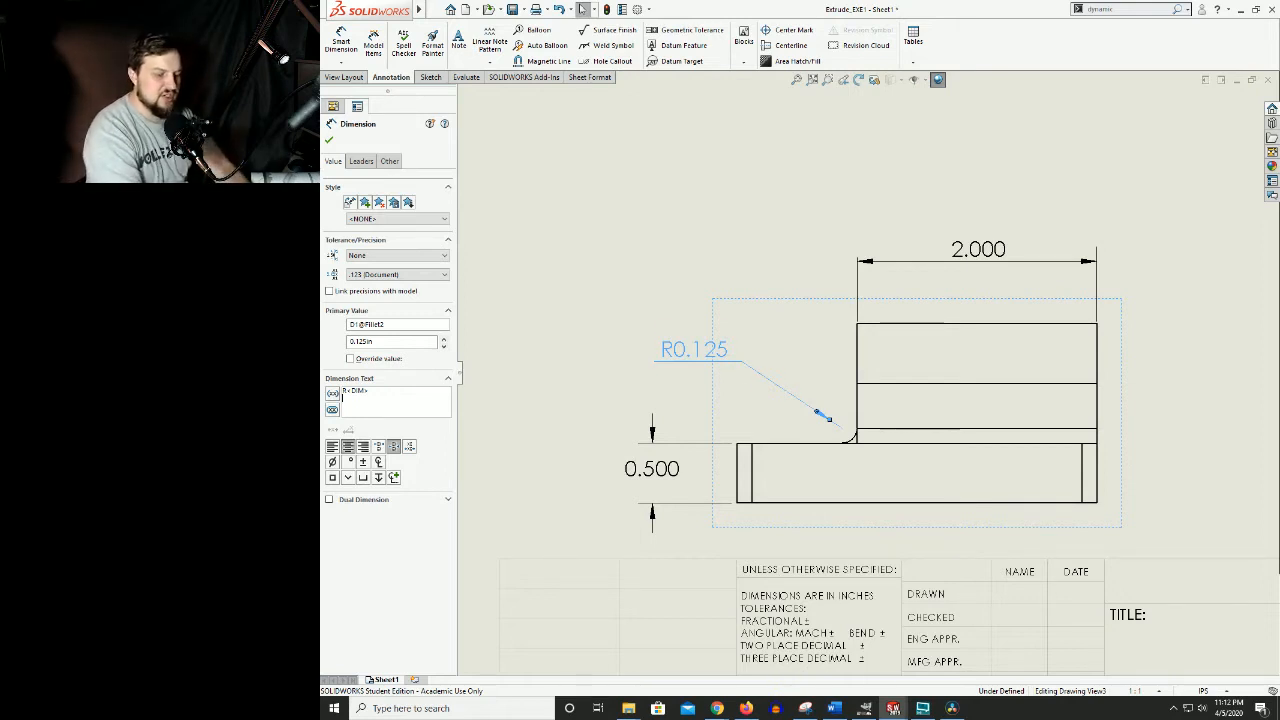
{"action": "type", "text": "TYP."}
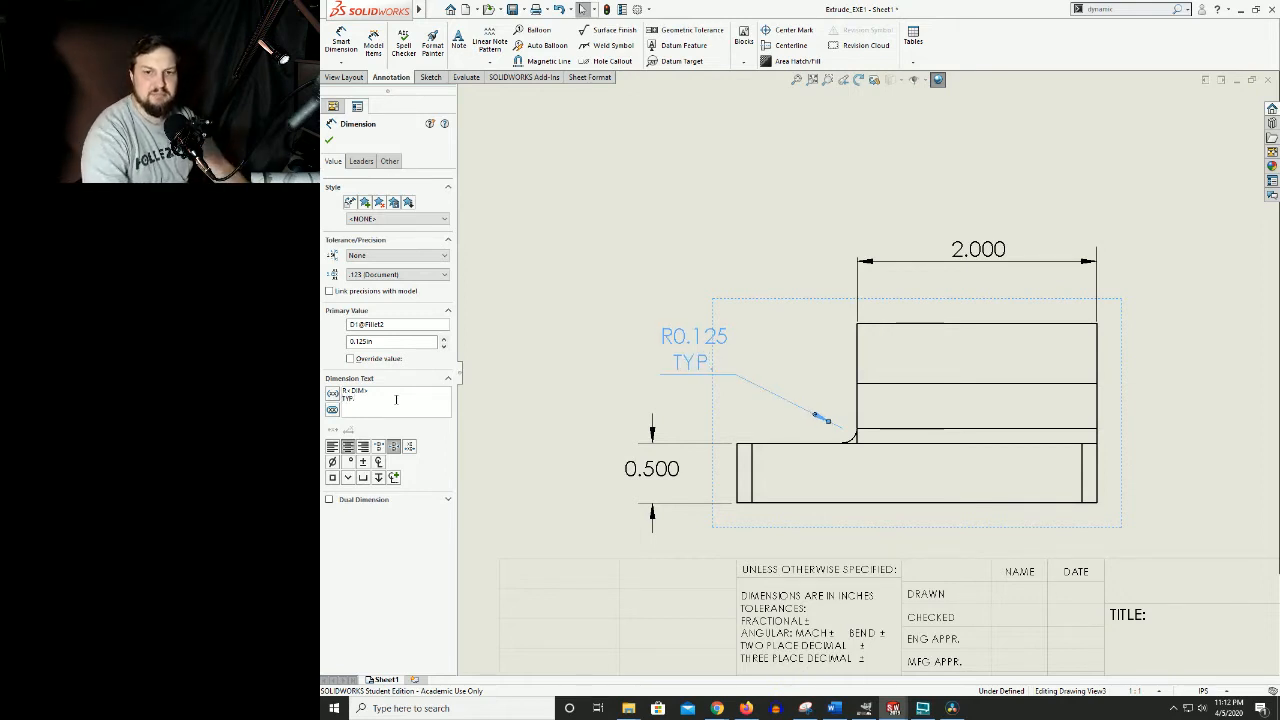
{"action": "left_click", "coordinate": [640, 238]}
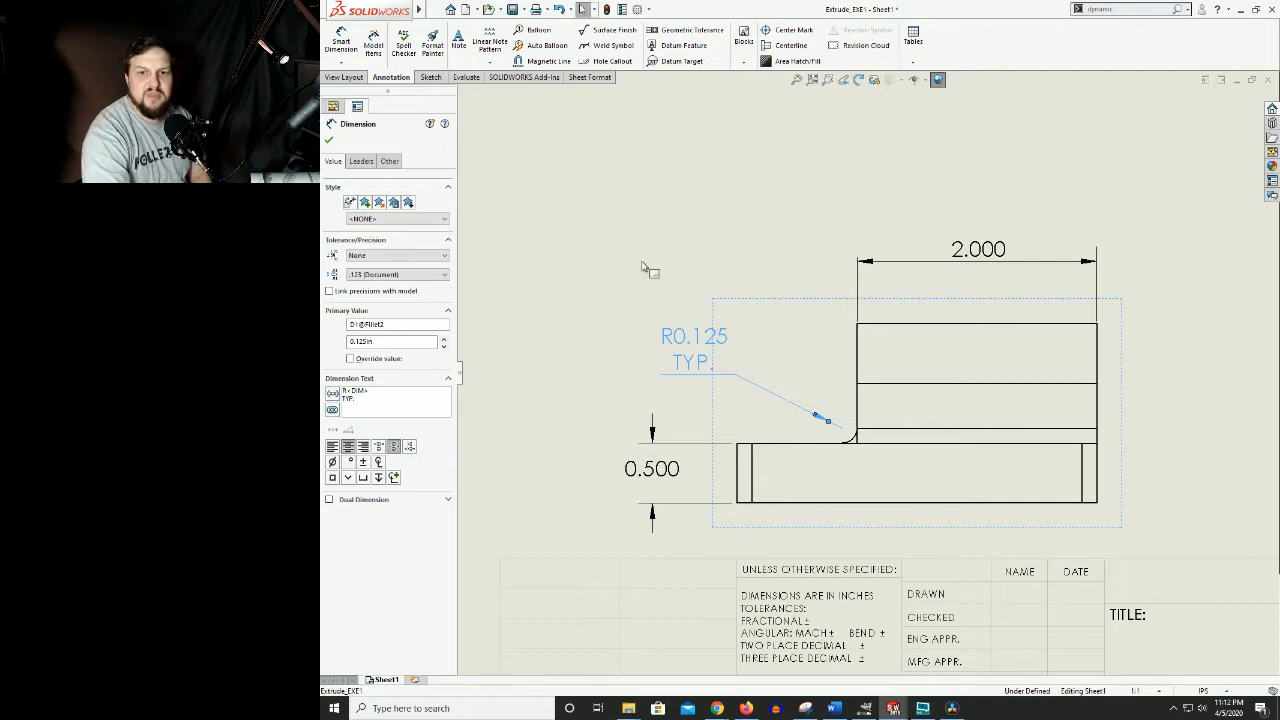
{"action": "left_click_drag", "start_coordinate": [685, 345], "coordinate": [745, 360]}
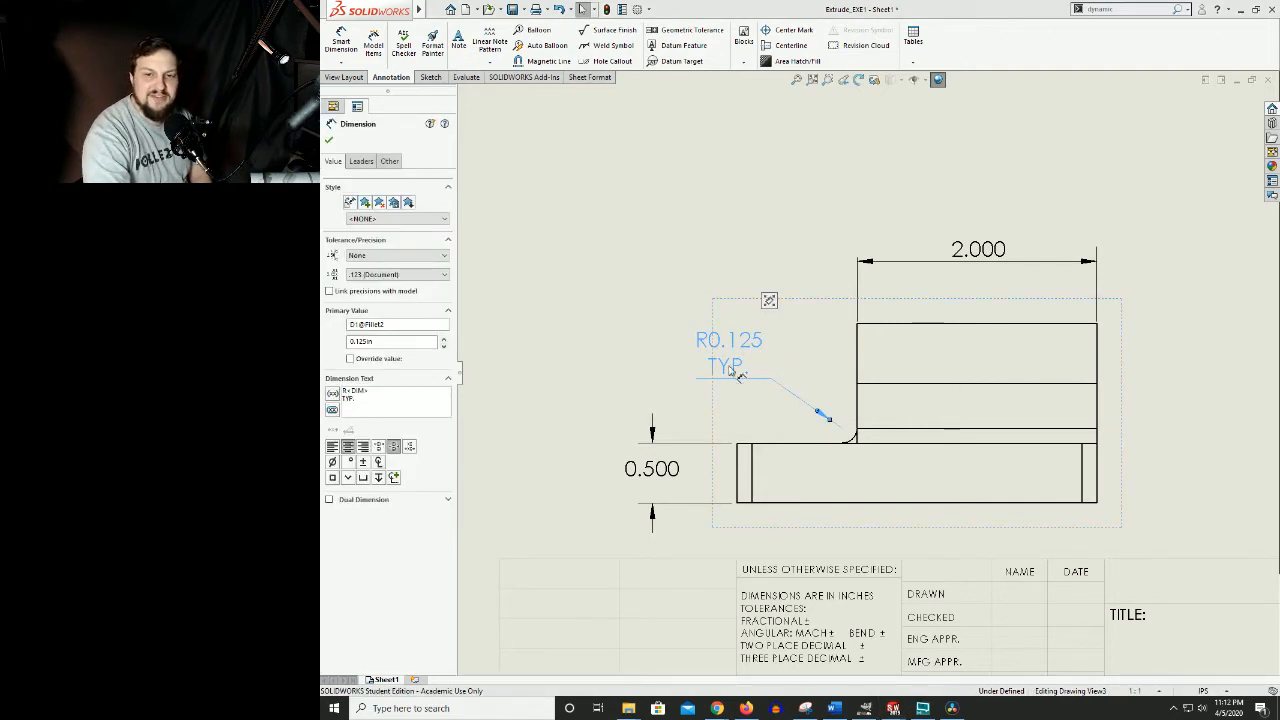
Add TYP. on a second line below the R0.125 corner radius dimension in the top view
{"action": "scroll", "coordinate": [808, 374], "scroll_direction": "up", "scroll_amount": 3}
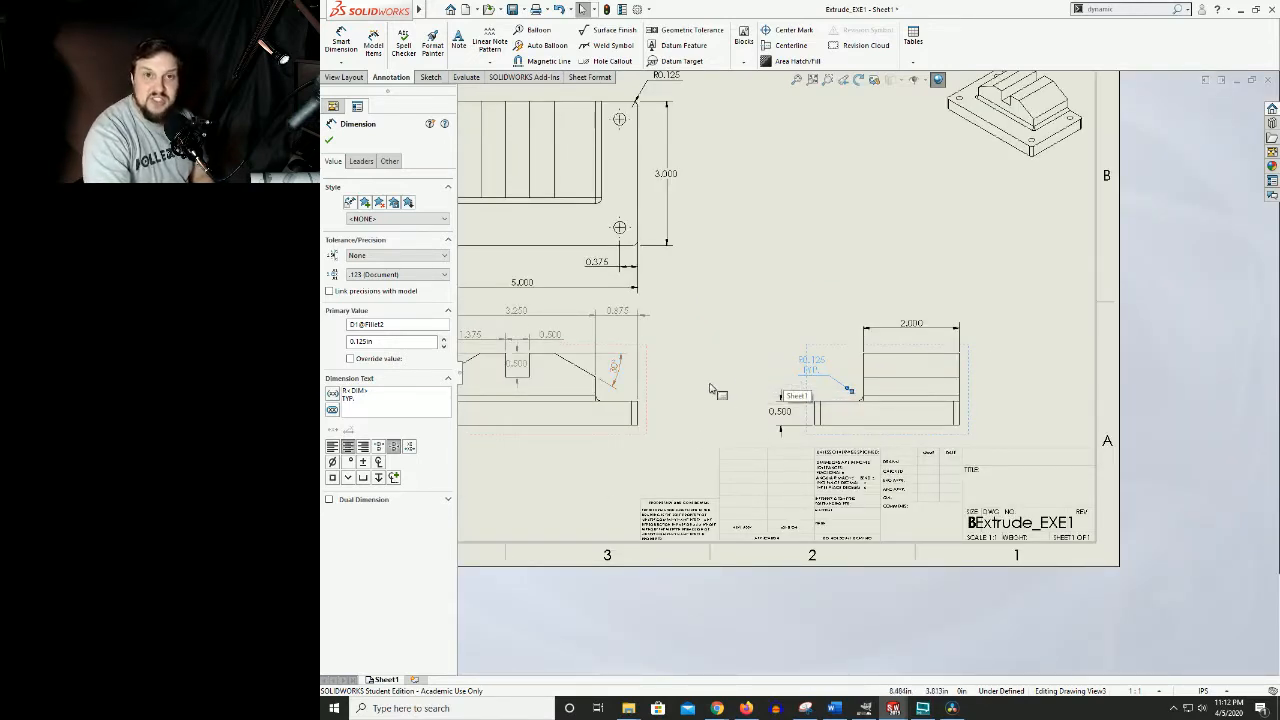
{"action": "middle_click_drag", "start_coordinate": [710, 389], "coordinate": [794, 379], "text": "ctrl"}
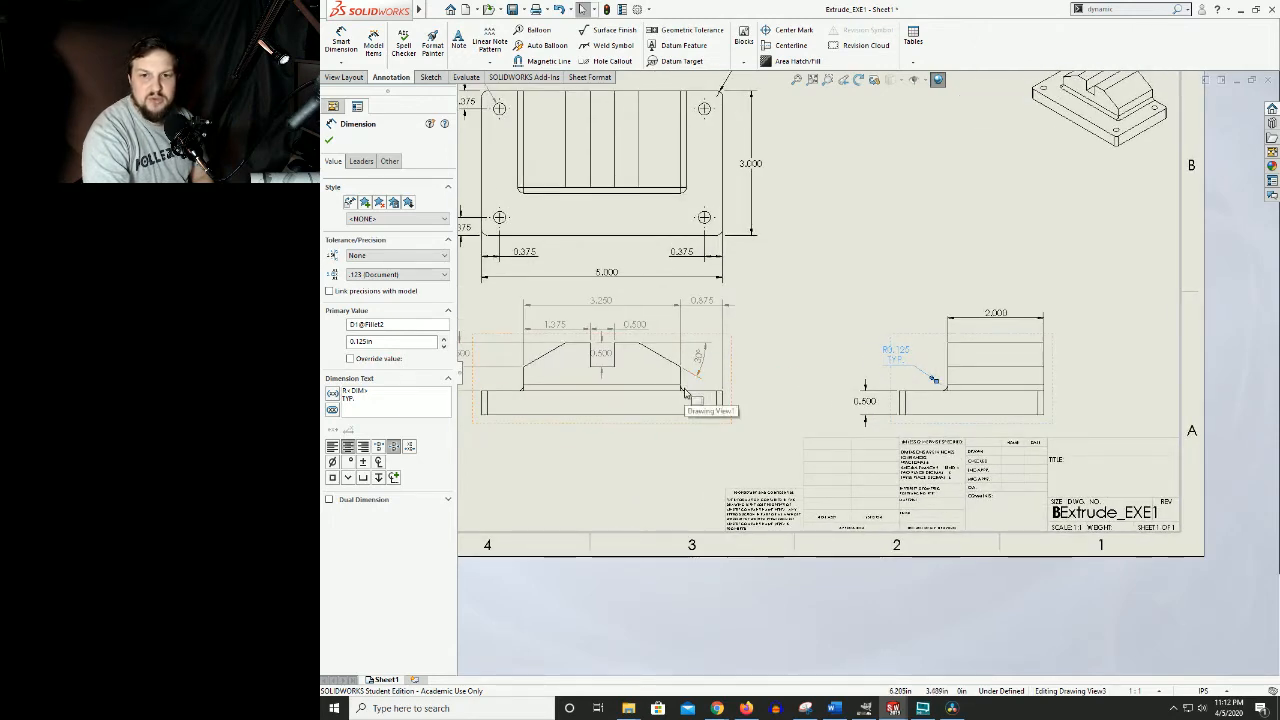
{"action": "middle_click_drag", "start_coordinate": [570, 224], "coordinate": [648, 264]}
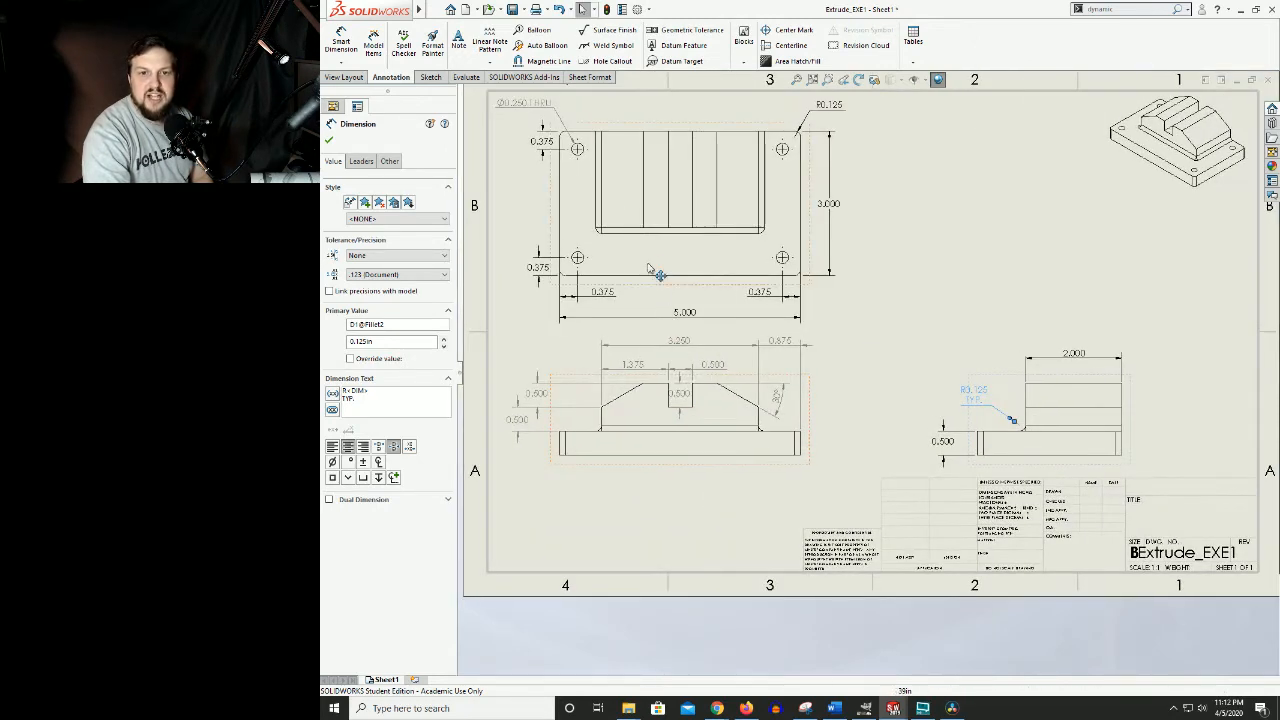
{"action": "scroll", "coordinate": [790, 140], "scroll_direction": "down", "scroll_amount": 5}
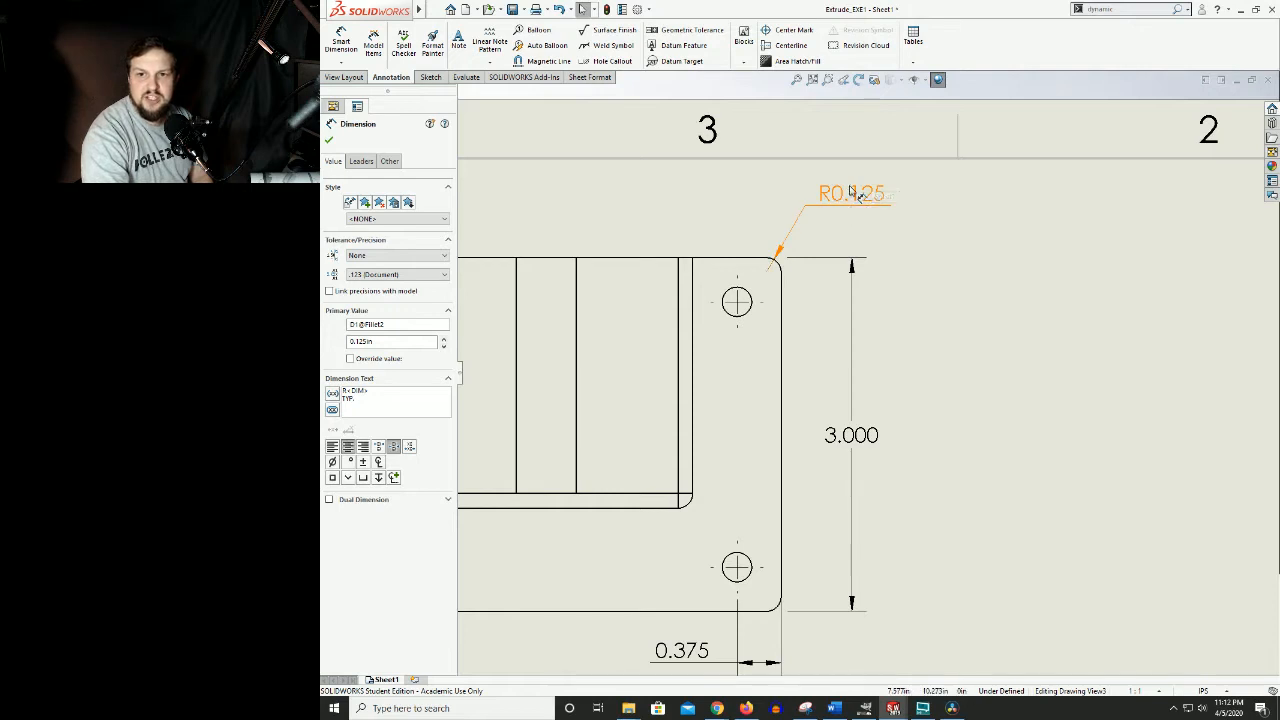
{"action": "left_click", "coordinate": [852, 192]}
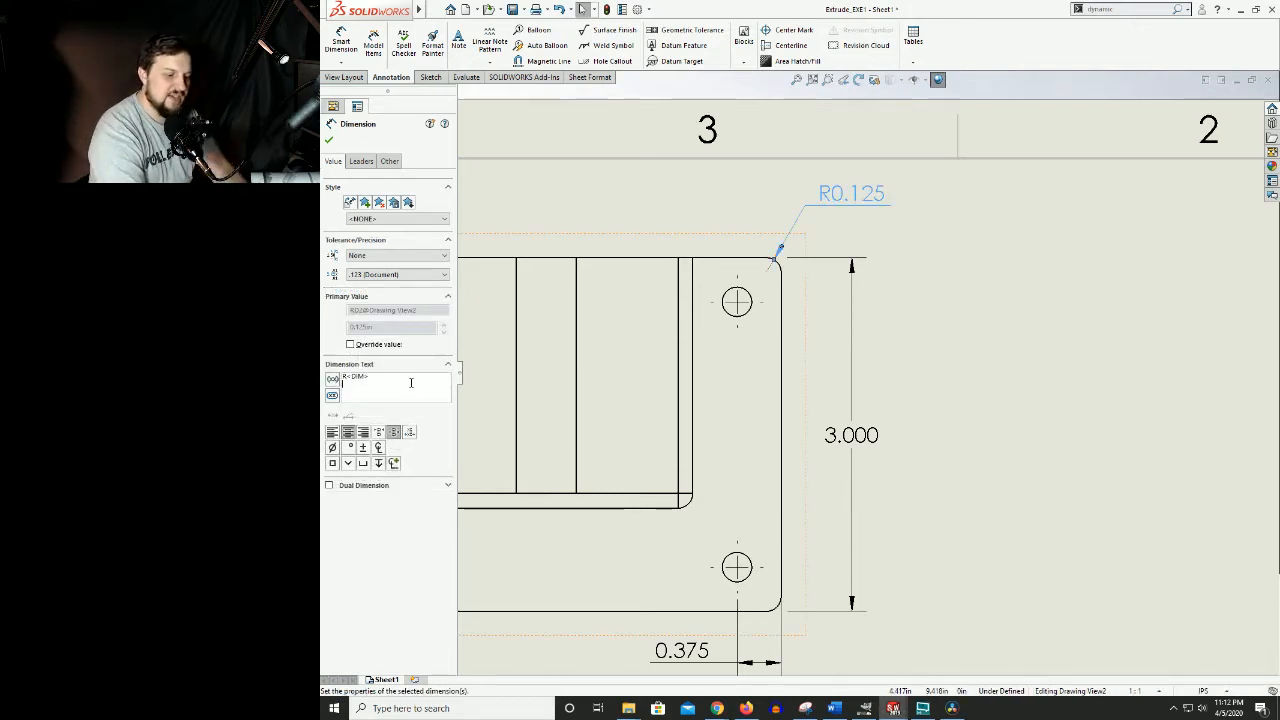
{"action": "key", "text": "Return"}
{"action": "type", "text": "TYP."}
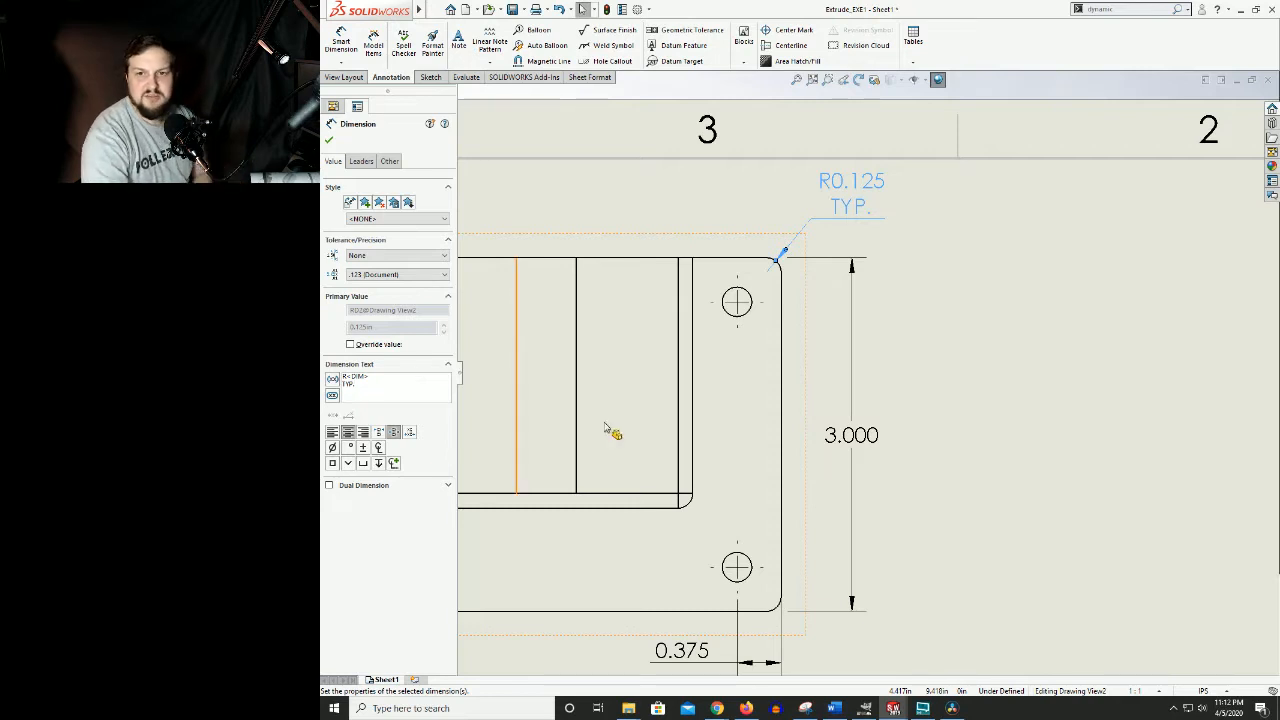
{"action": "left_click", "coordinate": [995, 380]}
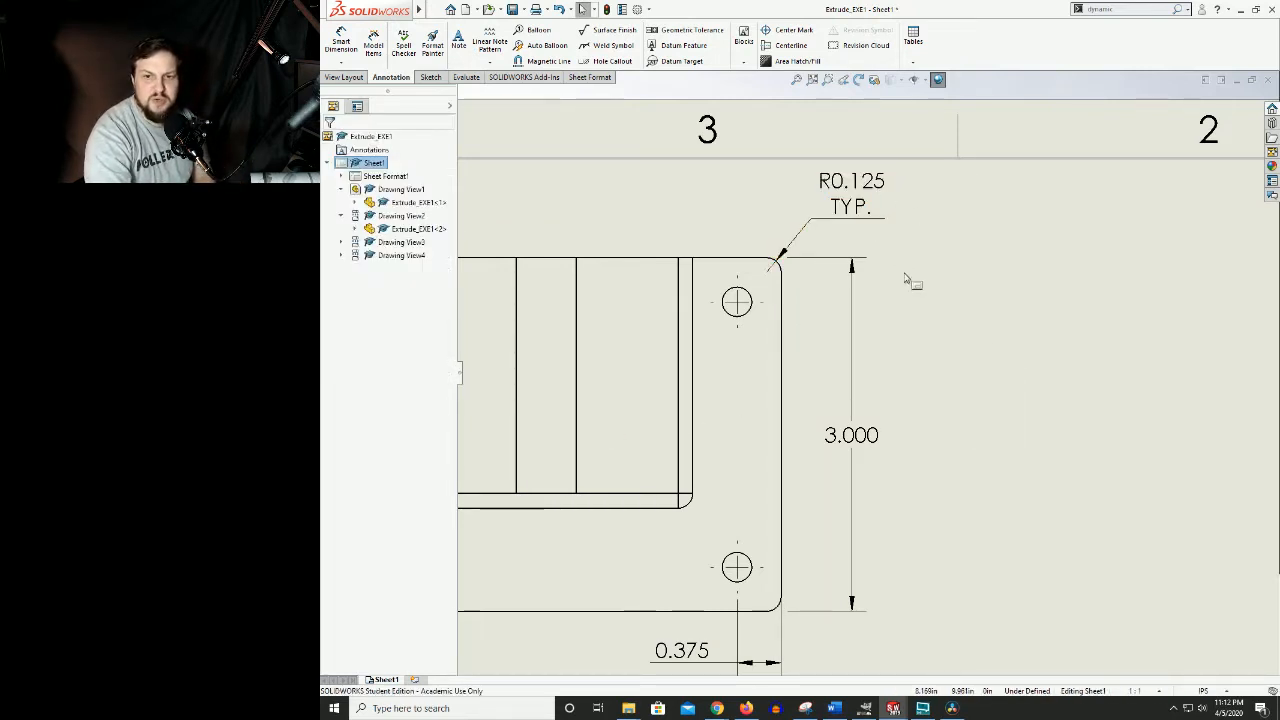
Add TYP. on a second line below all four 0.375 hole location dimensions in the top view
{"action": "scroll", "coordinate": [935, 350], "scroll_direction": "up", "scroll_amount": 3}
{"action": "scroll", "coordinate": [935, 333], "scroll_direction": "down", "scroll_amount": 1}
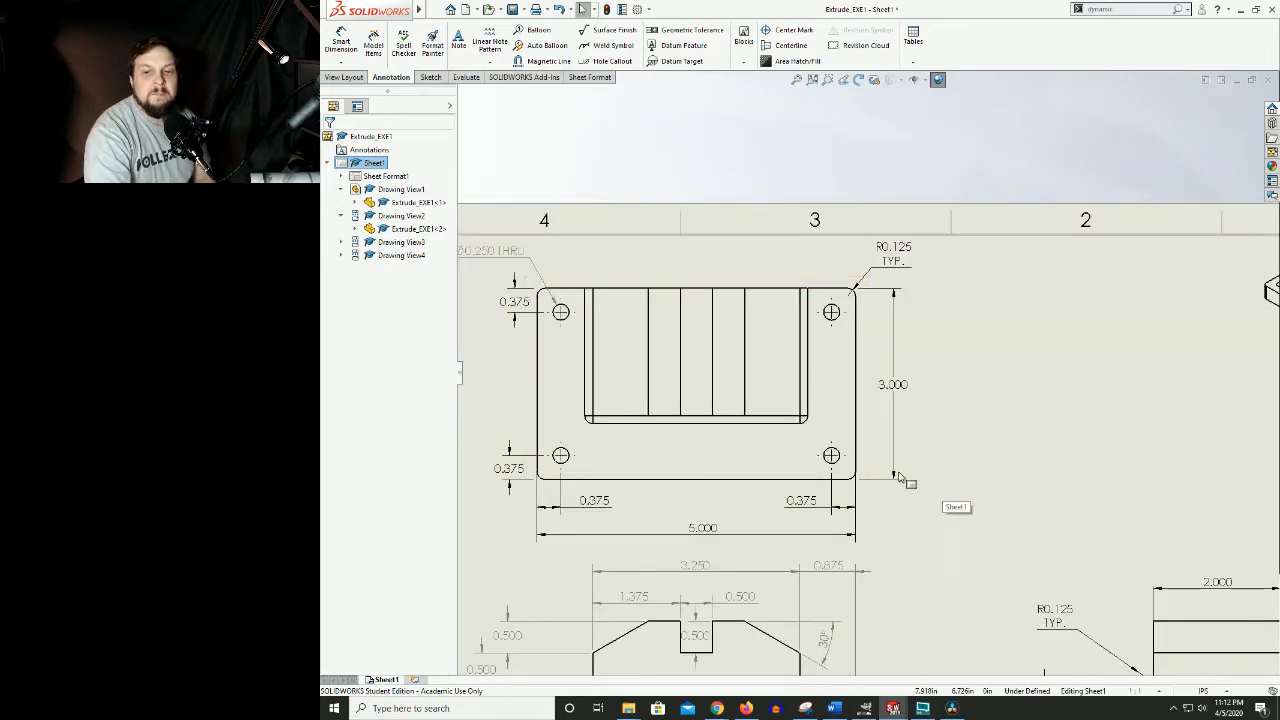
{"action": "scroll", "coordinate": [540, 372], "scroll_direction": "up", "scroll_amount": 3}
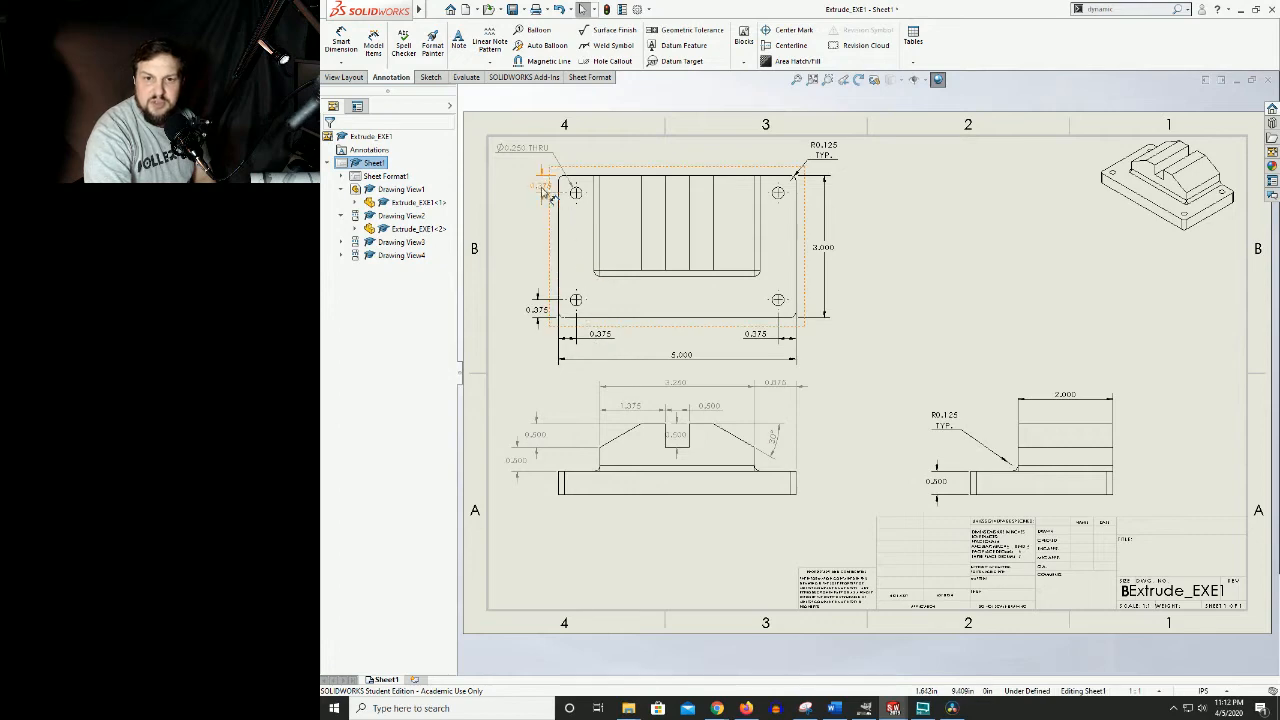
{"action": "scroll", "coordinate": [590, 225], "scroll_direction": "down", "scroll_amount": 2}
{"action": "scroll", "coordinate": [665, 255], "scroll_direction": "down", "scroll_amount": 3}
{"action": "scroll", "coordinate": [729, 283], "scroll_direction": "up", "scroll_amount": 1}
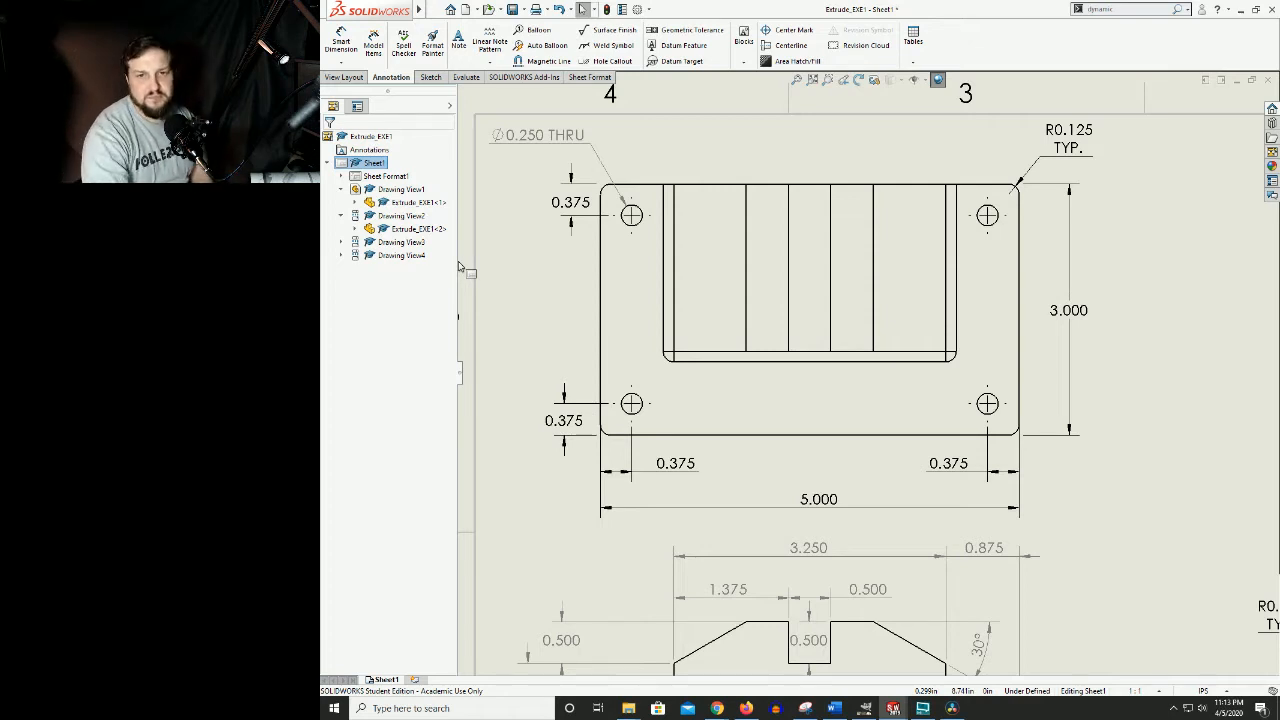
{"action": "left_click", "coordinate": [570, 202]}
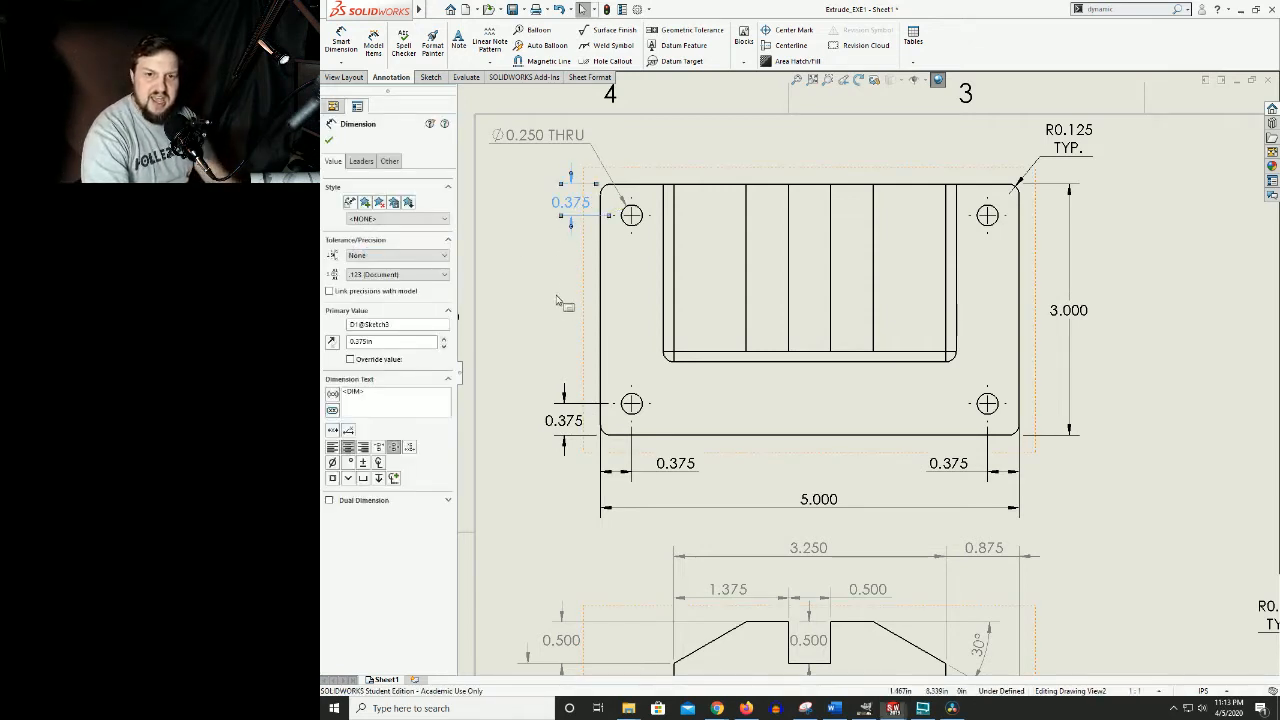
{"action": "left_click", "coordinate": [563, 420], "text": "ctrl"}
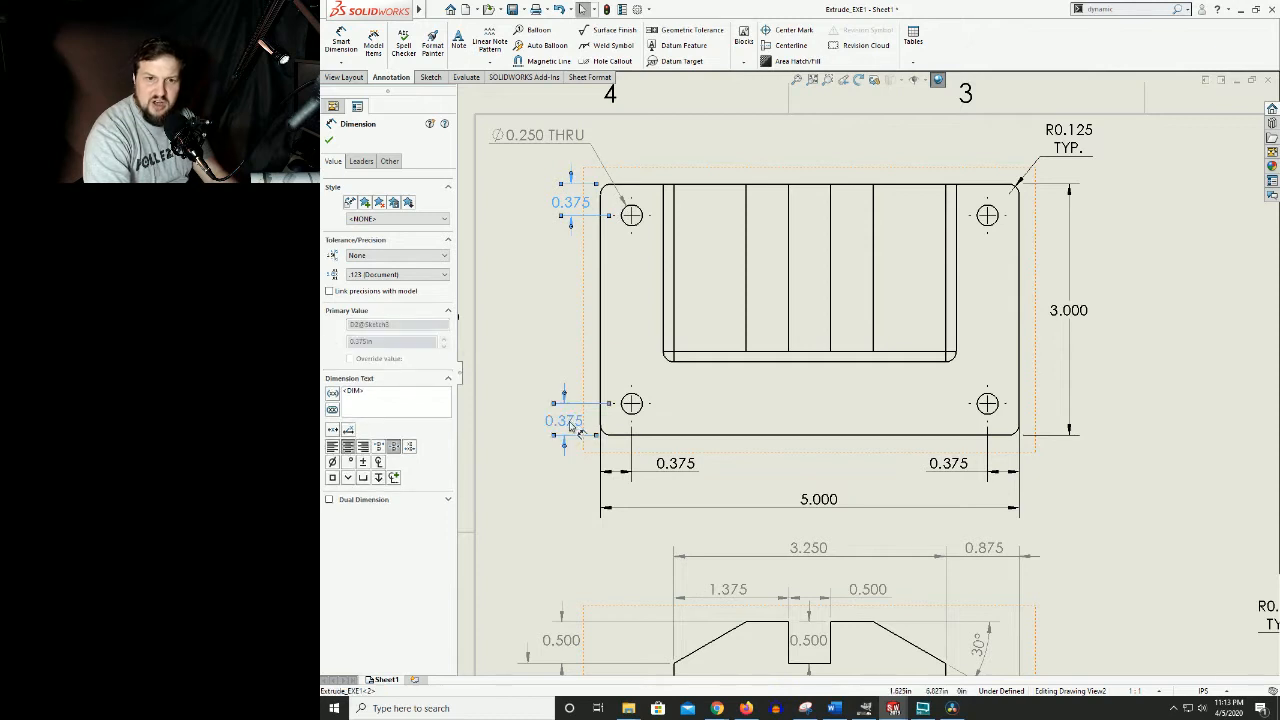
{"action": "left_click", "coordinate": [675, 463], "text": "ctrl"}
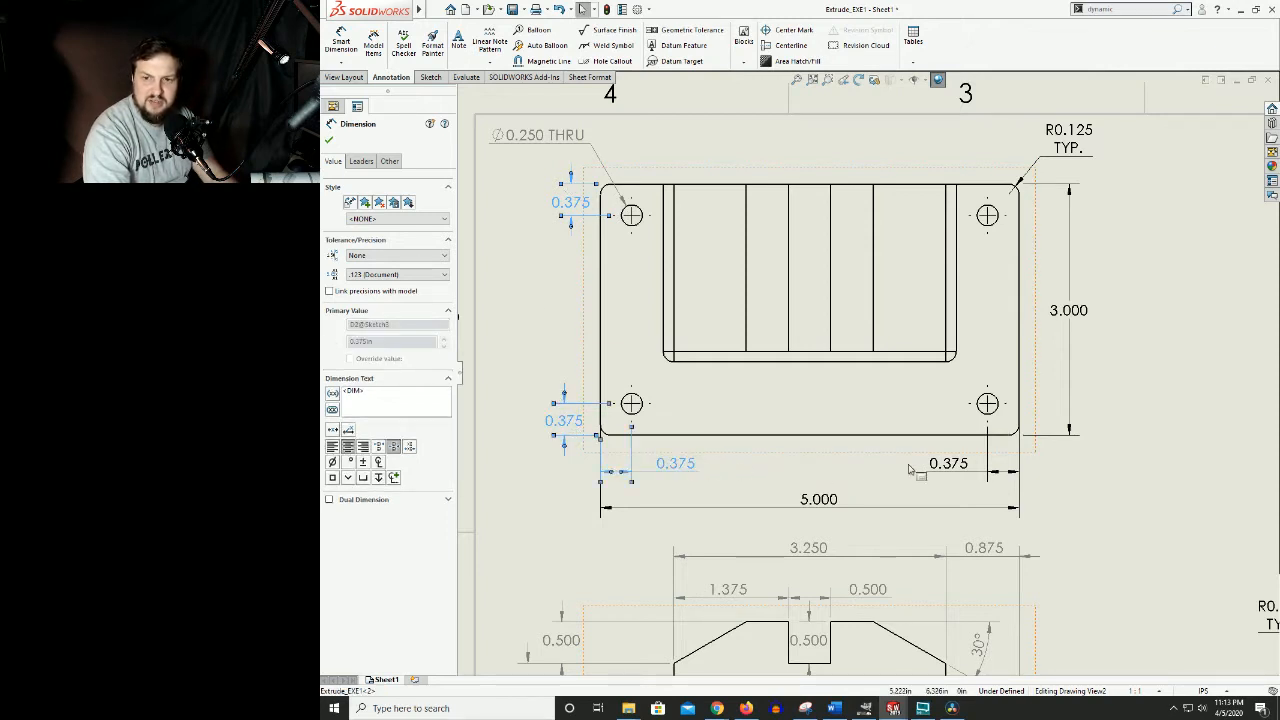
{"action": "left_click", "coordinate": [955, 466], "text": "ctrl"}
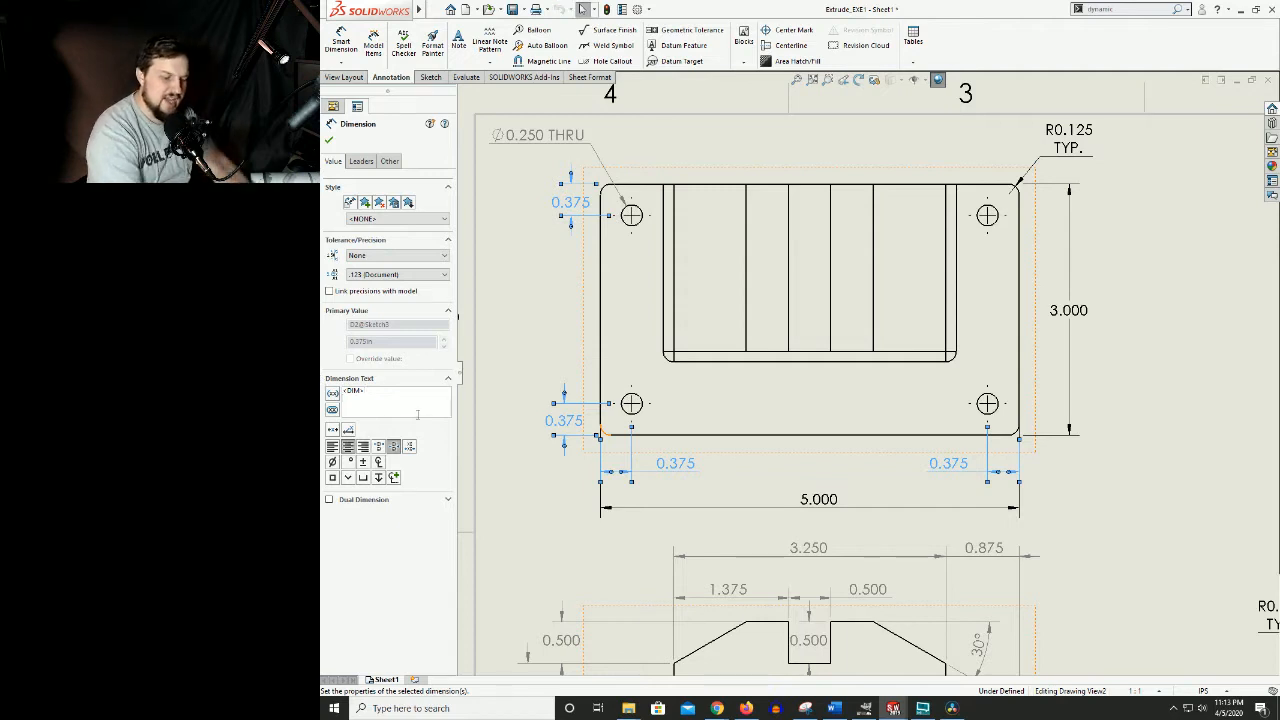
{"action": "left_click", "coordinate": [418, 414]}
{"action": "key", "text": "Return"}
{"action": "type", "text": "TYP."}
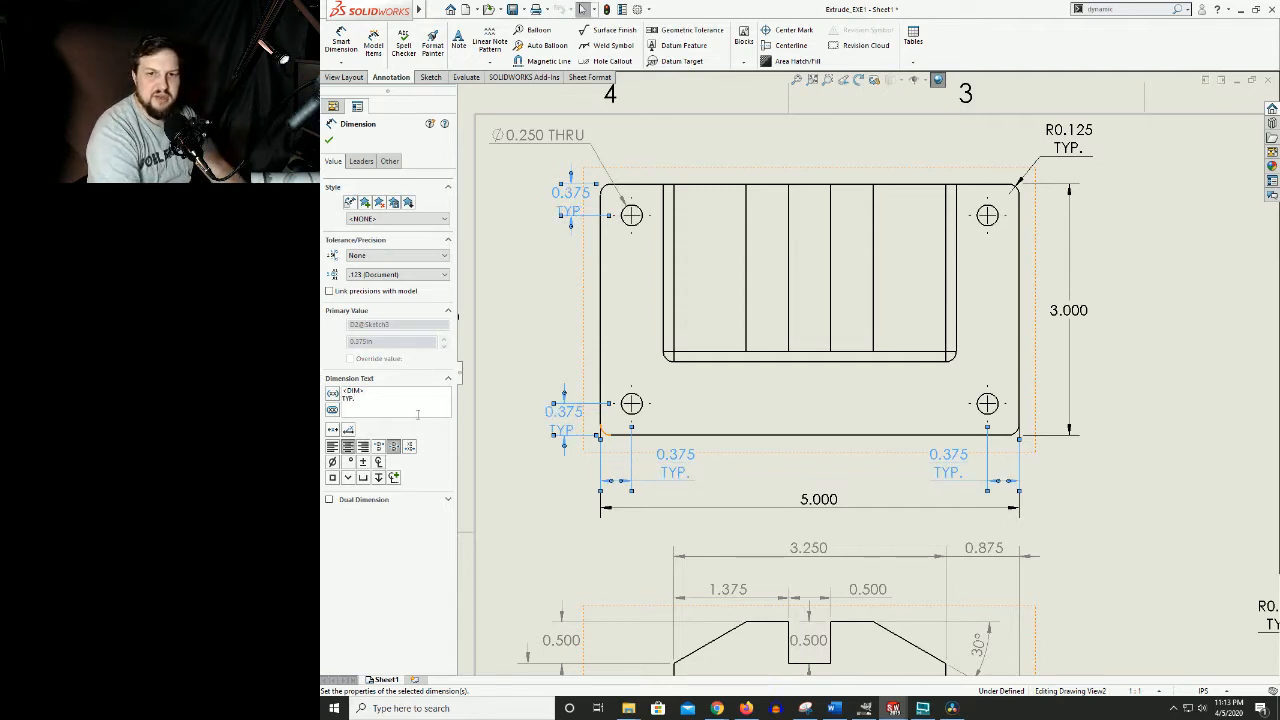
{"action": "left_click", "coordinate": [1142, 476]}
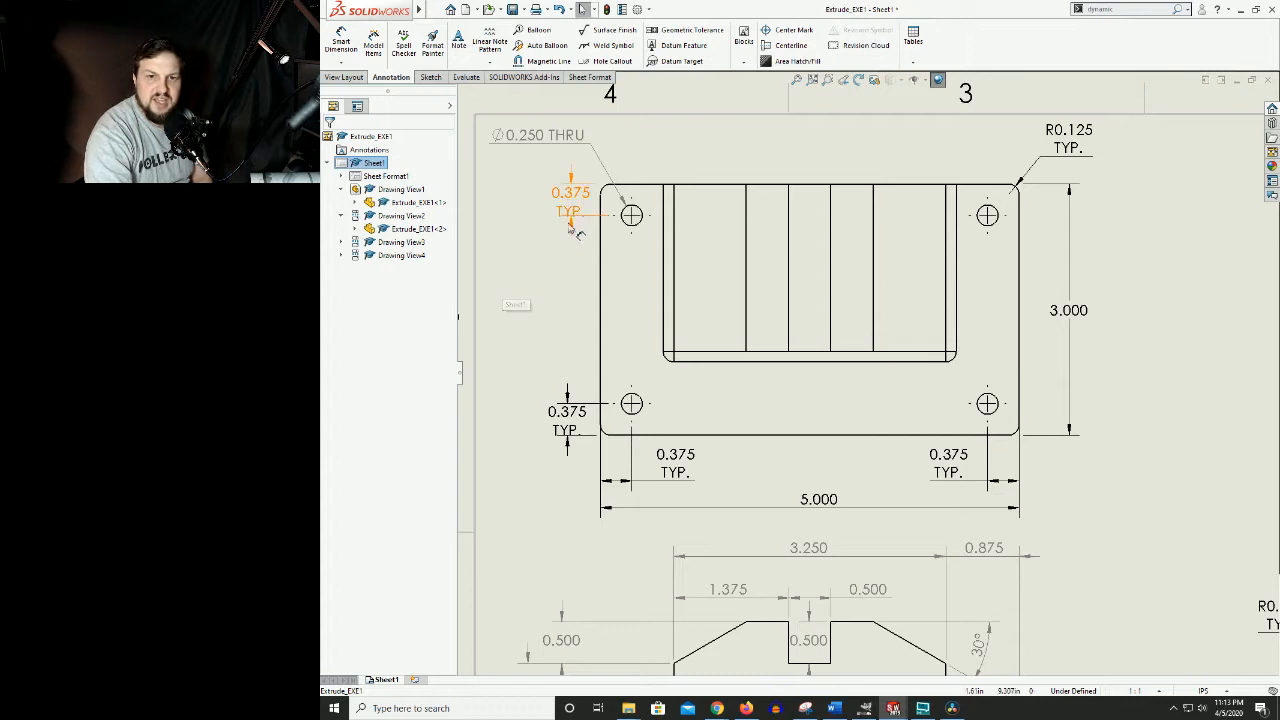
Move the text of the top view's two vertical 0.375 TYP. dimensions clear of their arrows, into the space between the two holes
{"action": "left_click_drag", "start_coordinate": [562, 425], "coordinate": [560, 381]}
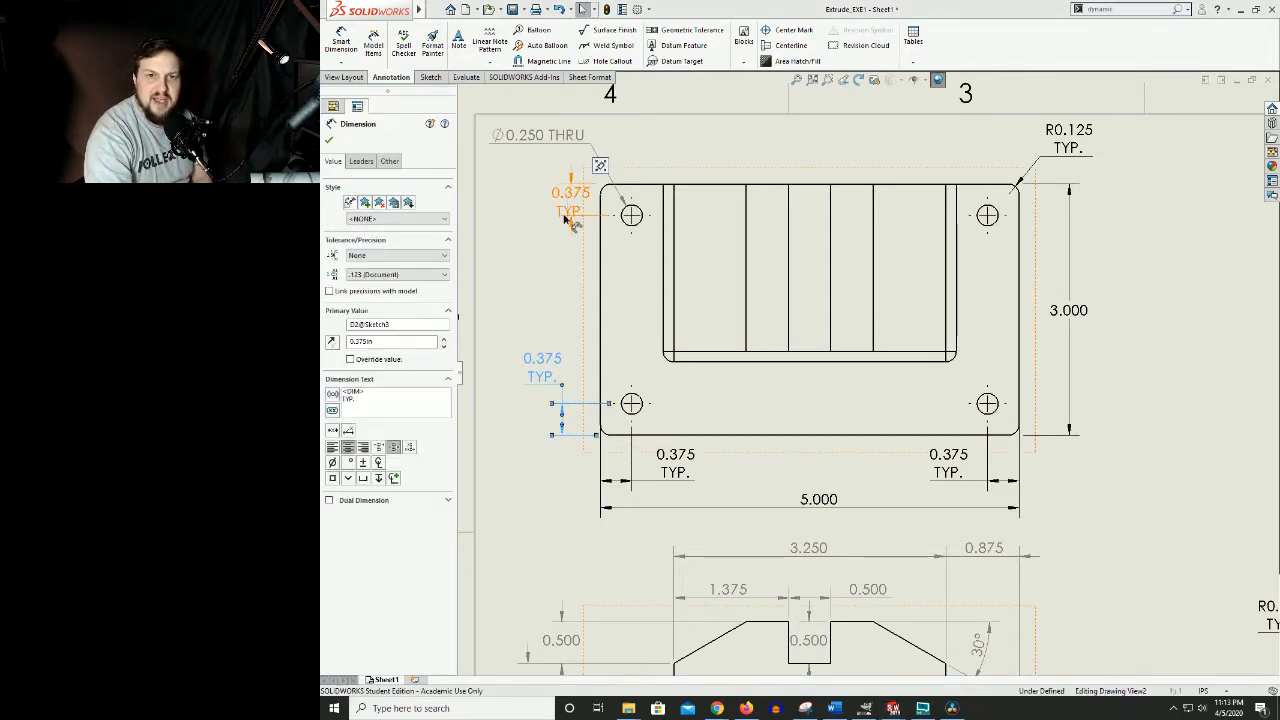
{"action": "left_click_drag", "start_coordinate": [570, 197], "coordinate": [552, 241]}
{"action": "left_click", "coordinate": [588, 248]}
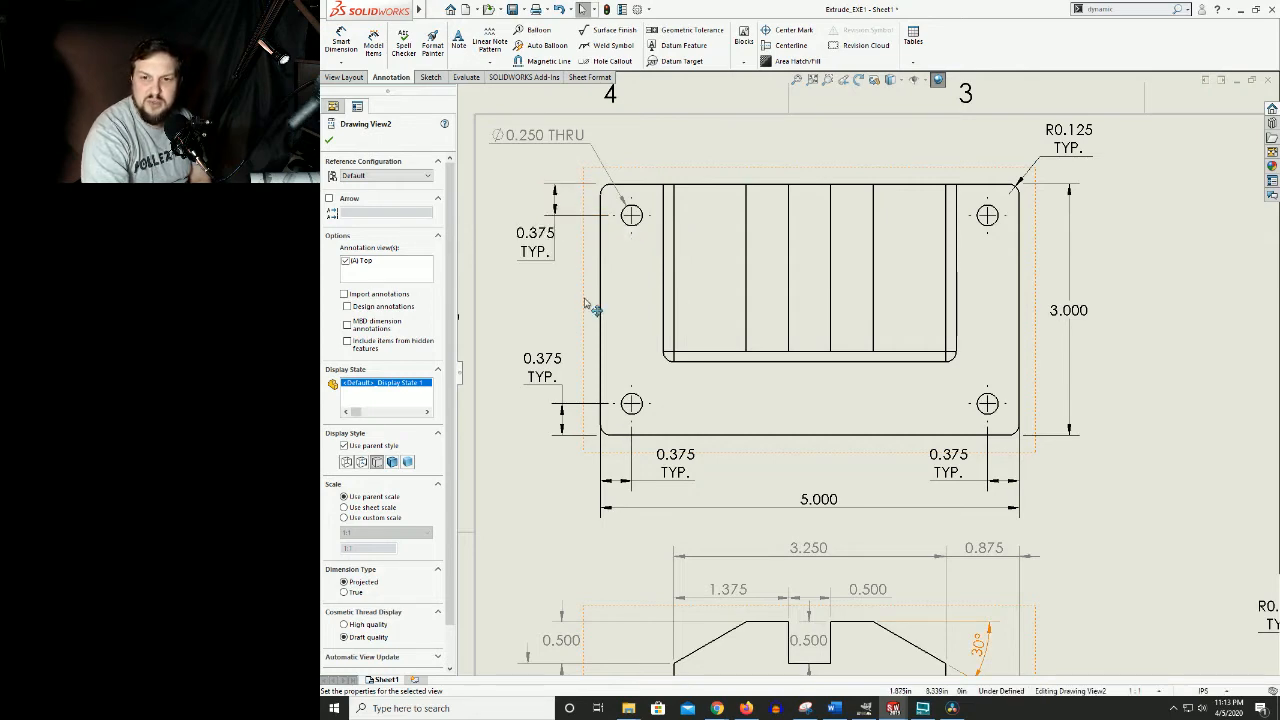
Review the dimension layout of all views on the full sheet and deselect the top view
{"action": "scroll", "coordinate": [930, 405], "scroll_direction": "up", "scroll_amount": 5}
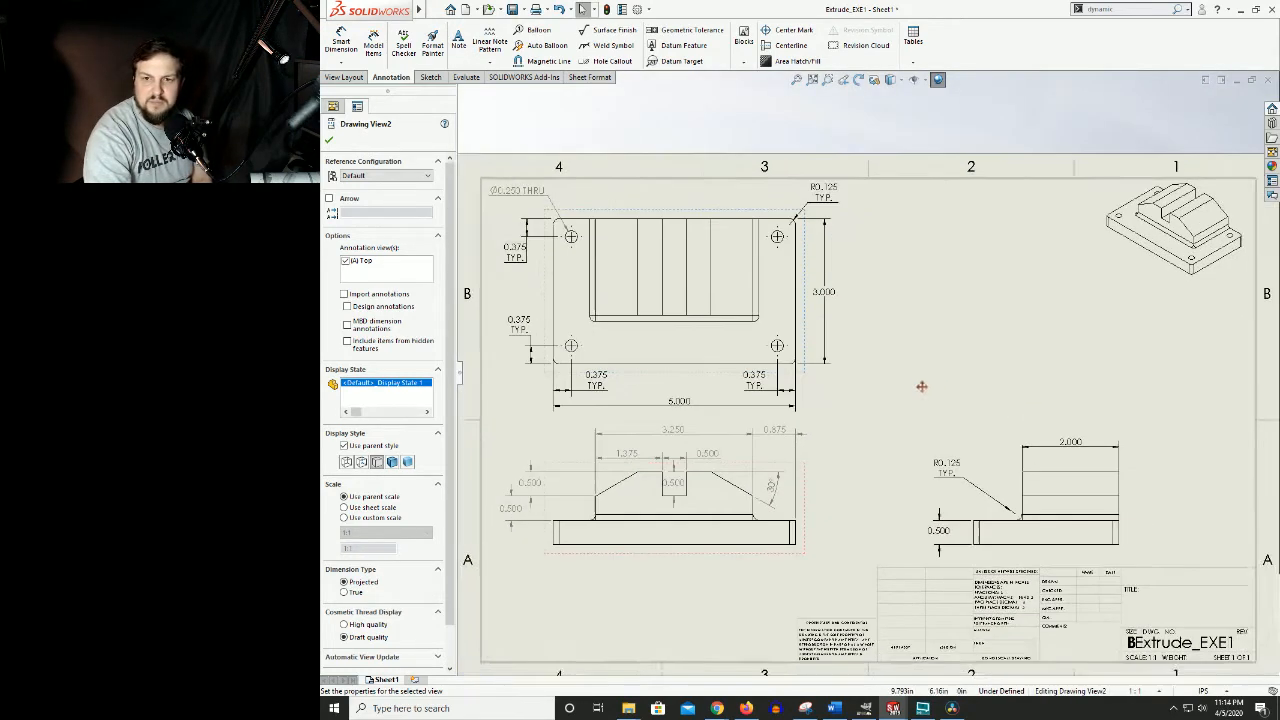
{"action": "scroll", "coordinate": [901, 344], "scroll_direction": "up", "scroll_amount": 4}
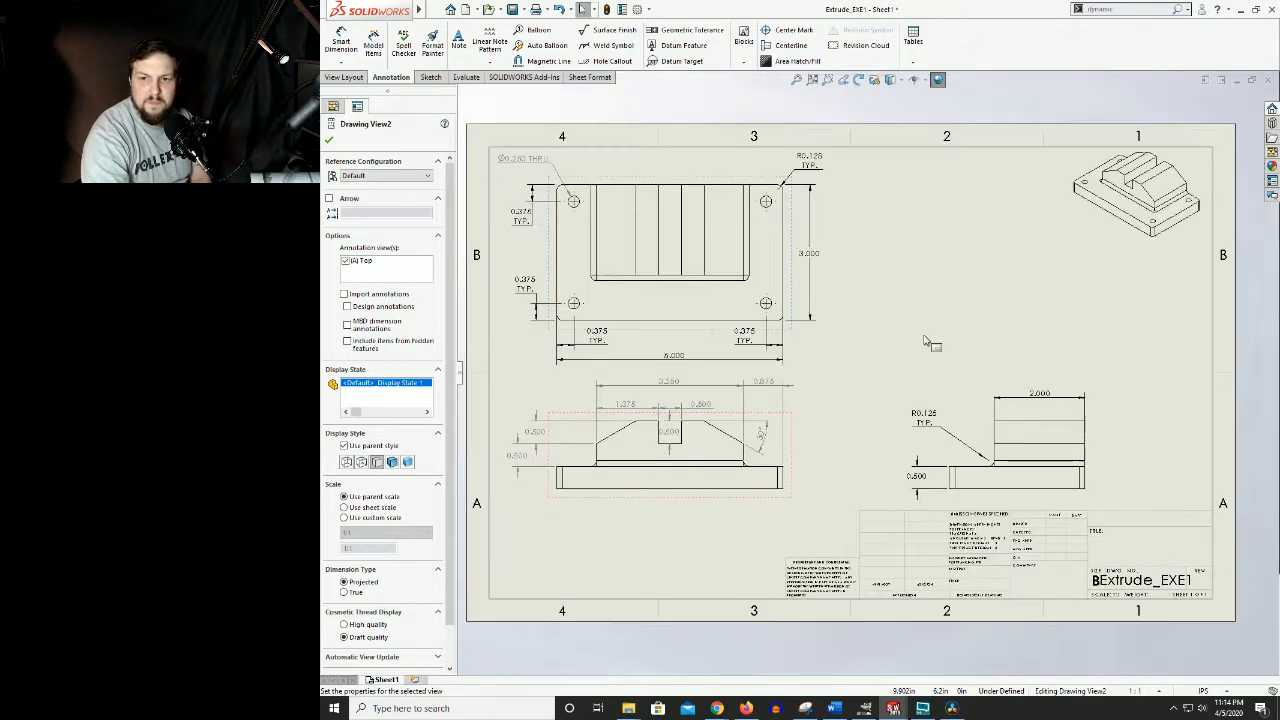
{"action": "scroll", "coordinate": [886, 330], "scroll_direction": "down", "scroll_amount": 1}
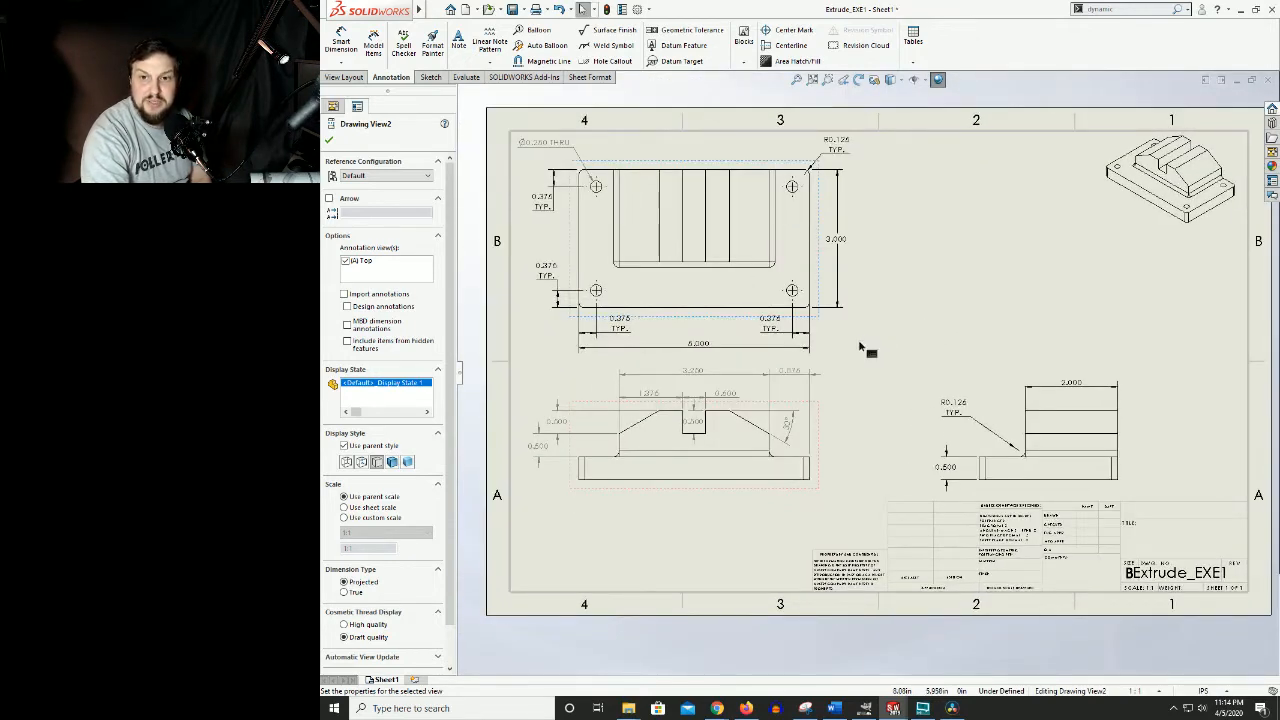
{"action": "left_click", "coordinate": [898, 334]}
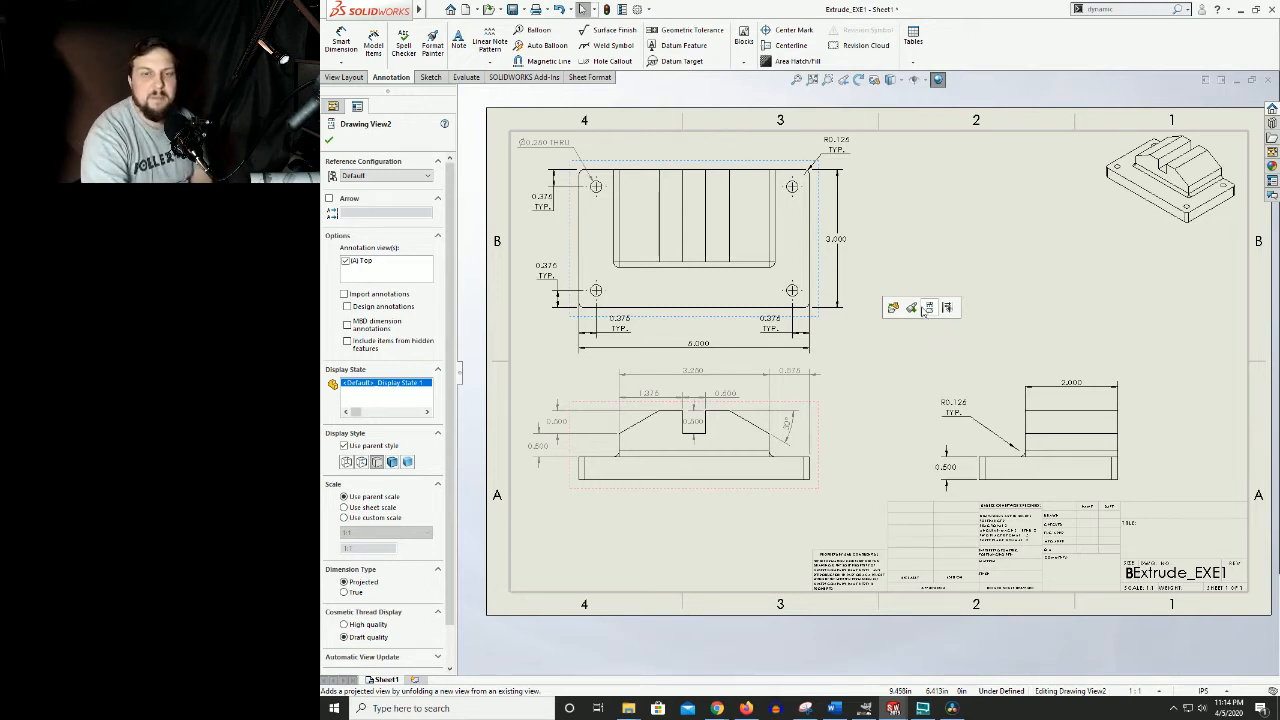
{"action": "left_click", "coordinate": [926, 311]}
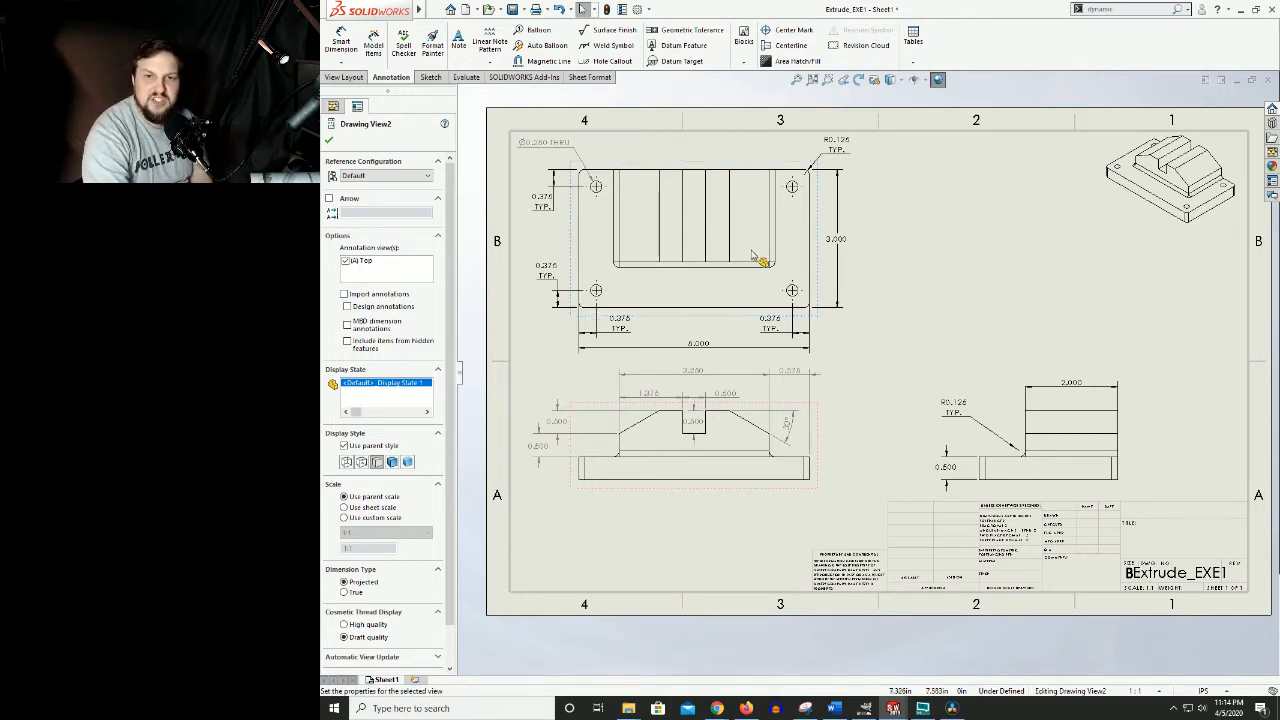
{"action": "left_click", "coordinate": [984, 280]}
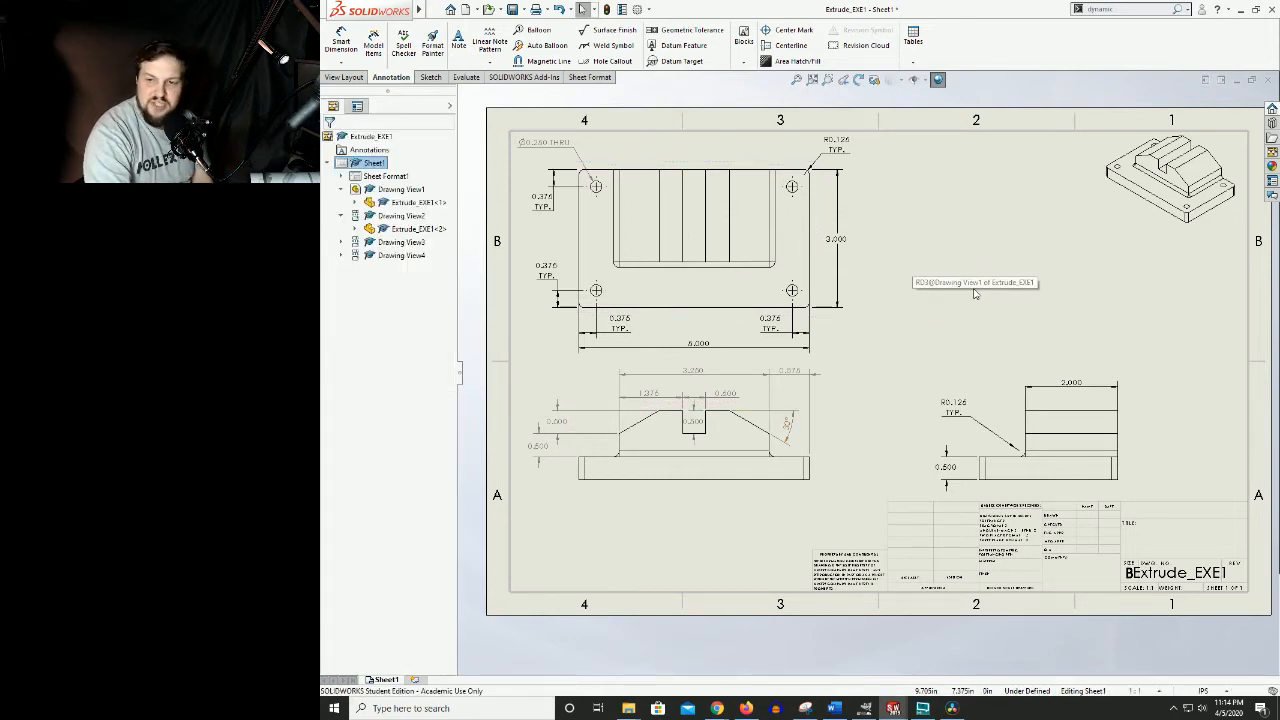
Examine the title and drawing number area of the title block, and check the overall sheet layout
{"action": "middle_click_drag", "start_coordinate": [972, 289], "coordinate": [828, 208]}
{"action": "scroll", "coordinate": [1093, 529], "scroll_direction": "down", "scroll_amount": 1}
{"action": "scroll", "coordinate": [1093, 528], "scroll_direction": "down", "scroll_amount": 2}
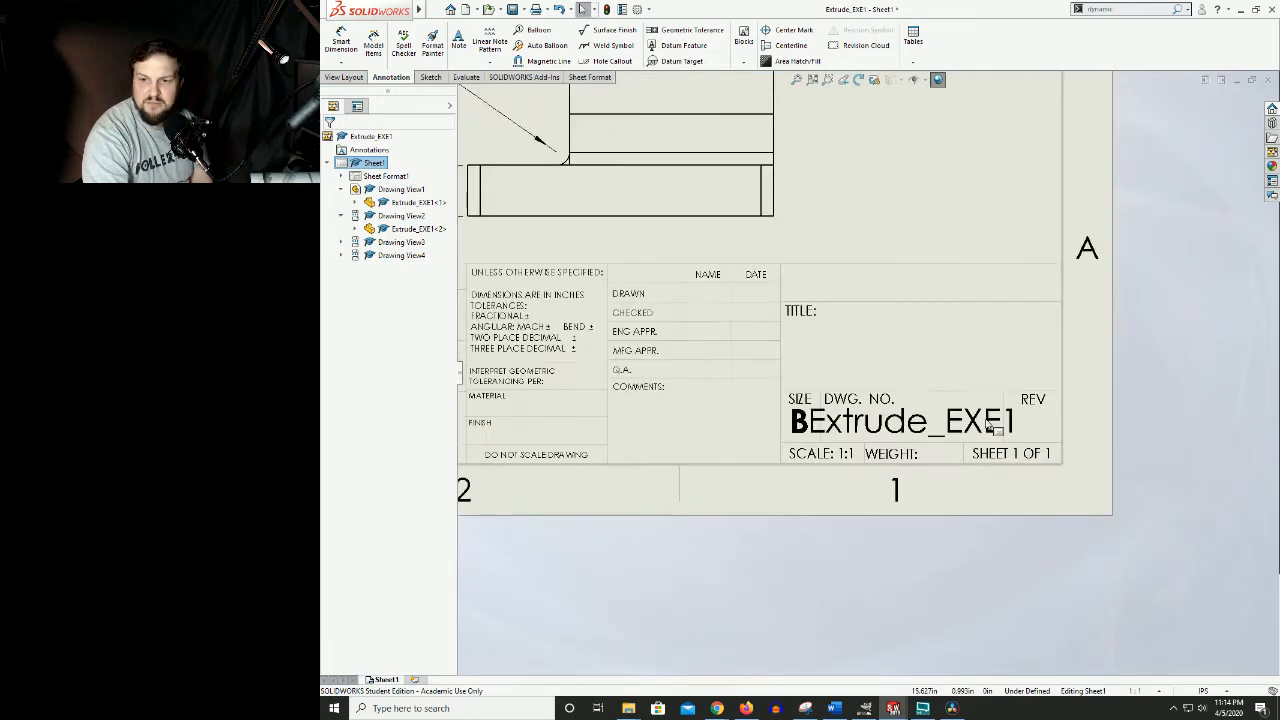
{"action": "scroll", "coordinate": [877, 386], "scroll_direction": "up", "scroll_amount": 2}
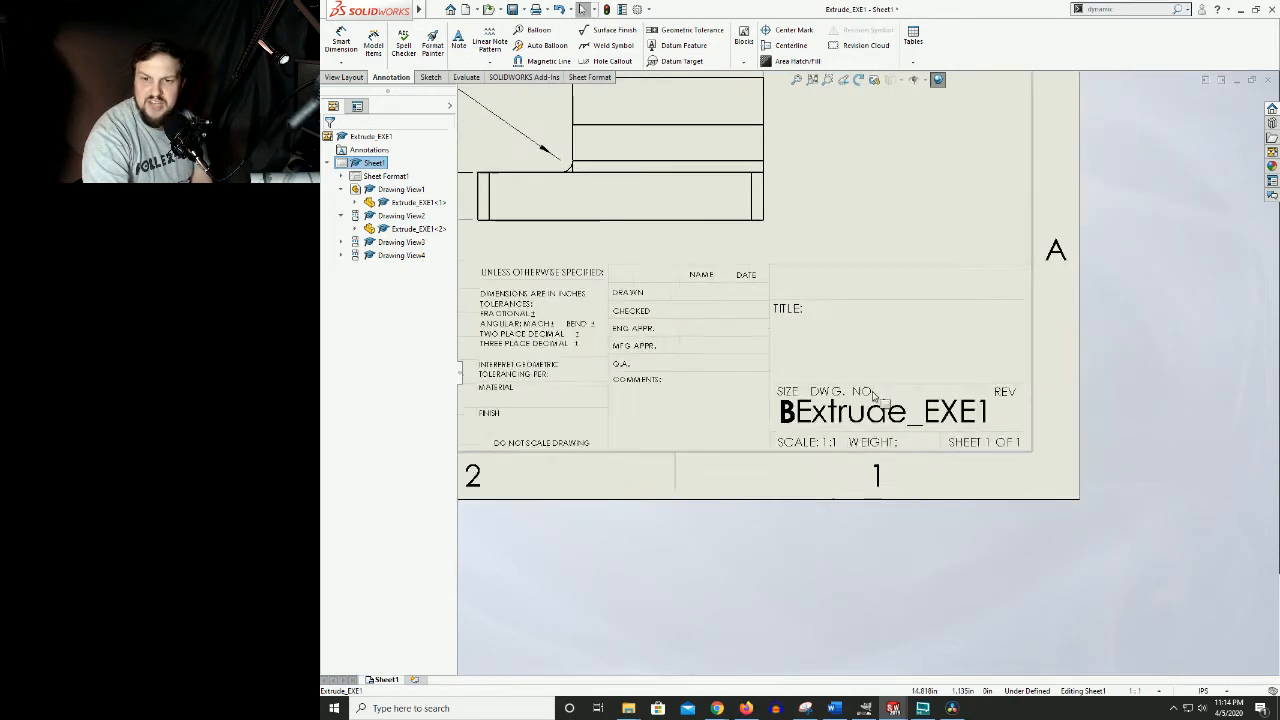
{"action": "middle_click_drag", "start_coordinate": [896, 379], "coordinate": [1056, 409]}
{"action": "scroll", "coordinate": [914, 356], "scroll_direction": "up", "scroll_amount": 4}
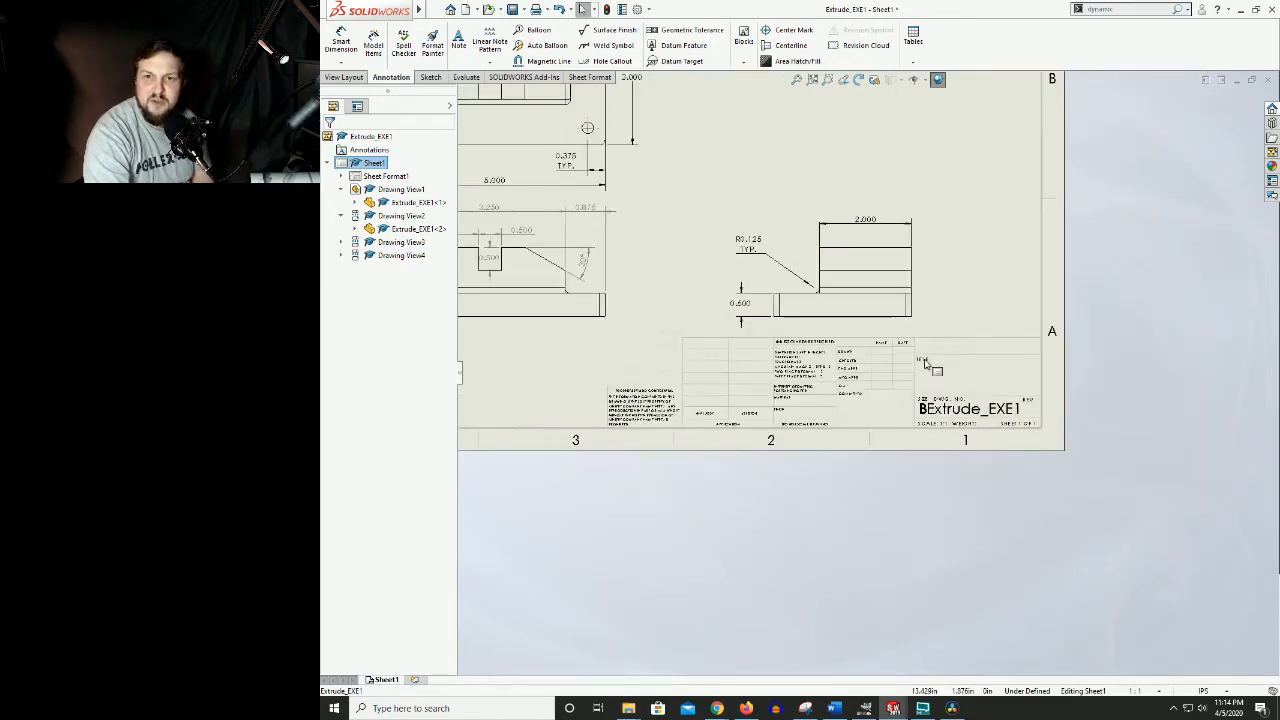
{"action": "scroll", "coordinate": [812, 332], "scroll_direction": "down", "scroll_amount": 2}
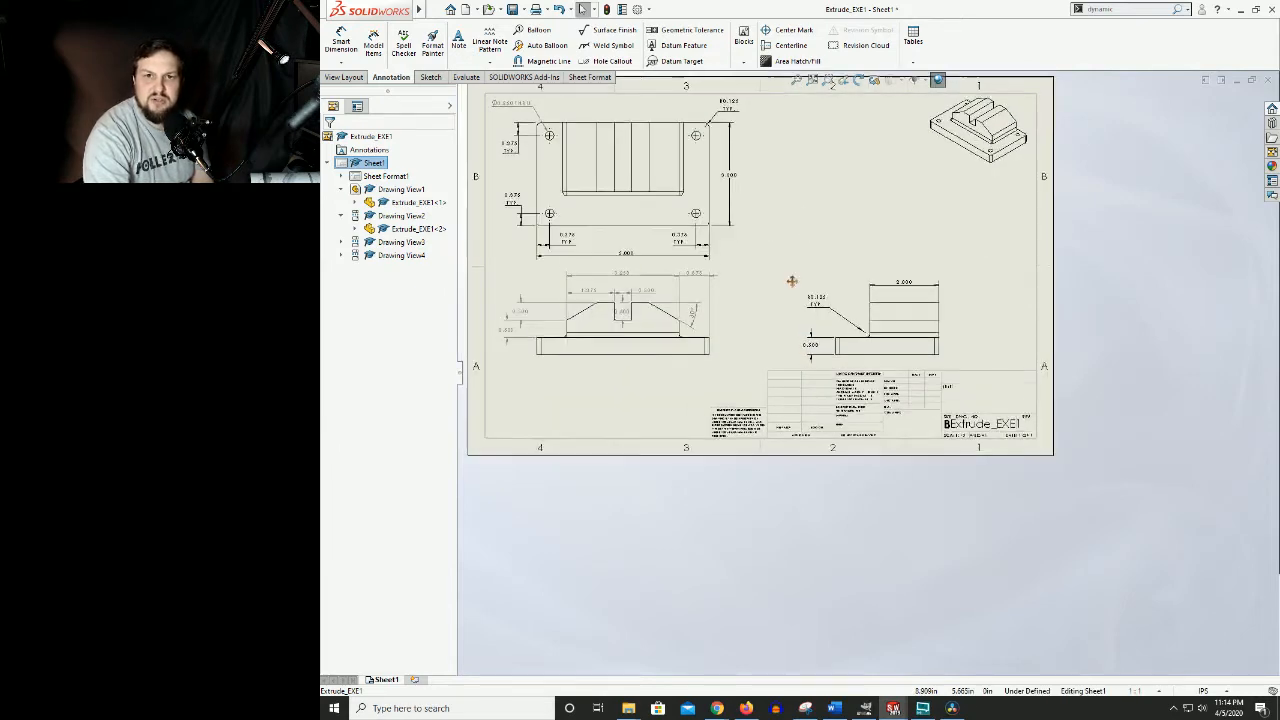
{"action": "scroll", "coordinate": [840, 262], "scroll_direction": "up", "scroll_amount": 1}
{"action": "scroll", "coordinate": [876, 286], "scroll_direction": "down", "scroll_amount": 1}
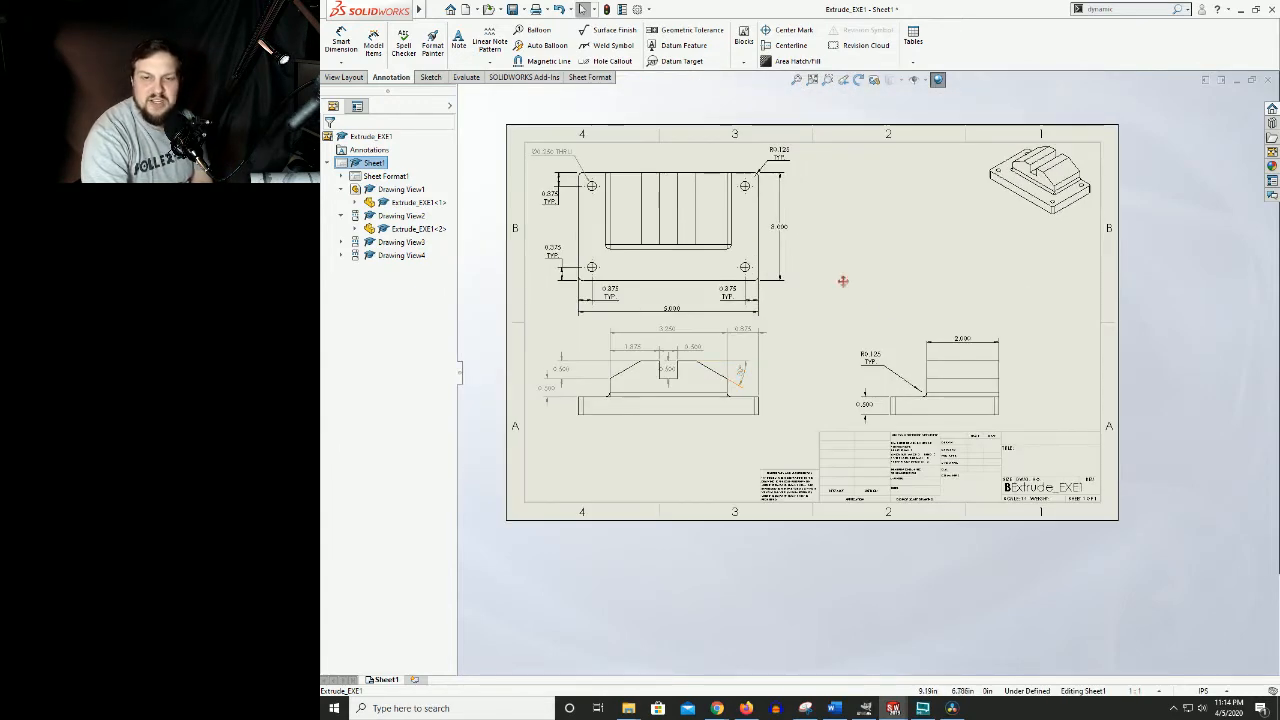
{"action": "middle_click_drag", "start_coordinate": [852, 280], "coordinate": [875, 288]}
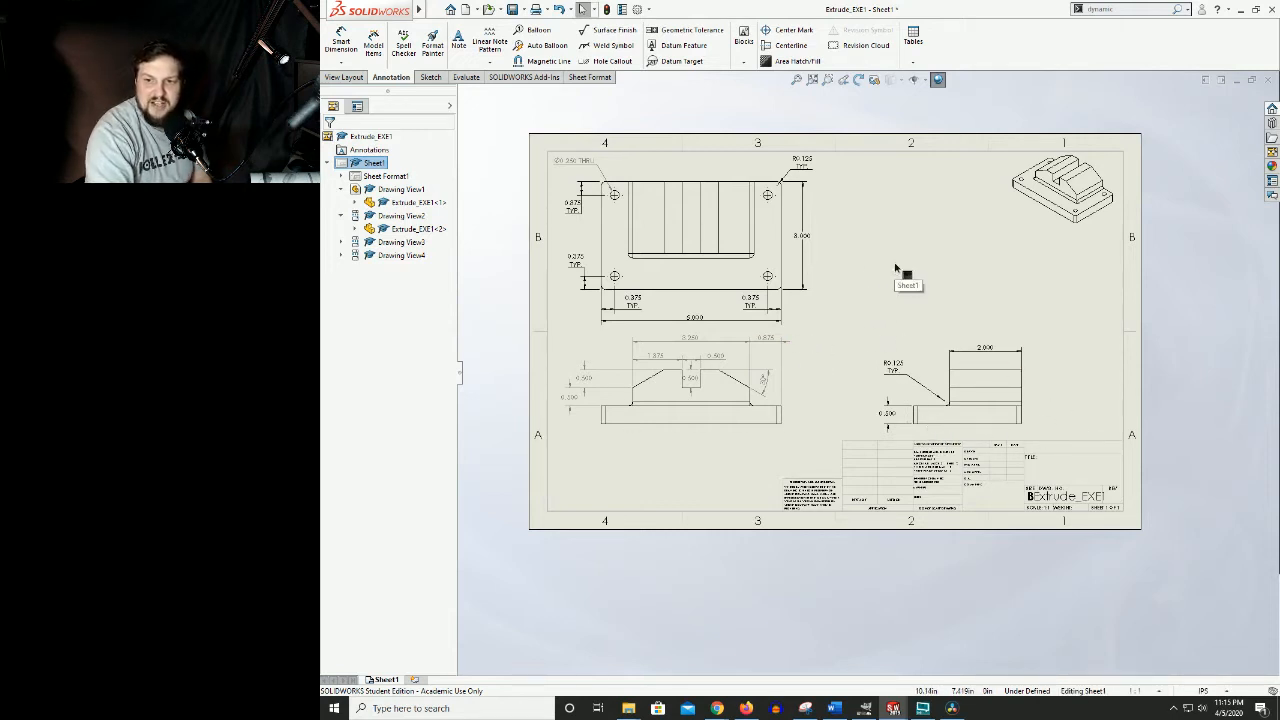
Examine the title block's tolerance, material, approval, title, drawing number, scale and sheet fields beneath the side view
{"action": "scroll", "coordinate": [960, 470], "scroll_direction": "down", "scroll_amount": 1}
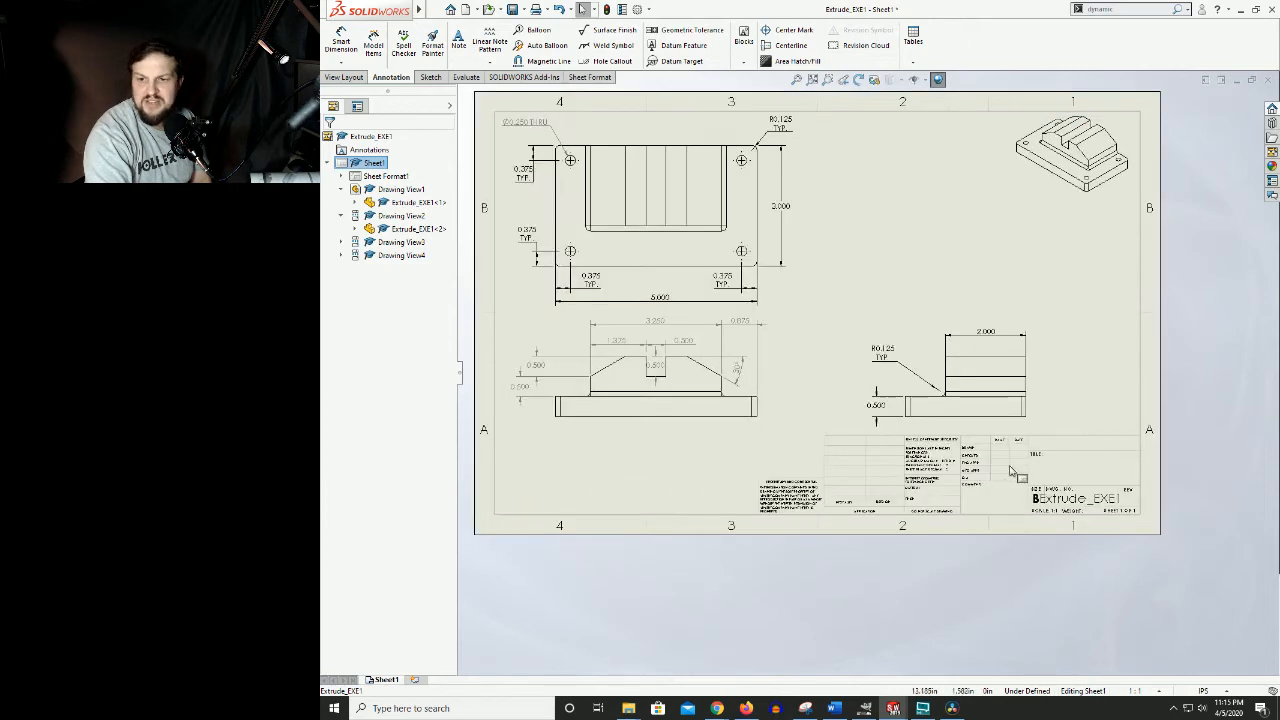
{"action": "scroll", "coordinate": [1012, 472], "scroll_direction": "down", "scroll_amount": 4}
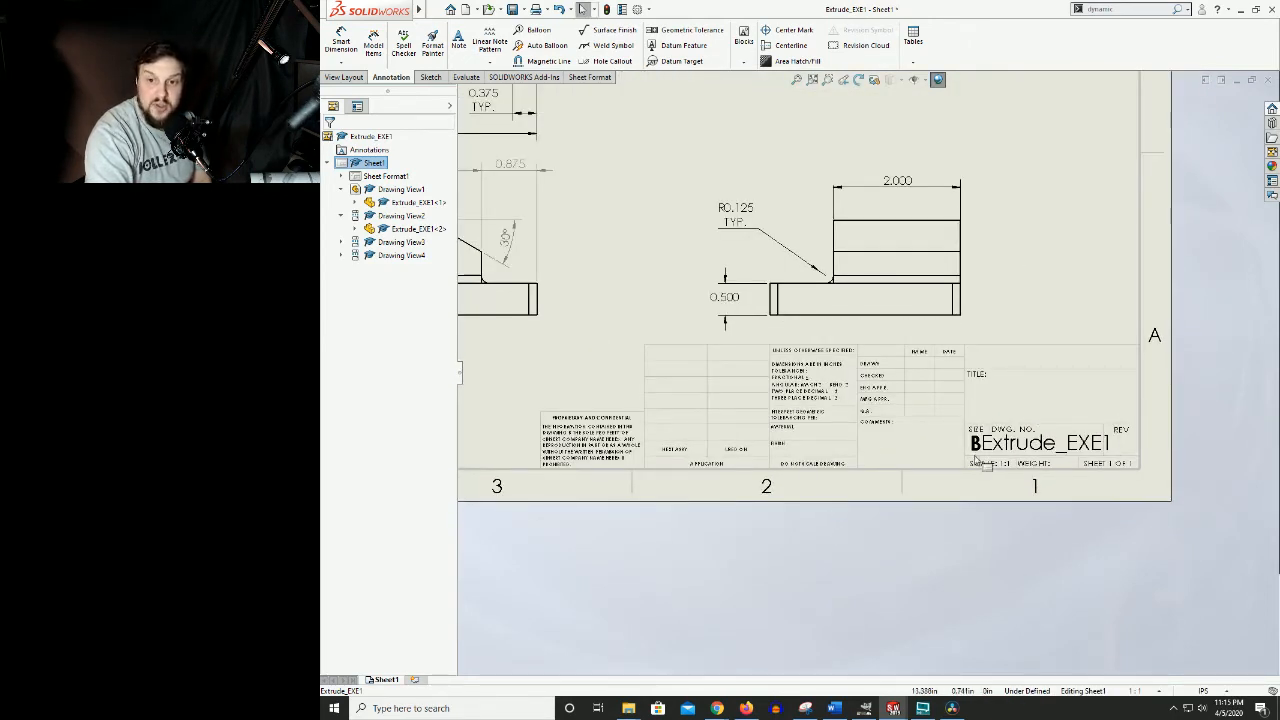
{"action": "scroll", "coordinate": [1035, 415], "scroll_direction": "down", "scroll_amount": 1}
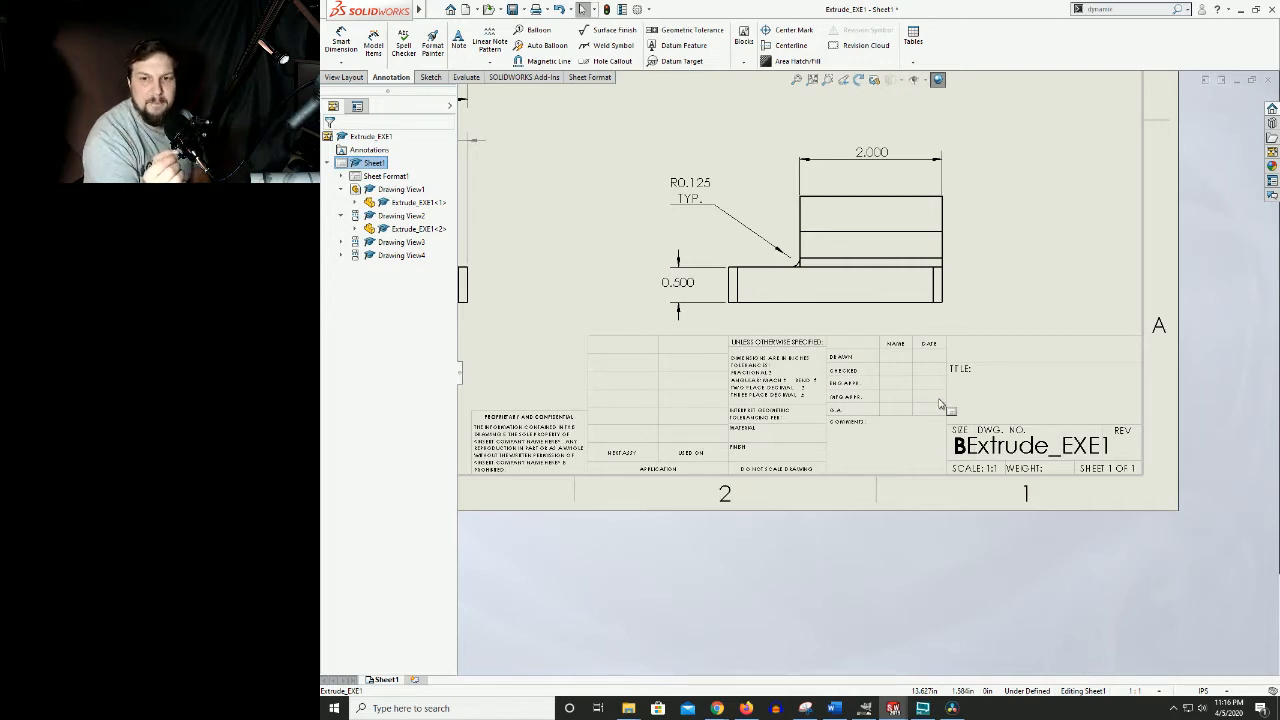
{"action": "scroll", "coordinate": [940, 404], "scroll_direction": "down", "scroll_amount": 4}
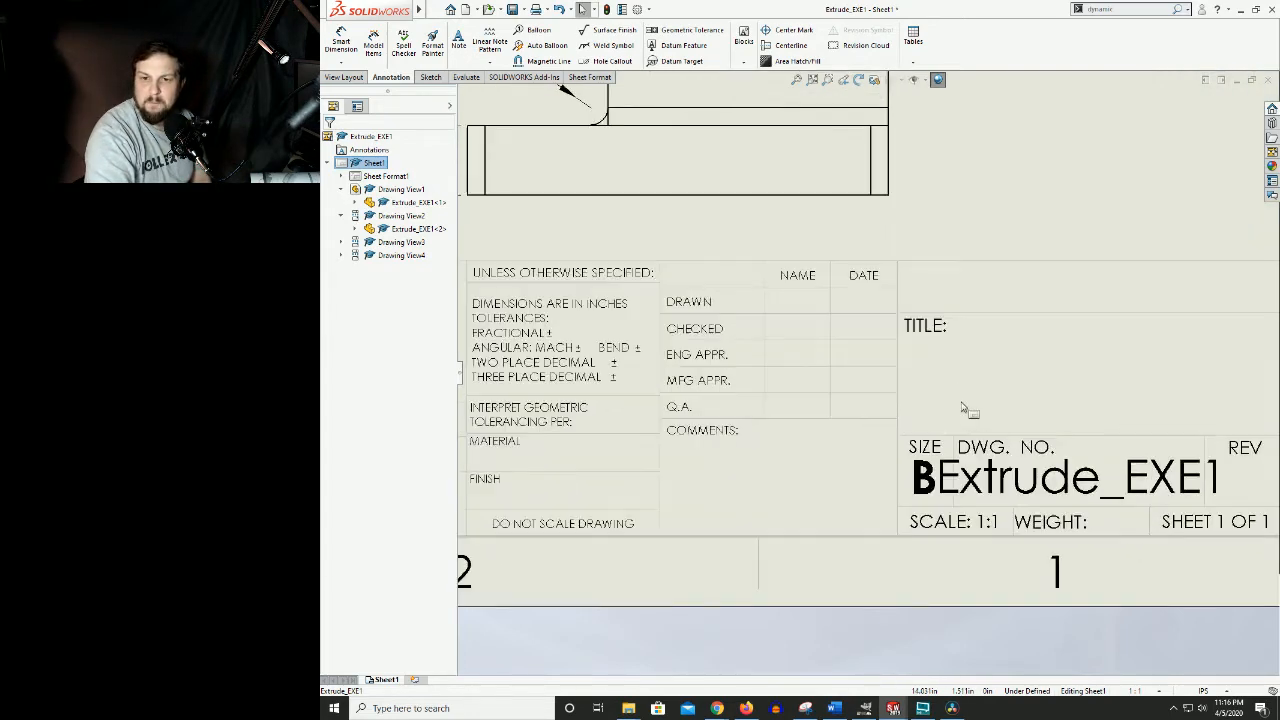
{"action": "scroll", "coordinate": [860, 407], "scroll_direction": "up", "scroll_amount": 2}
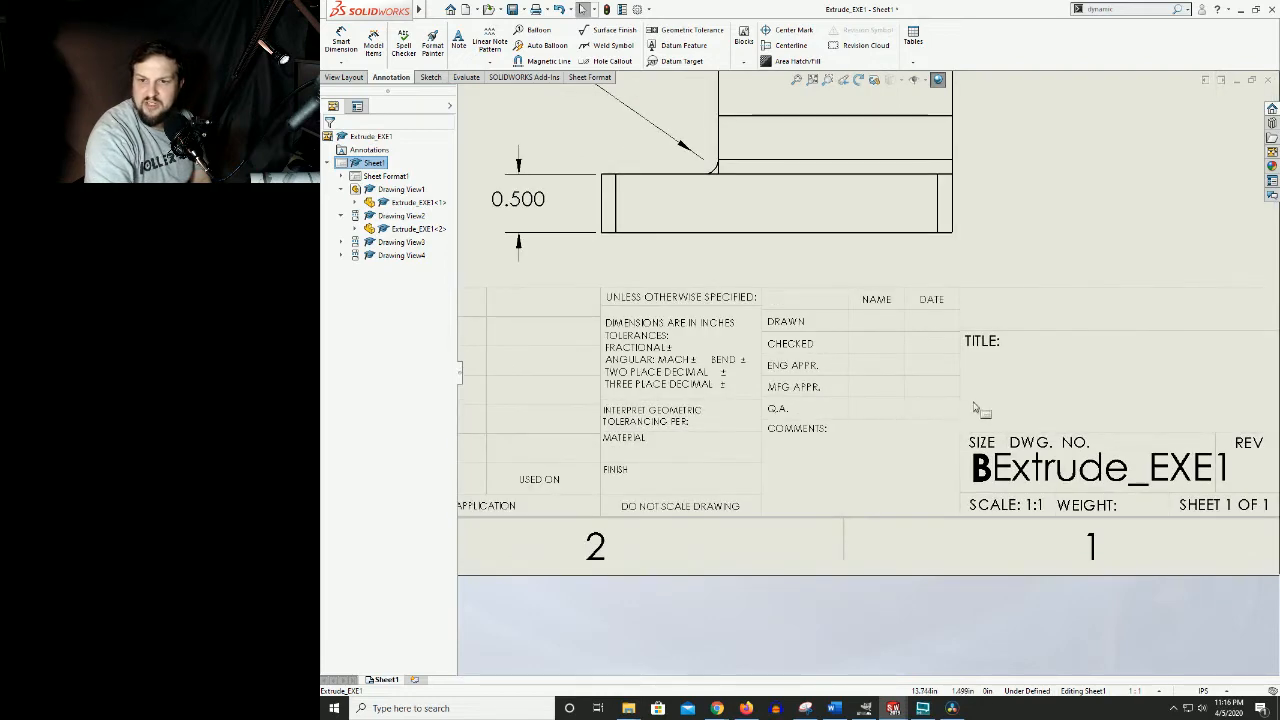
{"action": "scroll", "coordinate": [886, 404], "scroll_direction": "down", "scroll_amount": 3}
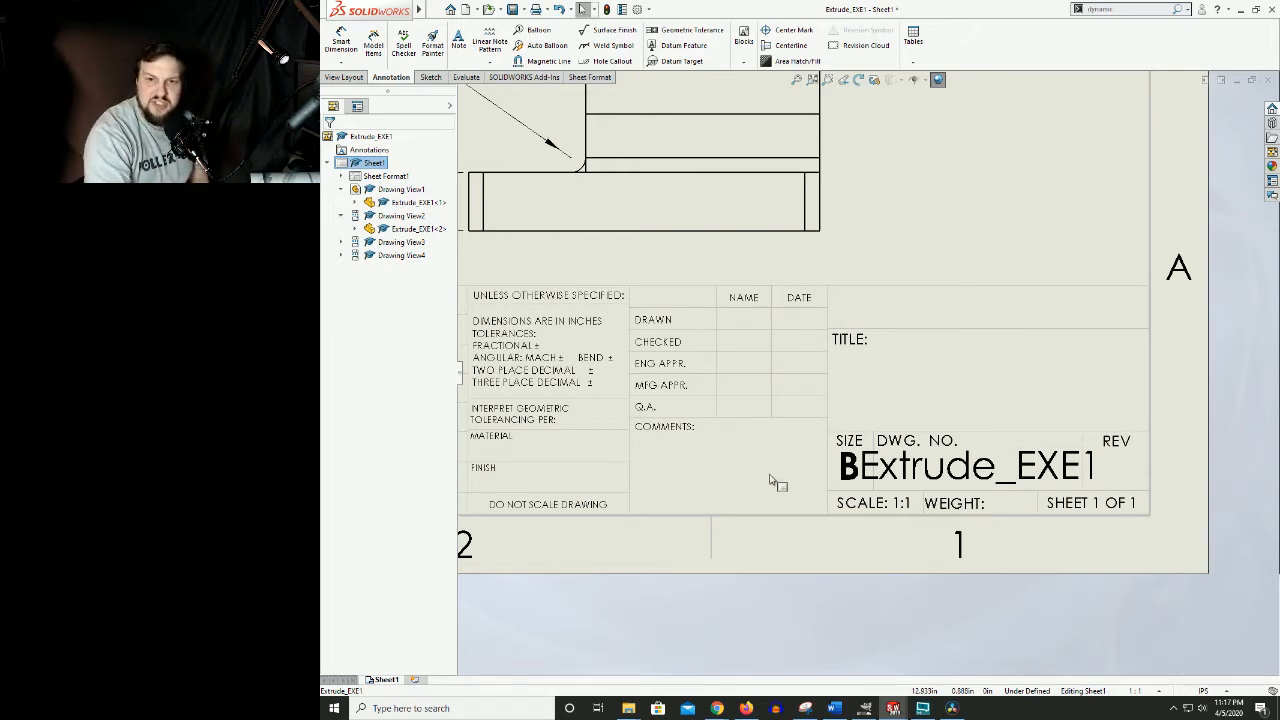
{"action": "scroll", "coordinate": [885, 385], "scroll_direction": "up", "scroll_amount": 2}
{"action": "scroll", "coordinate": [875, 350], "scroll_direction": "up", "scroll_amount": 2}
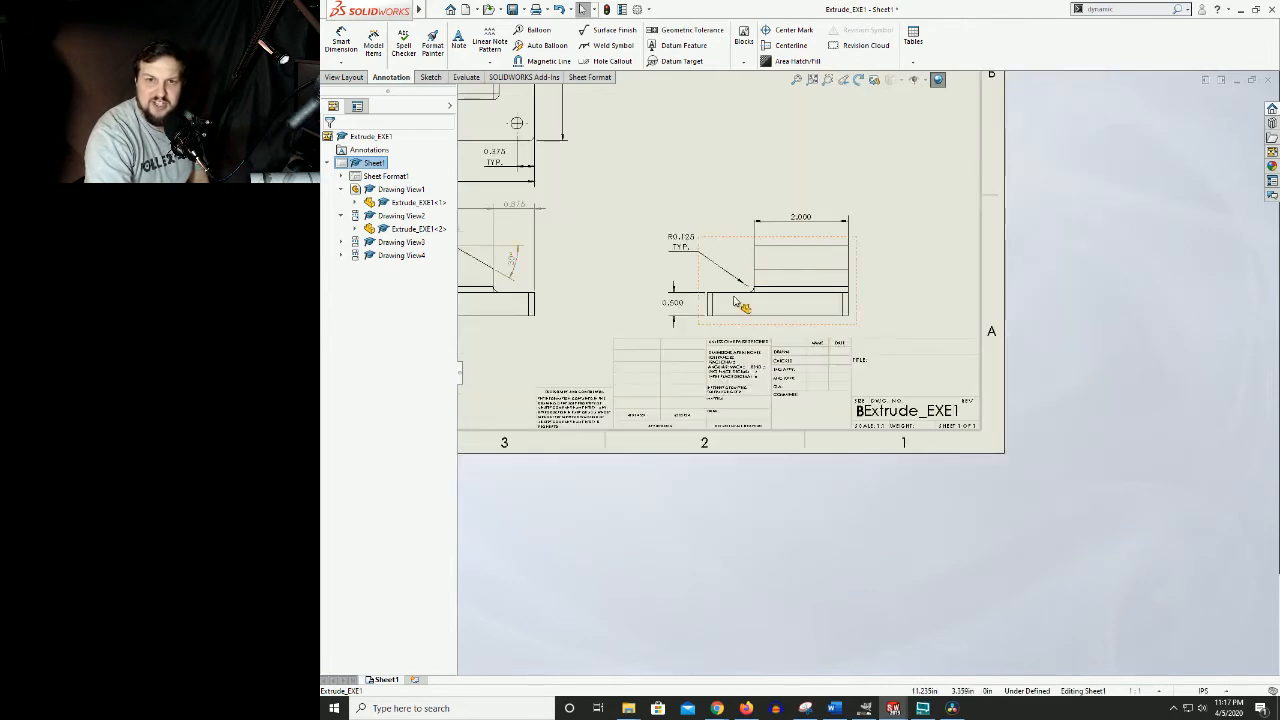
{"action": "scroll", "coordinate": [825, 402], "scroll_direction": "down", "scroll_amount": 2}
{"action": "scroll", "coordinate": [832, 405], "scroll_direction": "down", "scroll_amount": 2}
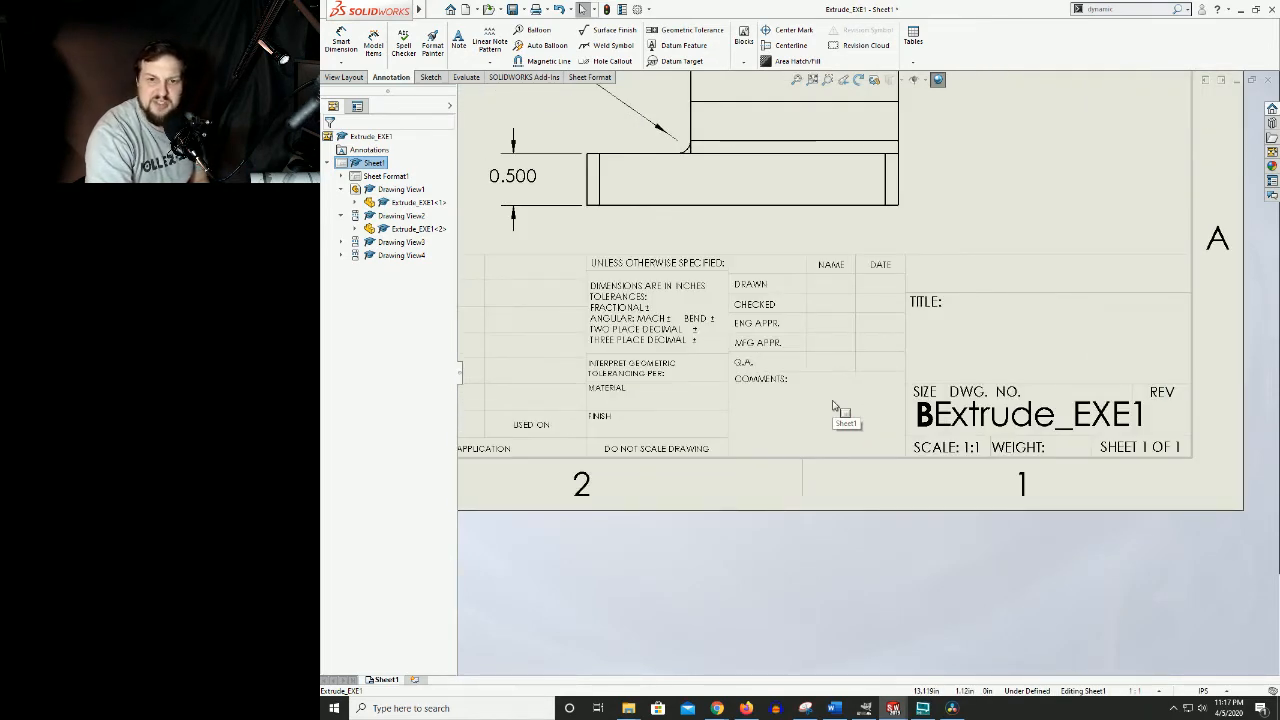
{"action": "mouse_move", "coordinate": [870, 413]}
{"action": "middle_mouse_down"}
{"action": "mouse_move", "coordinate": [809, 409]}
{"action": "mouse_move", "coordinate": [895, 399]}
{"action": "mouse_move", "coordinate": [744, 401]}
{"action": "middle_mouse_up"}
{"action": "middle_click_drag", "start_coordinate": [918, 342], "coordinate": [856, 346]}
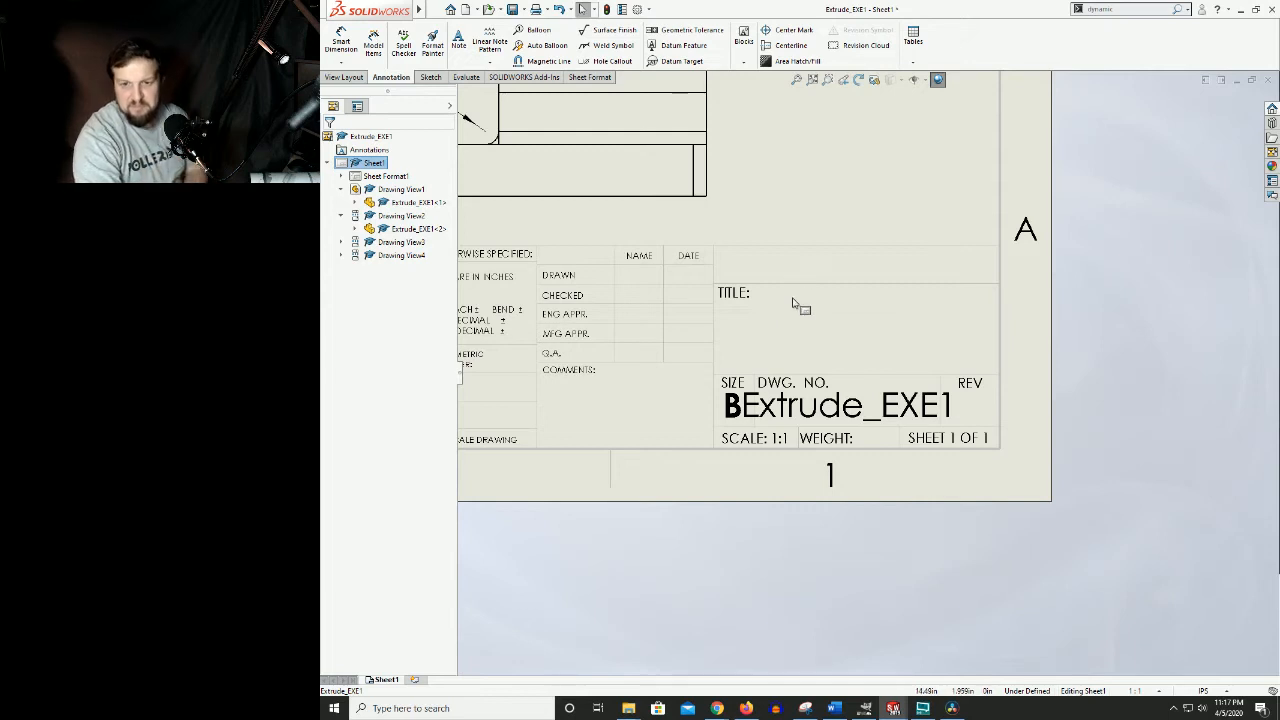
{"action": "scroll", "coordinate": [838, 425], "scroll_direction": "down", "scroll_amount": 2}
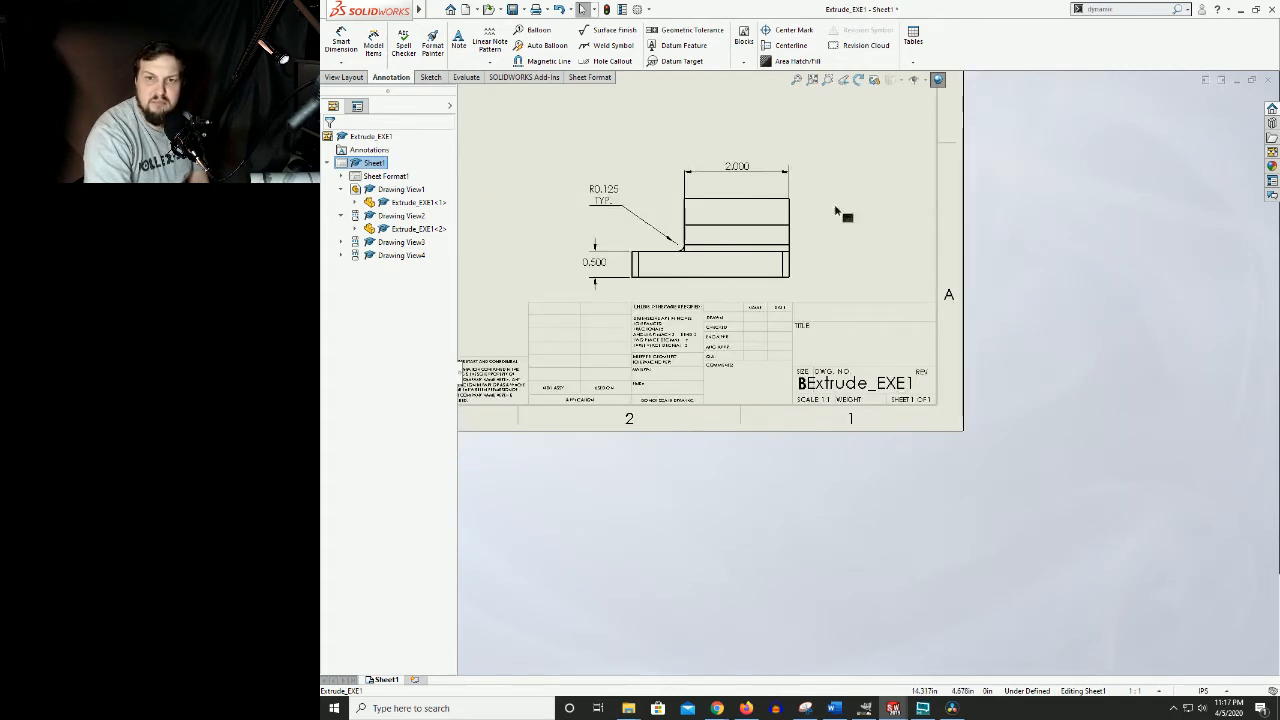
{"action": "middle_click_drag", "start_coordinate": [818, 202], "coordinate": [851, 248], "text": "ctrl"}
{"action": "scroll", "coordinate": [822, 308], "scroll_direction": "down", "scroll_amount": 3}
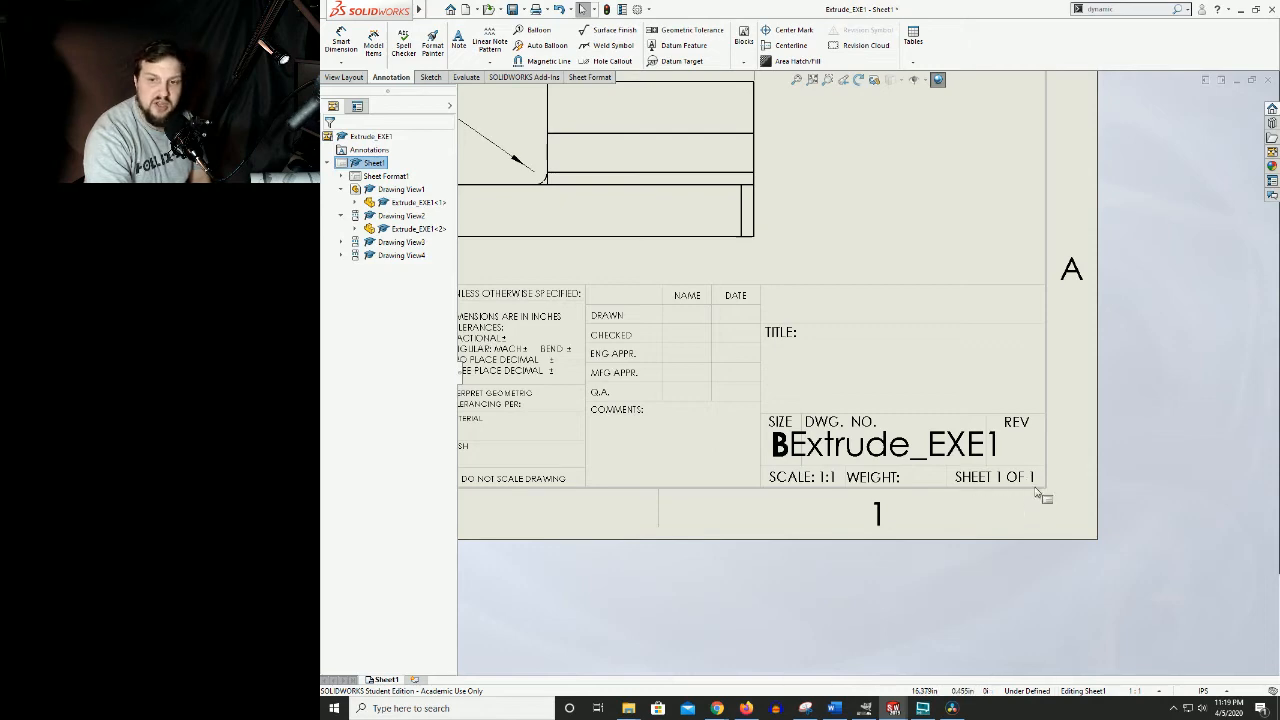
{"action": "scroll", "coordinate": [800, 491], "scroll_direction": "up", "scroll_amount": 4}
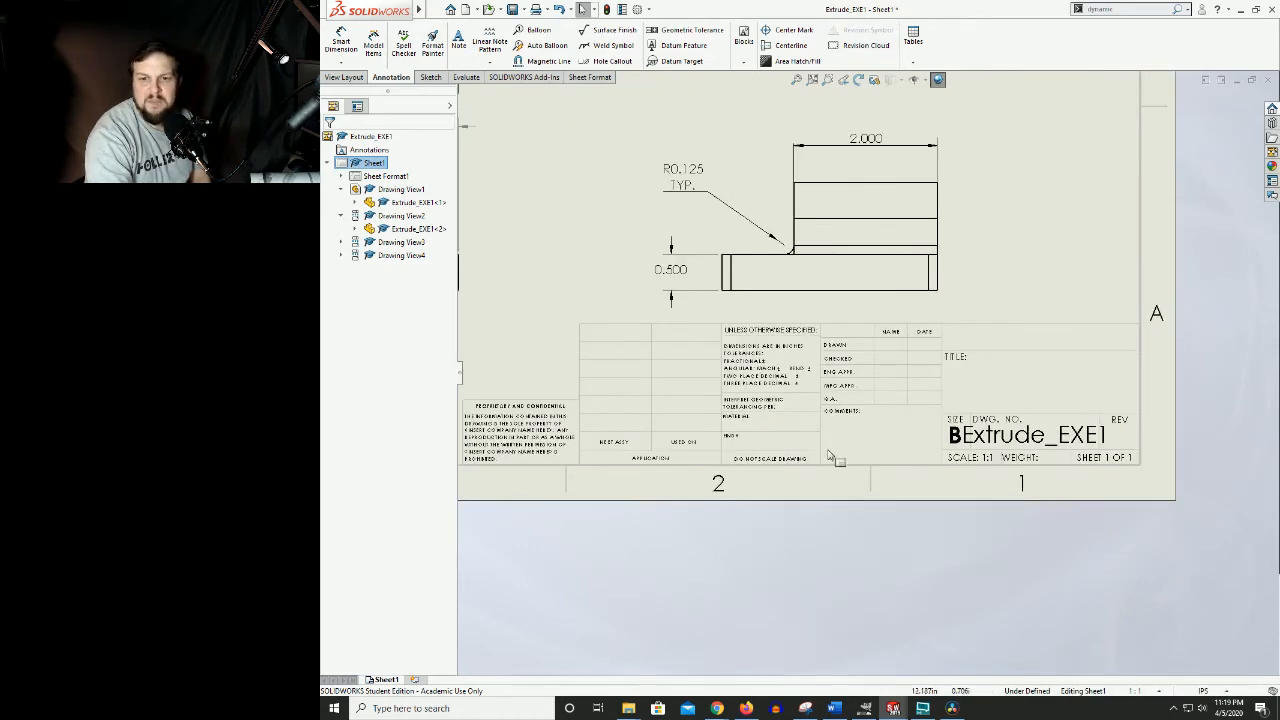
Examine the title block's tolerance notes and compare the three place decimal entry with the side view's base height dimension
{"action": "scroll", "coordinate": [808, 449], "scroll_direction": "down", "scroll_amount": 4}
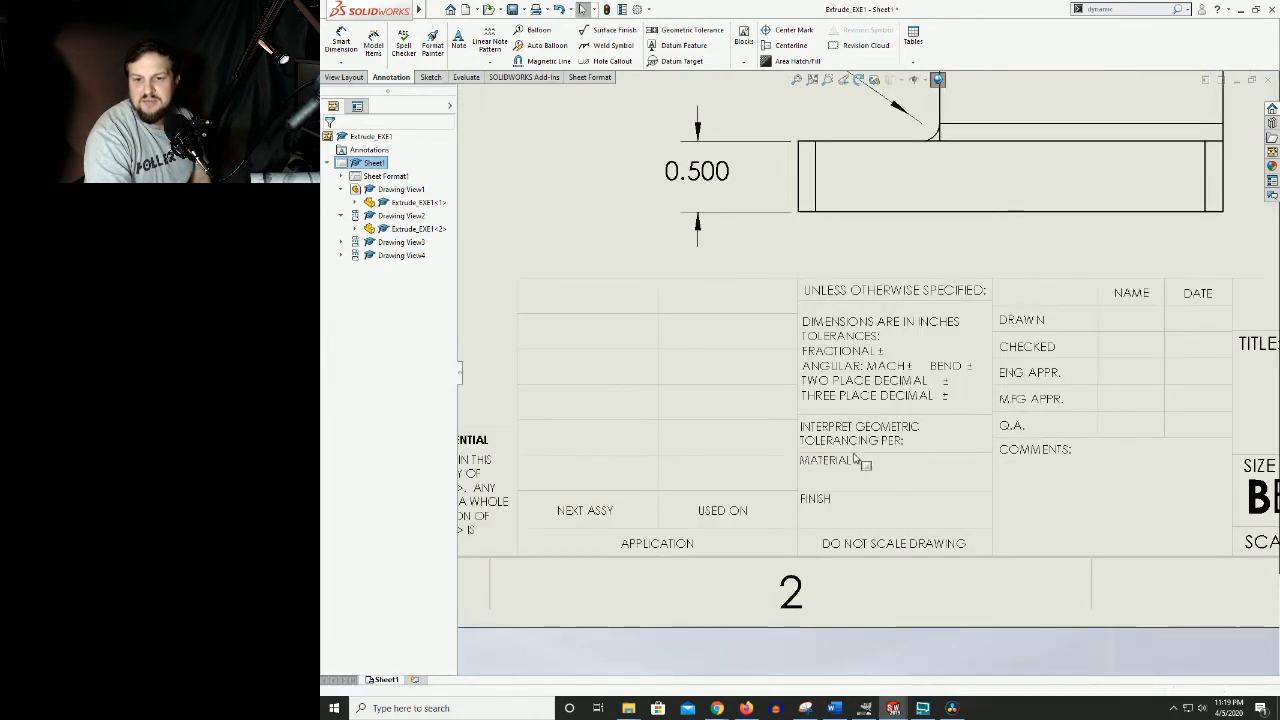
{"action": "middle_click_drag", "start_coordinate": [861, 484], "coordinate": [819, 494]}
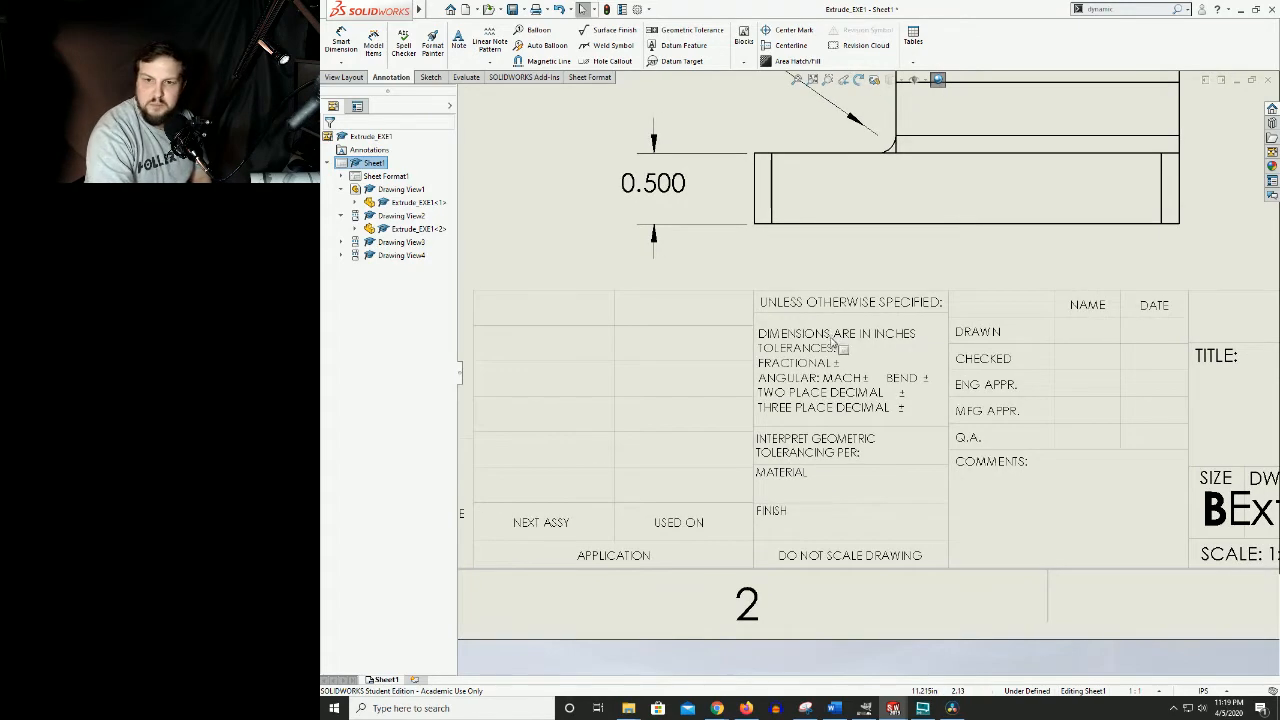
{"action": "middle_click_drag", "start_coordinate": [836, 341], "coordinate": [738, 328]}
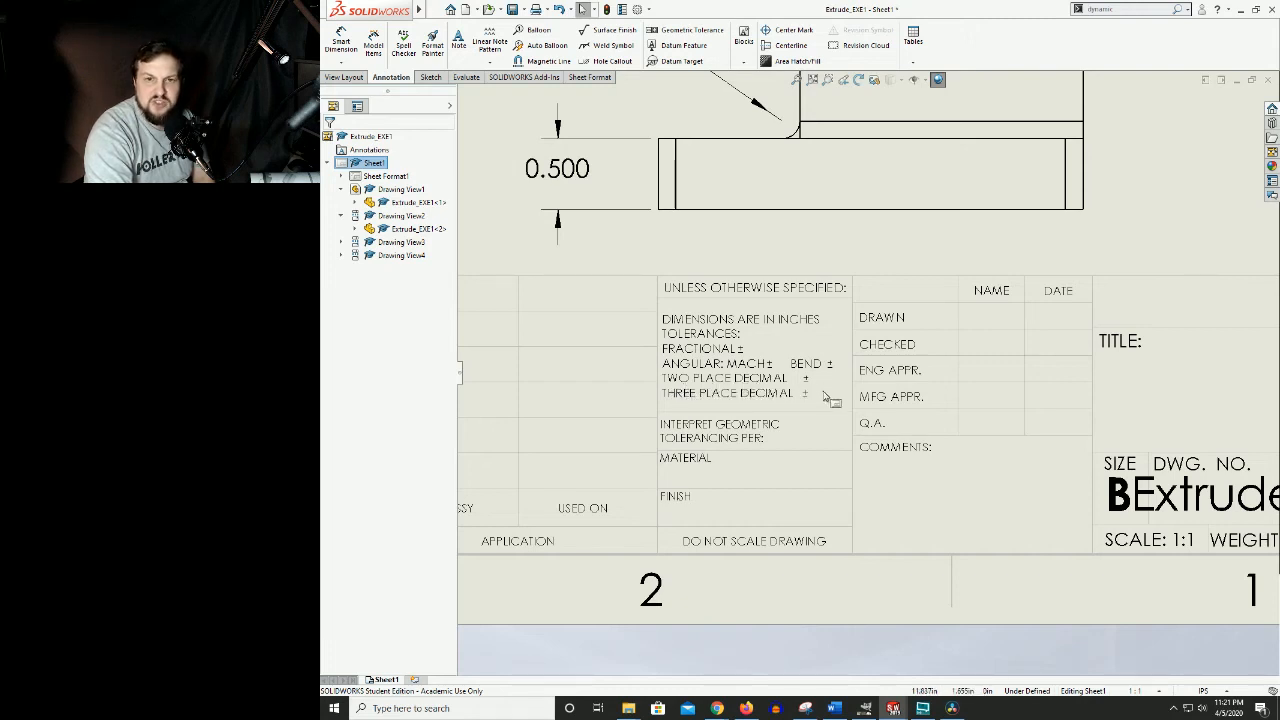
{"action": "left_click", "coordinate": [553, 176]}
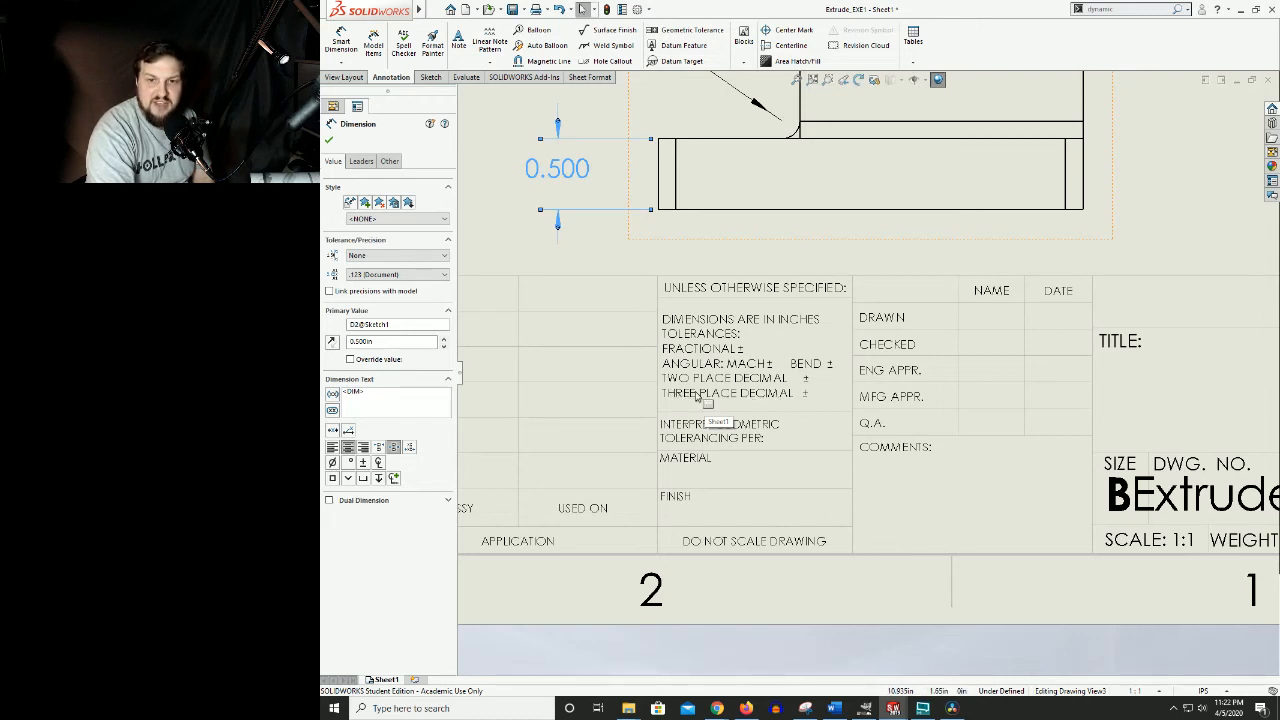
{"action": "left_click", "coordinate": [602, 238]}
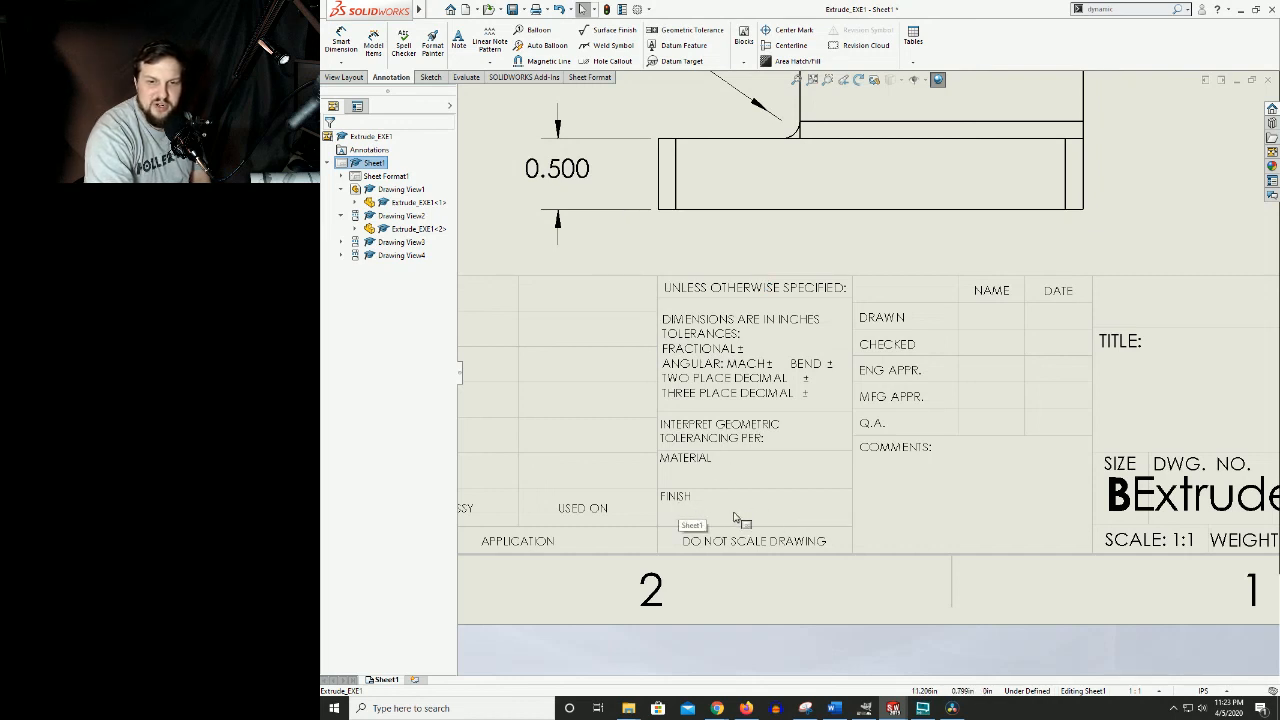
Examine the title block's finish, application and proprietary note areas, and review the layout of all views on the full sheet
{"action": "scroll", "coordinate": [738, 512], "scroll_direction": "up", "scroll_amount": 1}
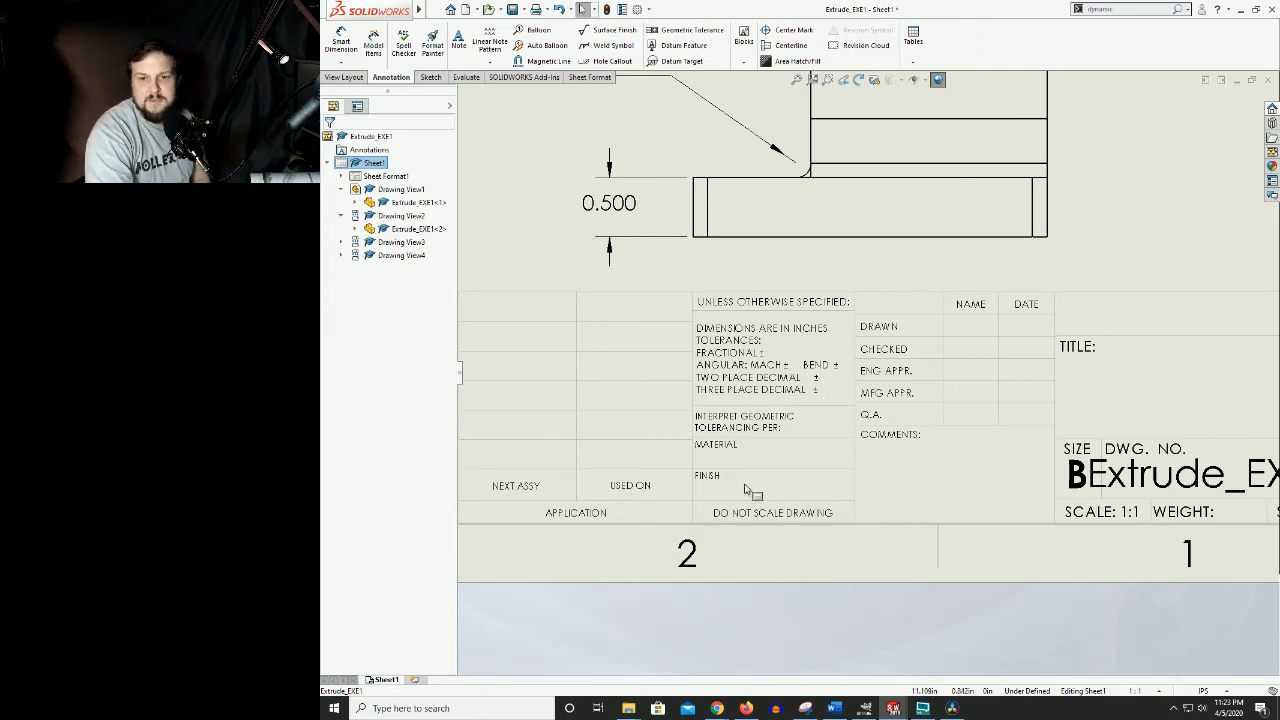
{"action": "middle_click_drag", "start_coordinate": [745, 495], "coordinate": [851, 500]}
{"action": "scroll", "coordinate": [850, 500], "scroll_direction": "up", "scroll_amount": 1}
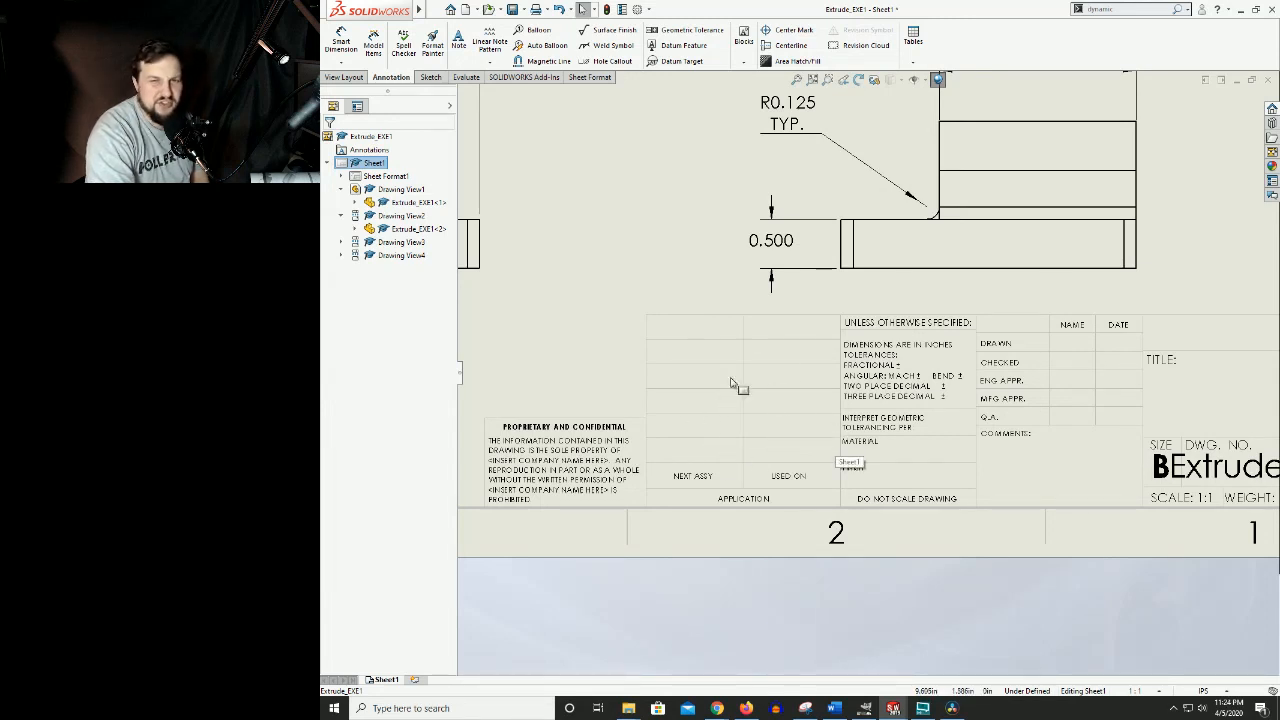
{"action": "scroll", "coordinate": [880, 408], "scroll_direction": "up", "scroll_amount": 1}
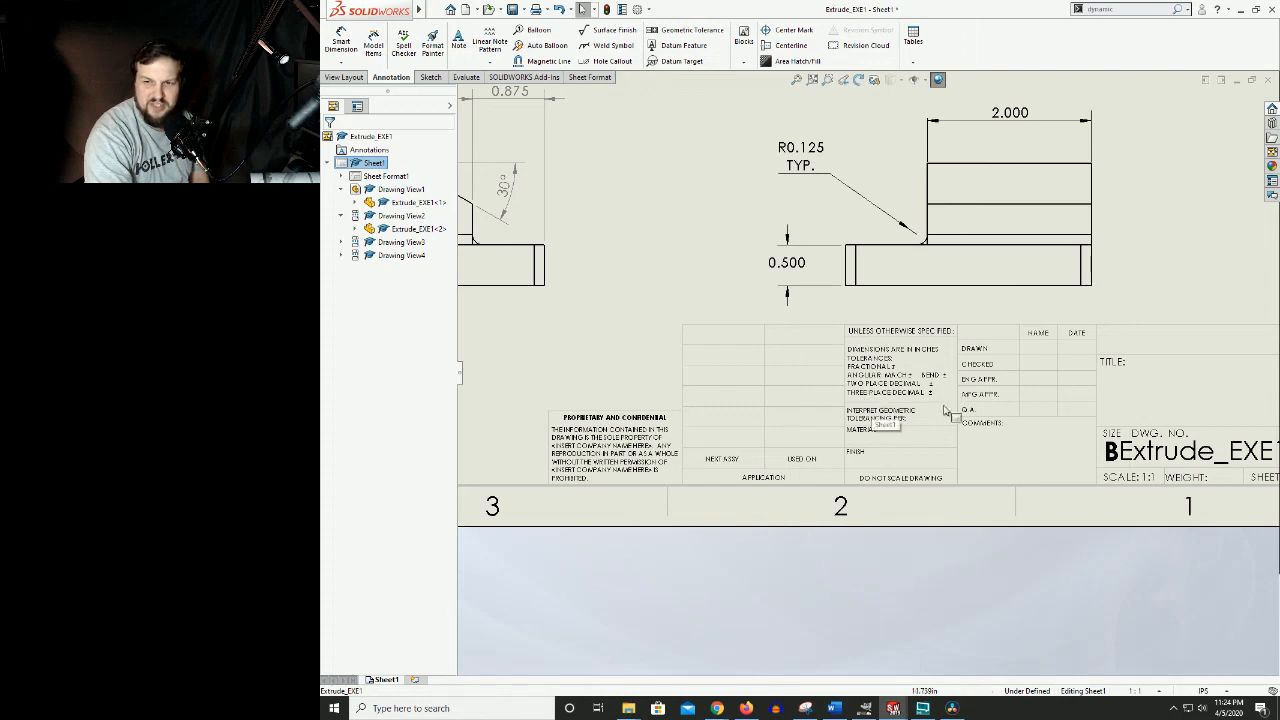
{"action": "scroll", "coordinate": [870, 415], "scroll_direction": "up", "scroll_amount": 3}
{"action": "scroll", "coordinate": [766, 394], "scroll_direction": "up", "scroll_amount": 1}
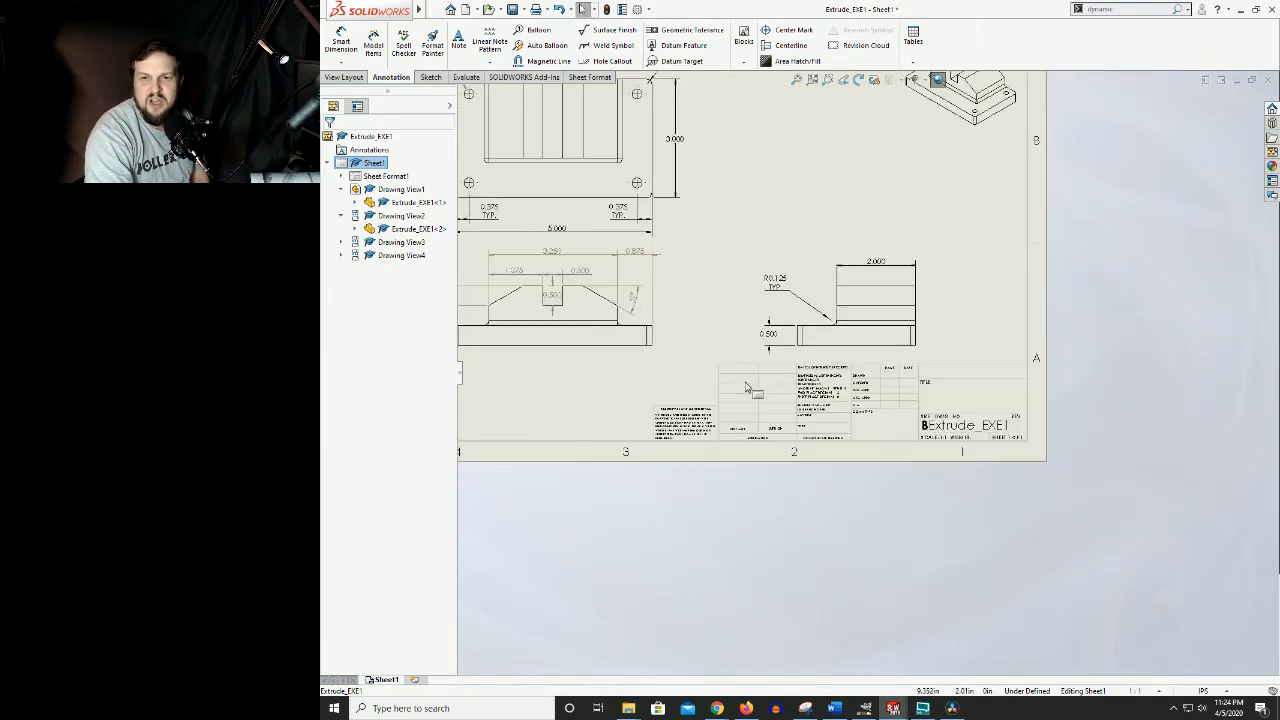
{"action": "scroll", "coordinate": [700, 297], "scroll_direction": "up", "scroll_amount": 2}
{"action": "scroll", "coordinate": [768, 298], "scroll_direction": "down", "scroll_amount": 2}
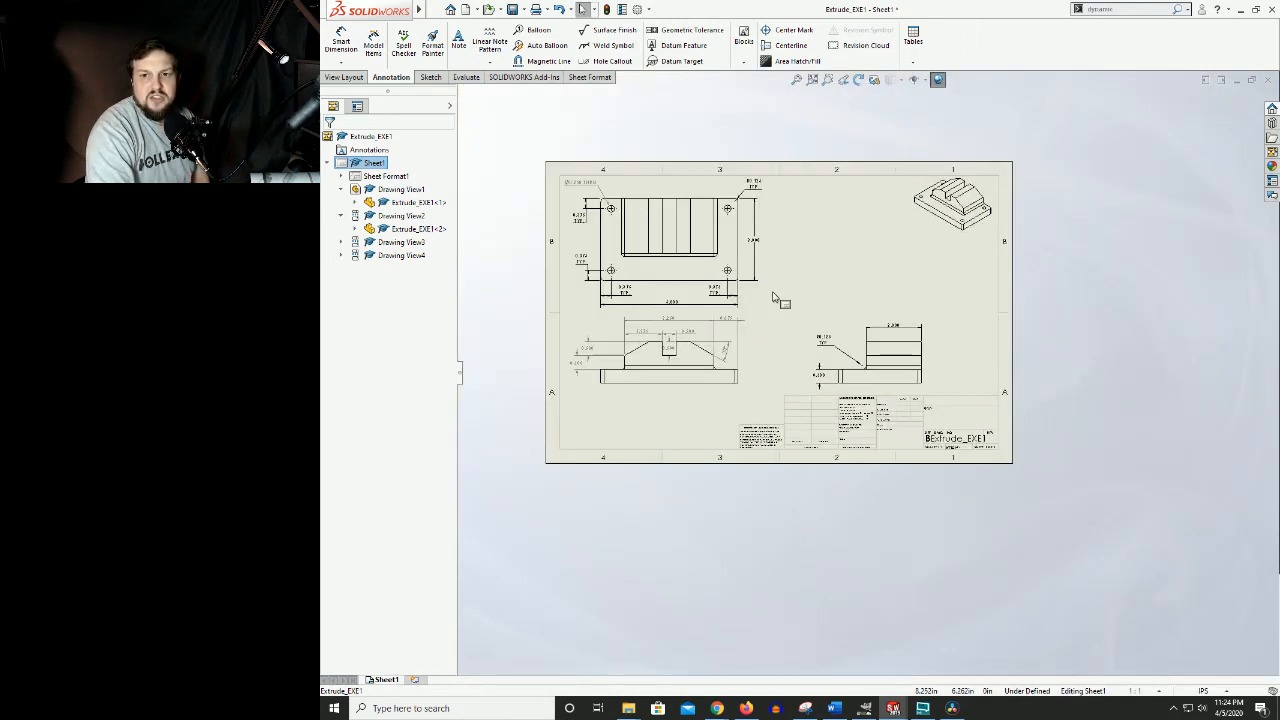